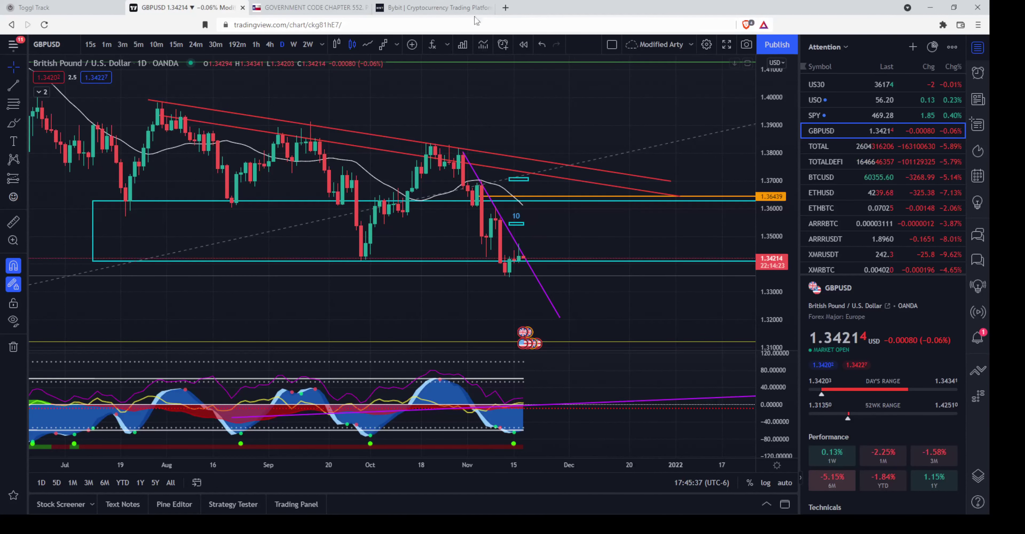
Step: Close the Bybit browser tab and examine the GBPUSD daily price action around the cyan range box and red descending trendlines
click(492, 8)
scroll(594, 217, up, 1)
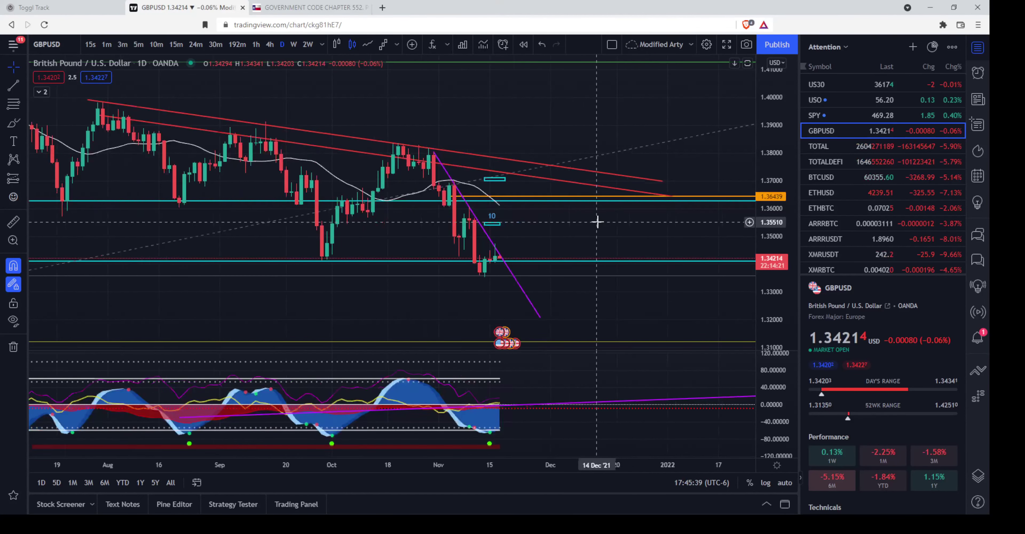
drag(603, 227, 589, 224)
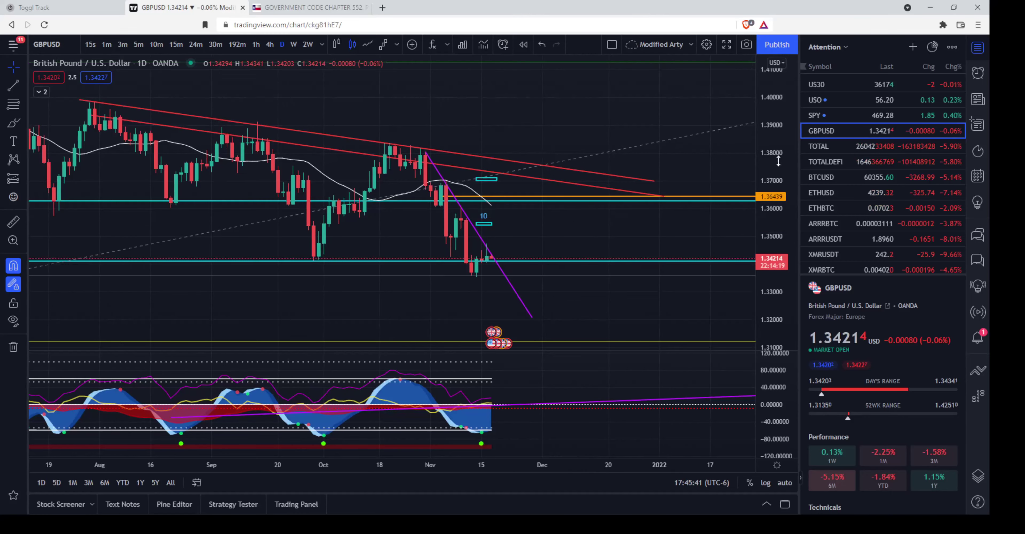
drag(779, 146, 776, 203)
drag(619, 226, 657, 233)
drag(772, 196, 771, 180)
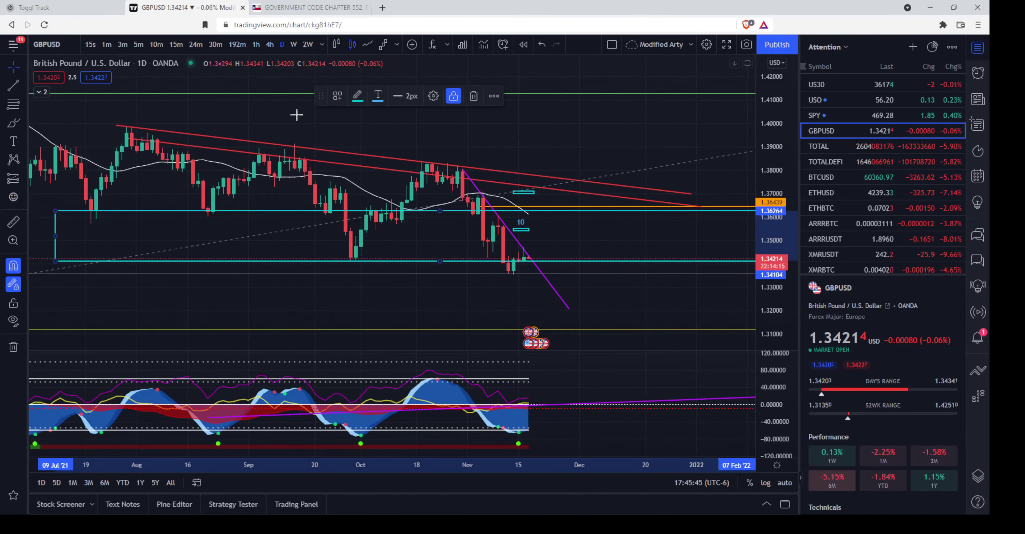
mouse_move(599, 228)
mouse_down()
mouse_move(558, 229)
mouse_move(657, 231)
mouse_up()
scroll(574, 238, up, 3)
drag(778, 239, 778, 213)
scroll(714, 239, down, 6)
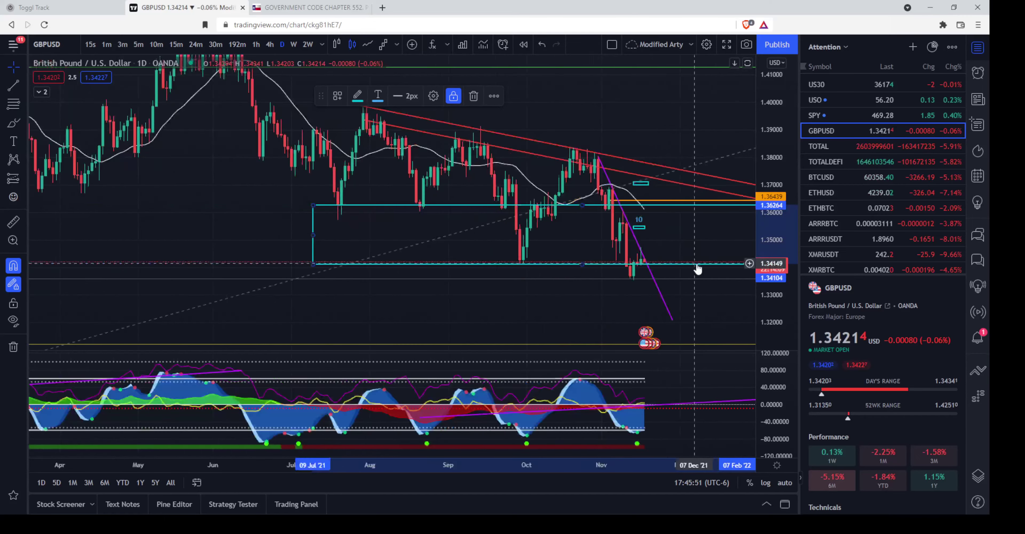
Step: Examine the oscillator's mid-November low and green-dot signal against the latest GBPUSD daily candles
drag(709, 229, 619, 241)
scroll(597, 238, up, 4)
scroll(620, 247, down, 3)
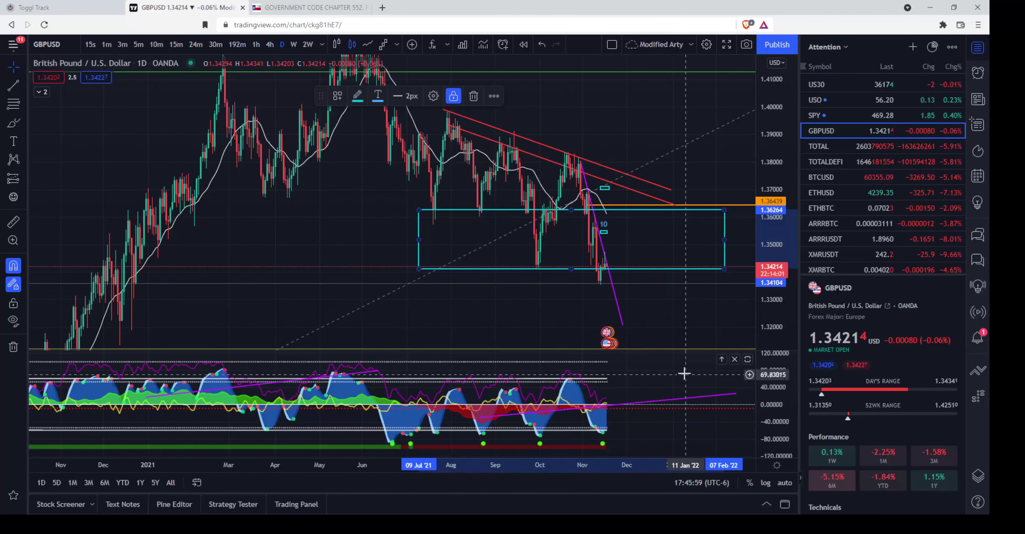
drag(670, 299, 608, 297)
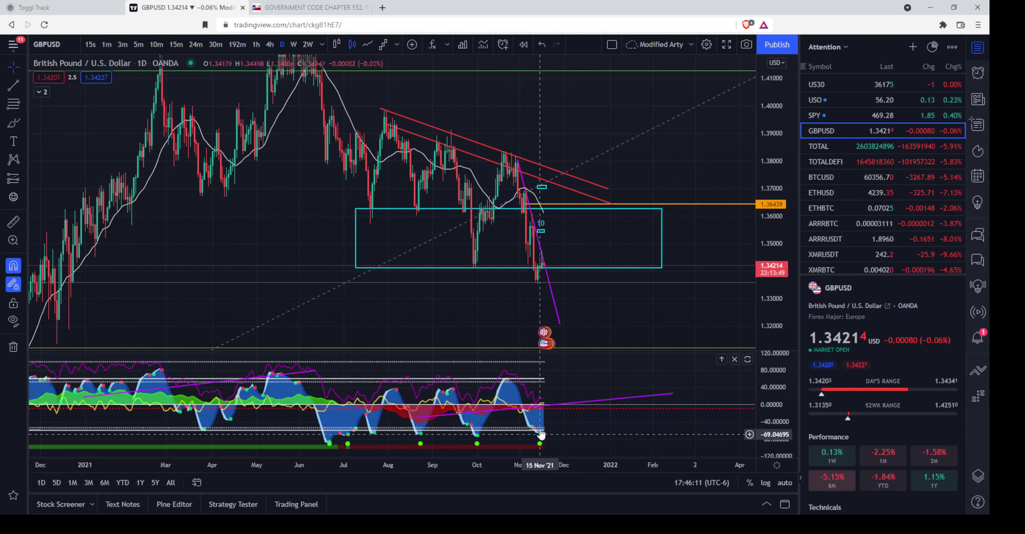
scroll(545, 297, up, 4)
drag(530, 242, 611, 247)
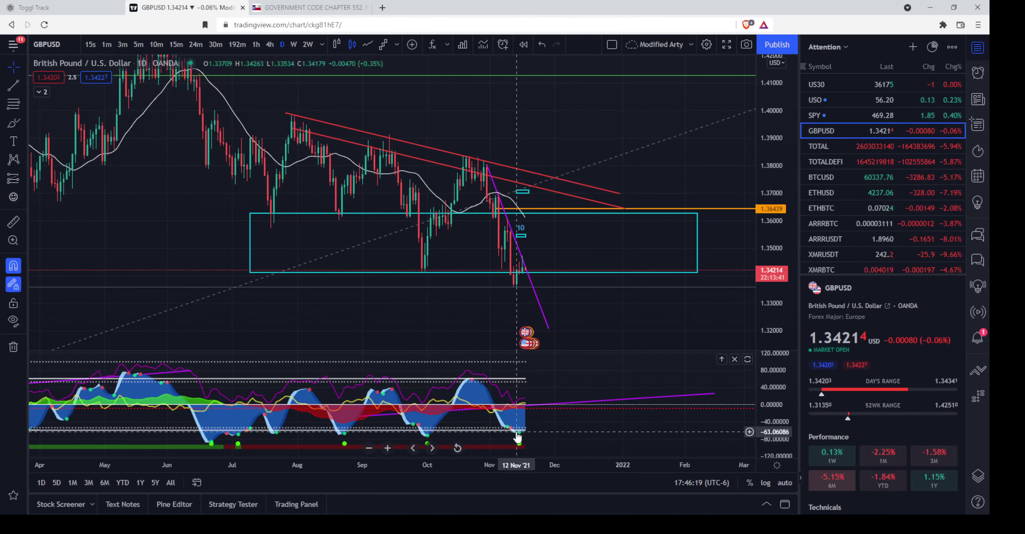
drag(553, 232, 580, 251)
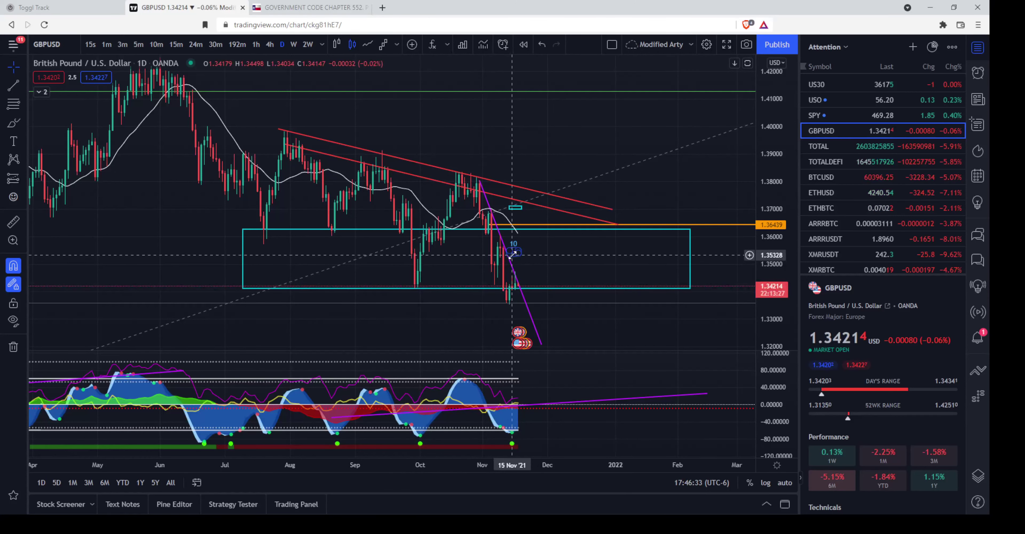
Step: Examine where the latest candles sit relative to the lower edge of the cyan box and the purple downtrend line
scroll(534, 255, up, 3)
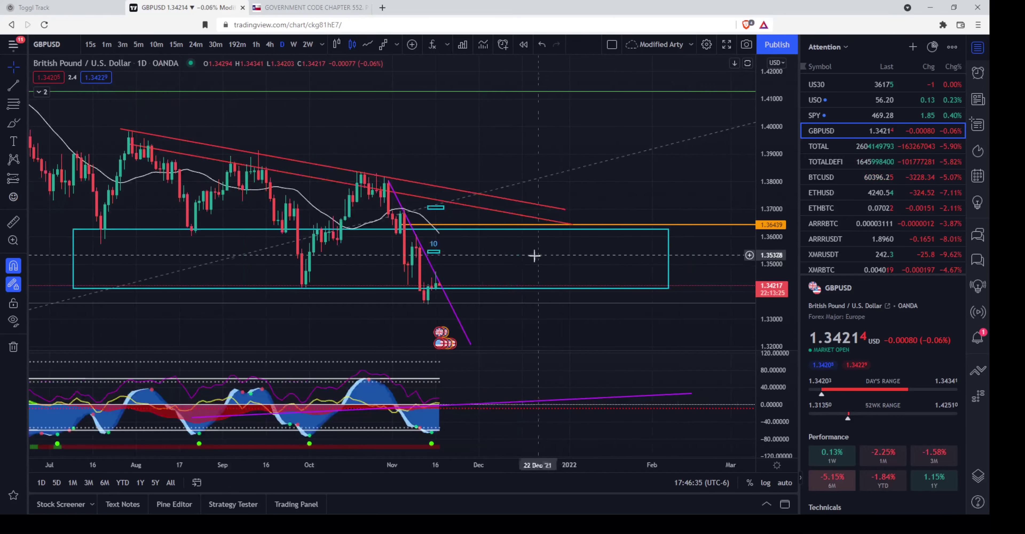
drag(514, 257, 588, 256)
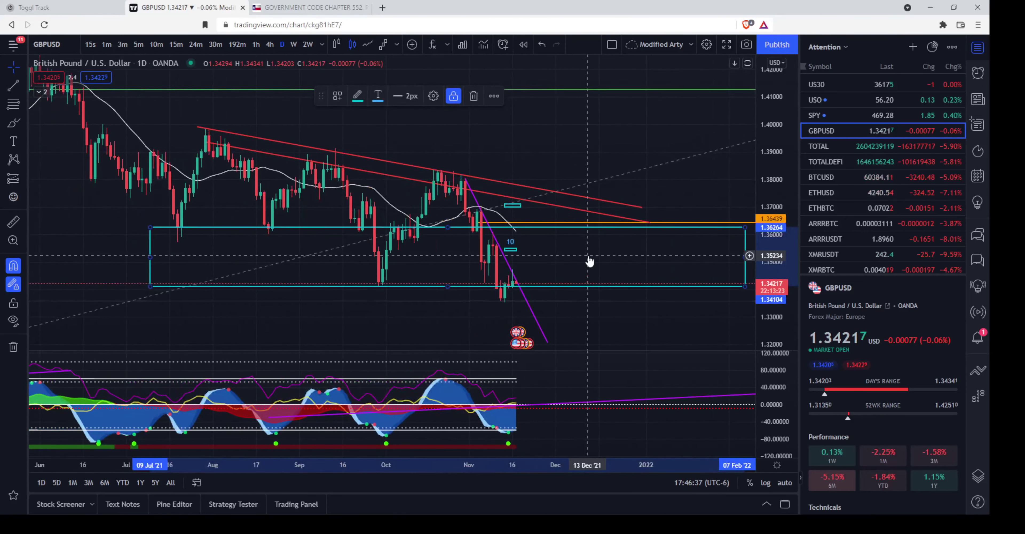
scroll(500, 266, down, 4)
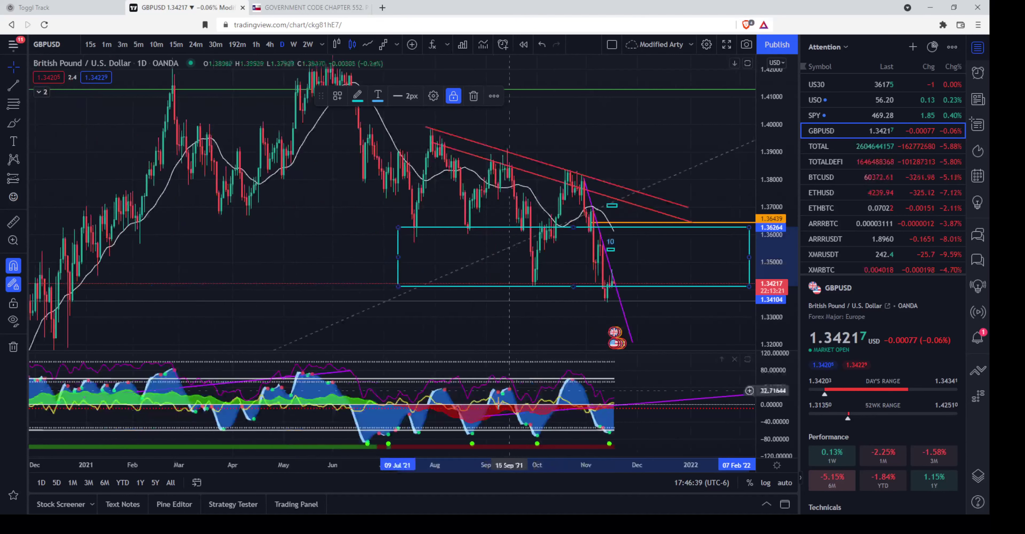
drag(654, 249, 555, 255)
scroll(599, 282, up, 2)
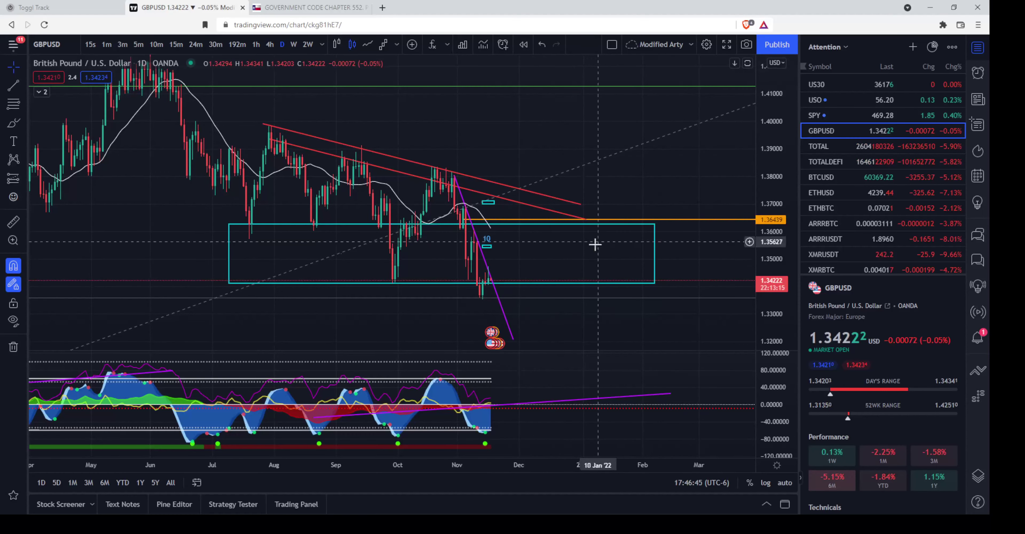
scroll(576, 262, up, 1)
drag(537, 261, 601, 263)
scroll(648, 263, up, 2)
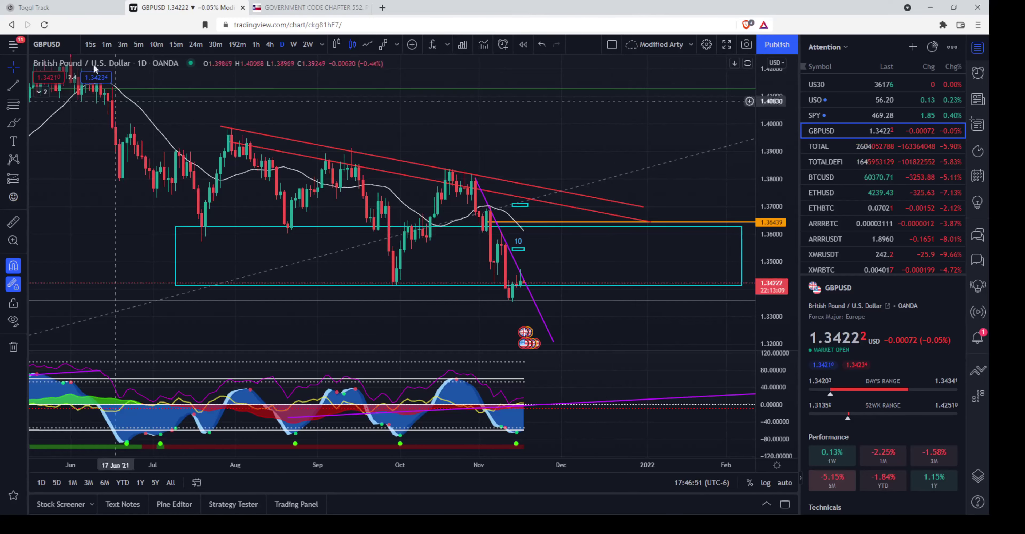
scroll(603, 250, up, 1)
drag(553, 261, 593, 257)
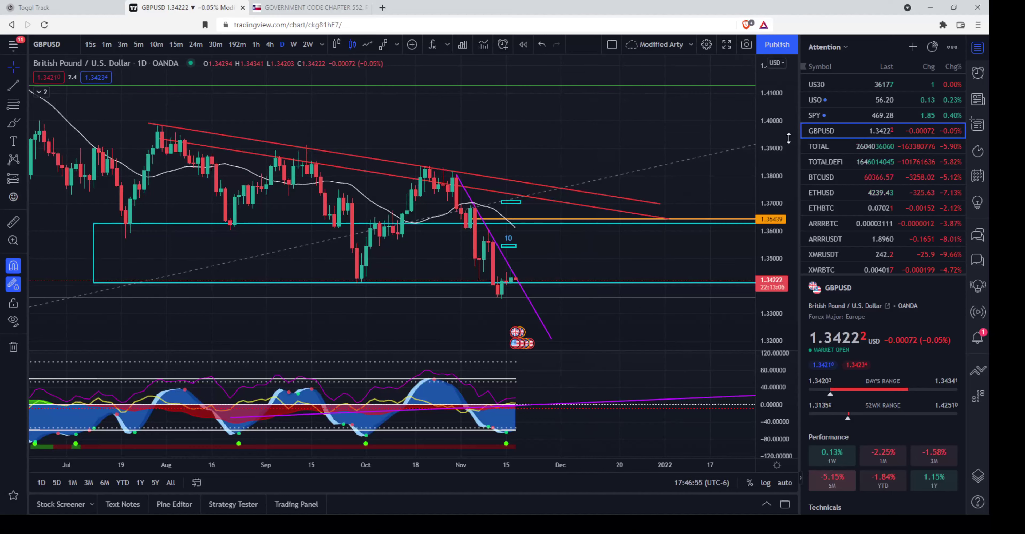
Step: Examine the November candles up close against the purple downtrend line, the moving average and the two small cyan target markers
drag(789, 139, 786, 175)
drag(629, 252, 675, 270)
scroll(714, 272, up, 1)
drag(777, 233, 778, 211)
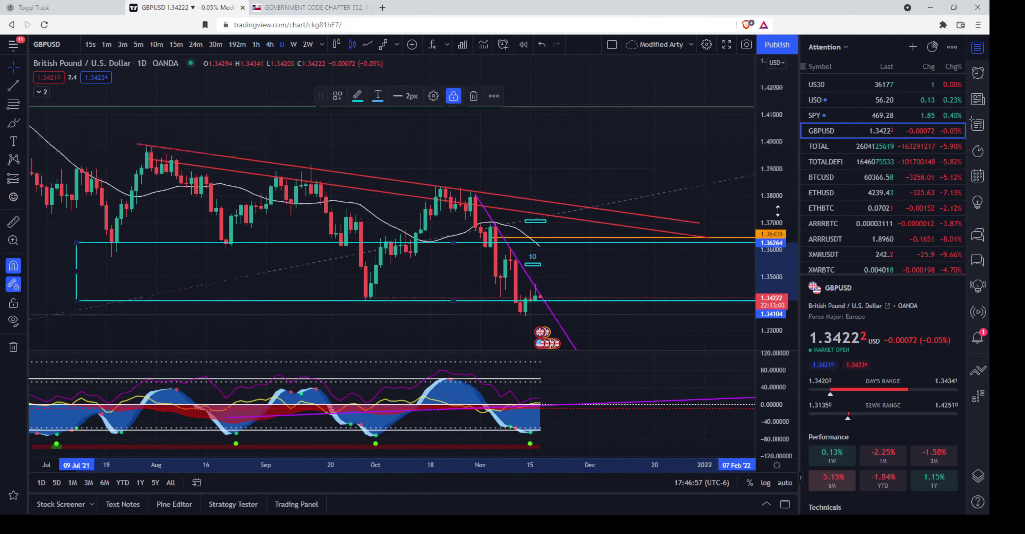
scroll(702, 229, up, 3)
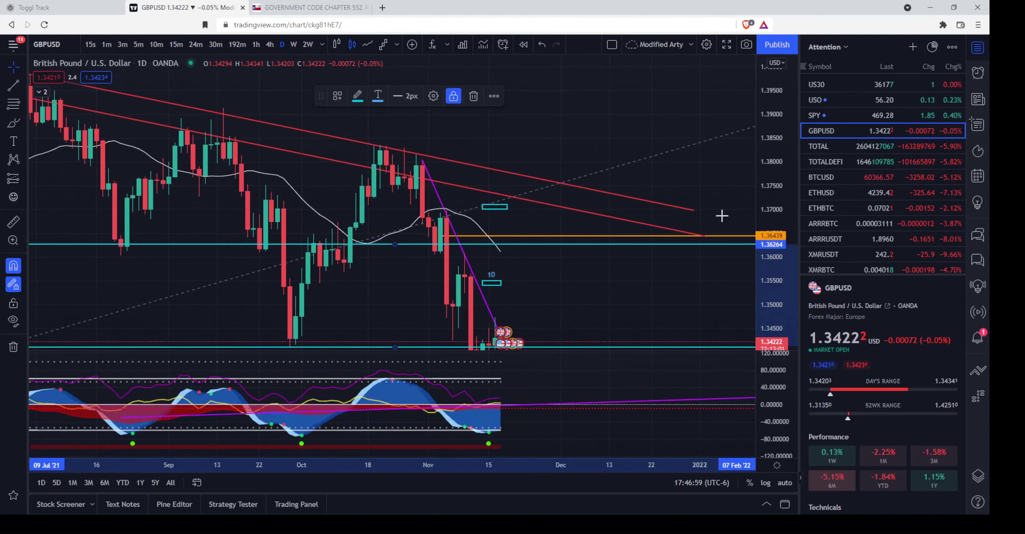
drag(615, 278, 645, 234)
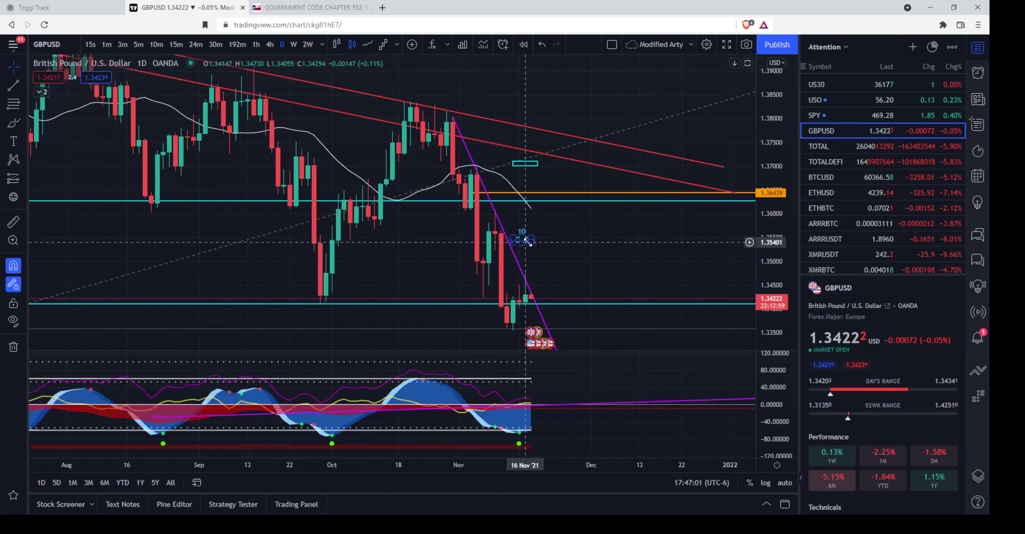
scroll(630, 252, up, 3)
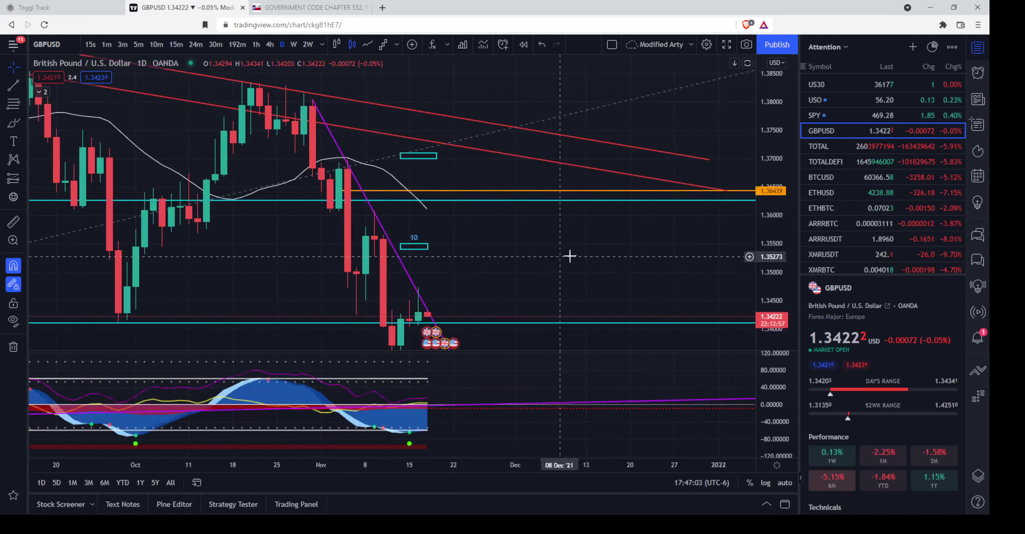
drag(556, 258, 602, 257)
drag(767, 257, 775, 206)
drag(603, 268, 596, 221)
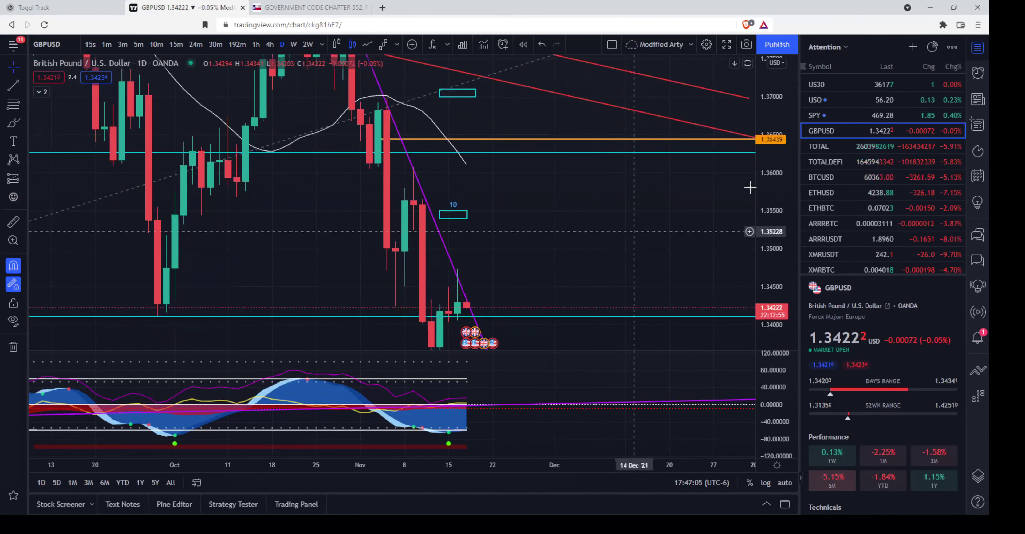
drag(779, 109, 766, 230)
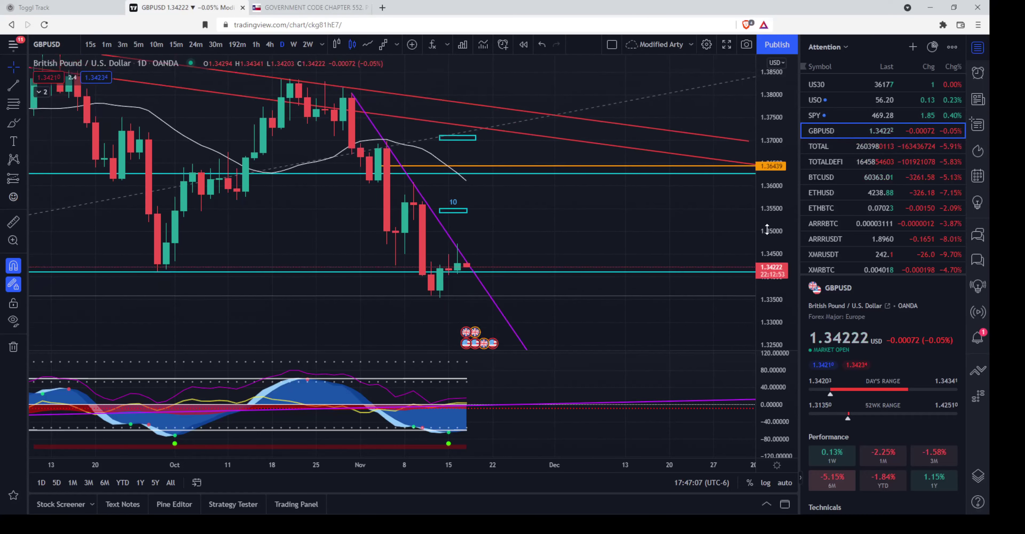
drag(573, 215, 671, 233)
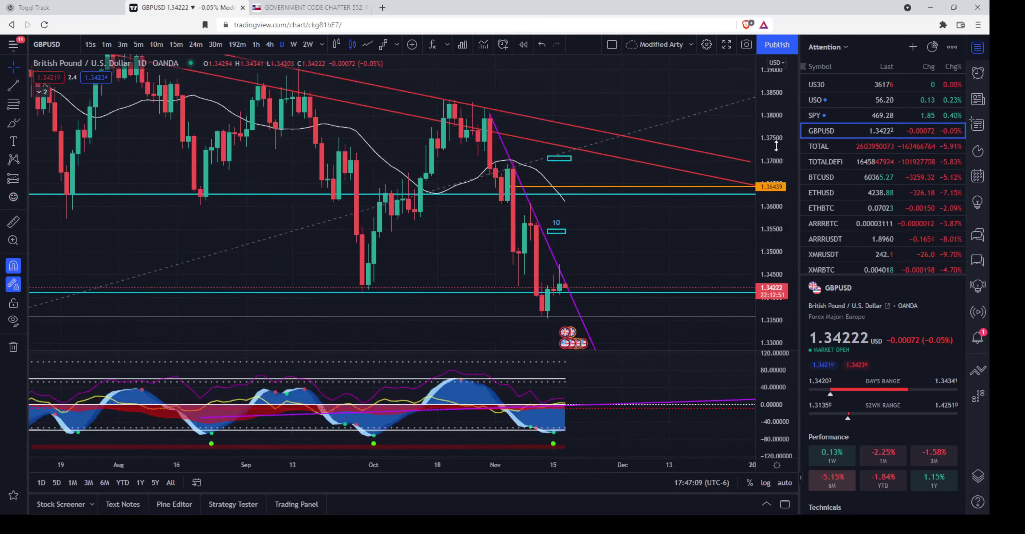
Step: Examine the price swings since July across the cyan box, from its lower edge up to the orange level and red trendlines
drag(775, 147, 773, 163)
drag(666, 221, 595, 258)
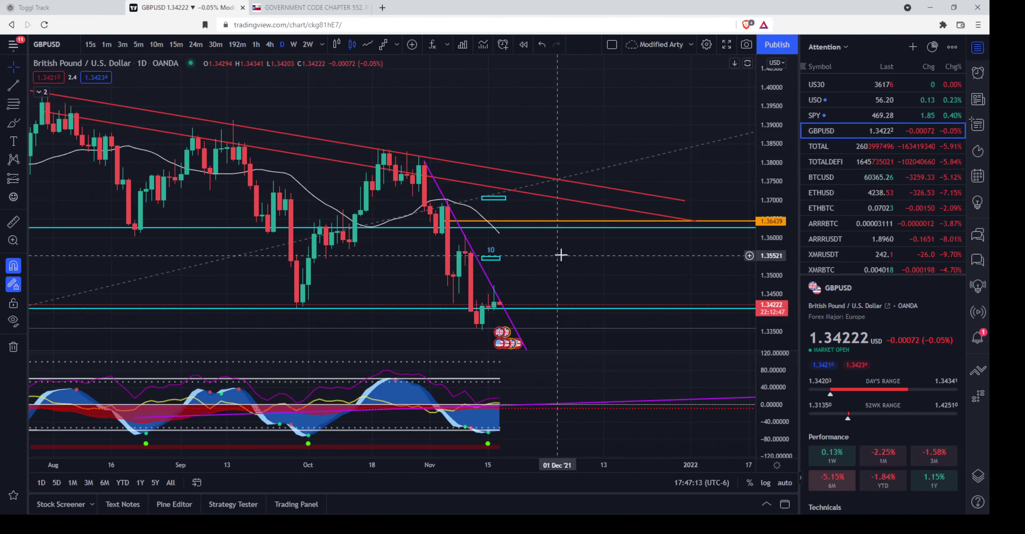
drag(560, 254, 561, 268)
scroll(496, 261, down, 5)
drag(772, 135, 760, 174)
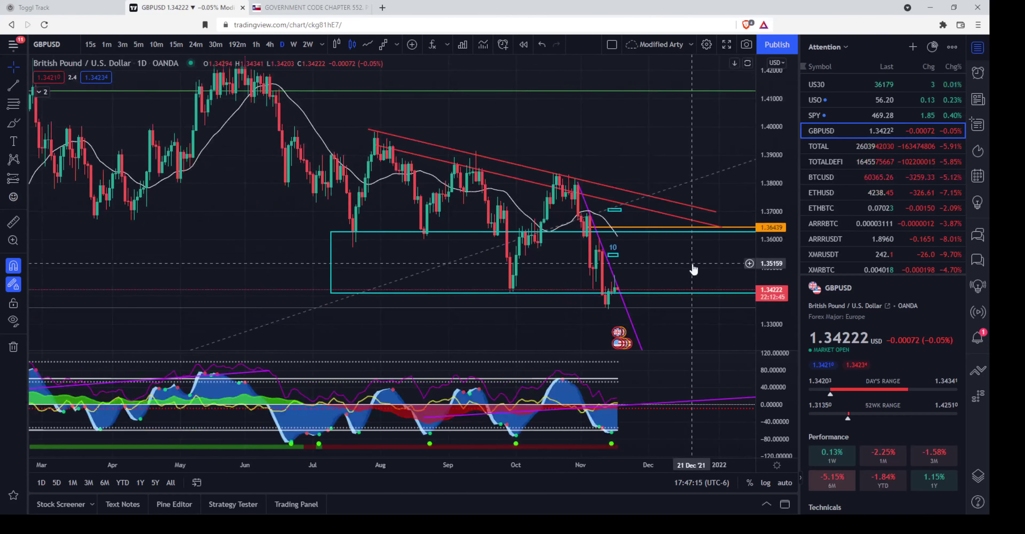
drag(650, 262, 579, 279)
click(513, 253)
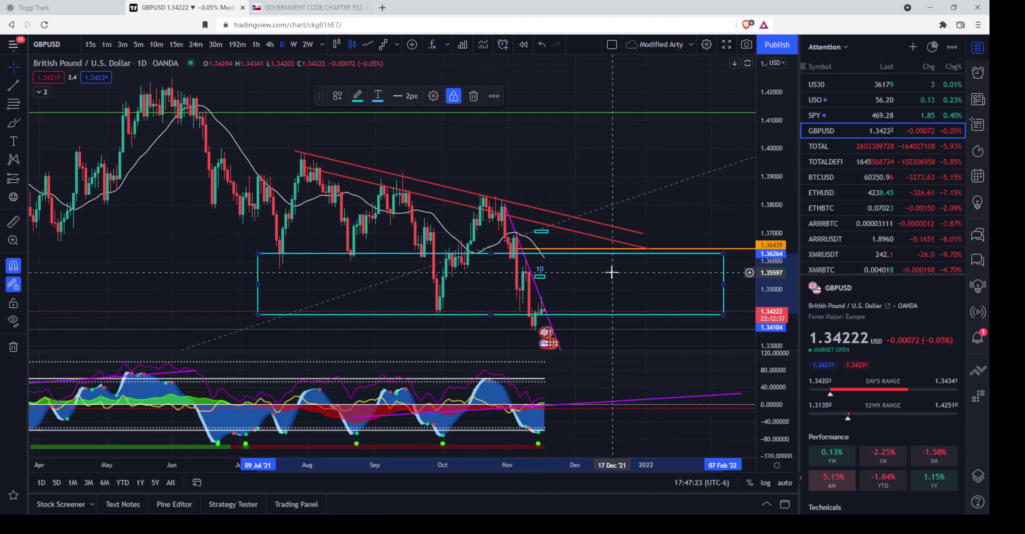
scroll(601, 290, up, 2)
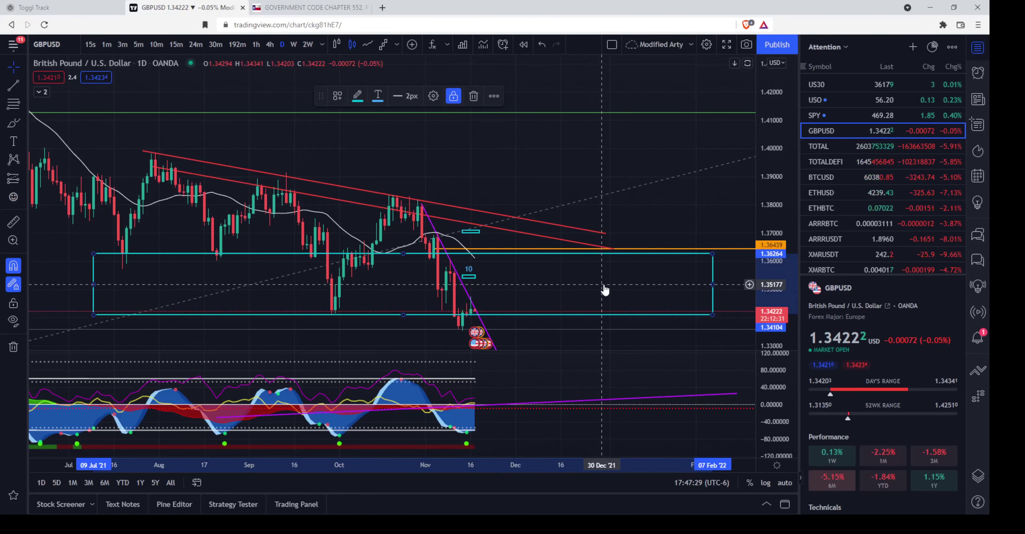
drag(603, 278, 604, 268)
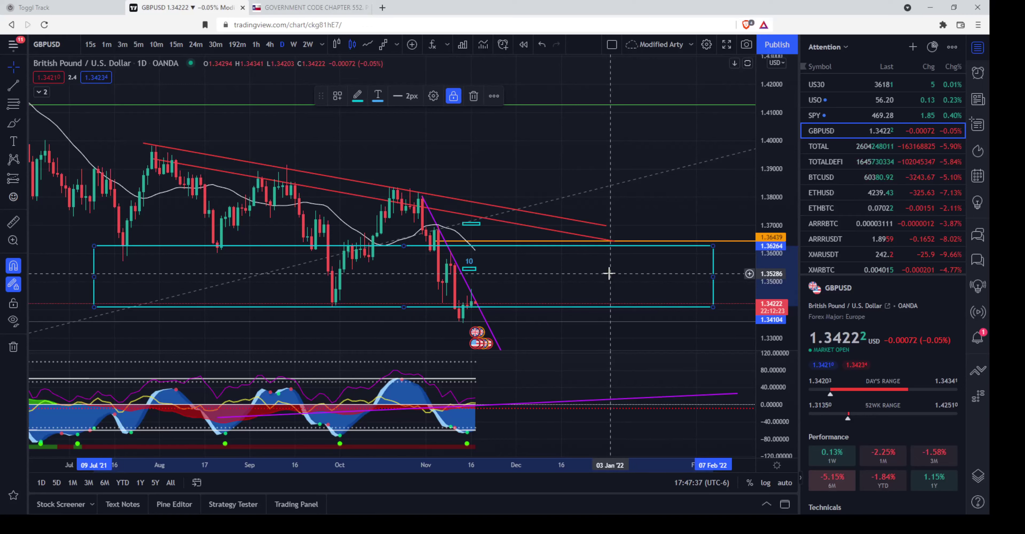
scroll(606, 275, up, 1)
drag(534, 289, 553, 277)
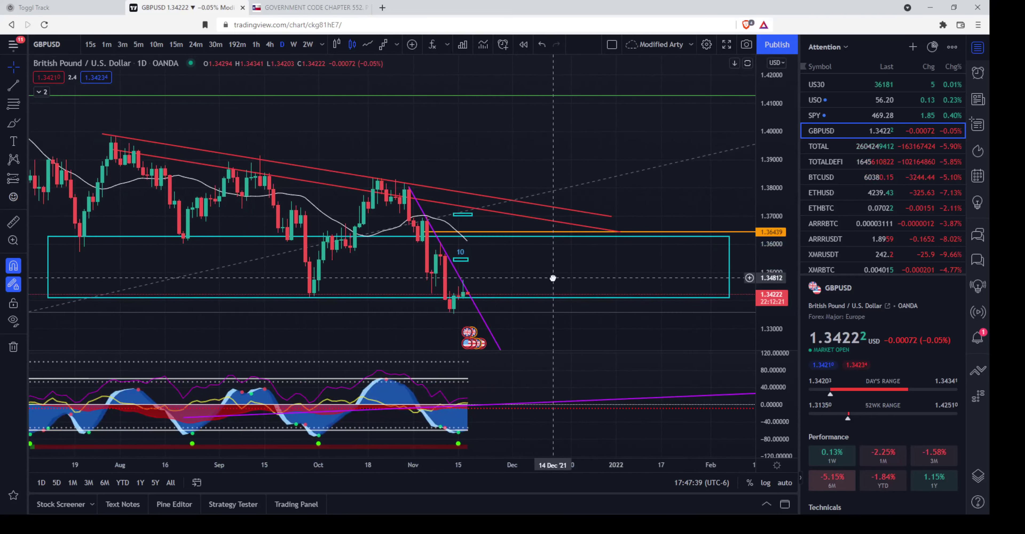
scroll(552, 278, down, 5)
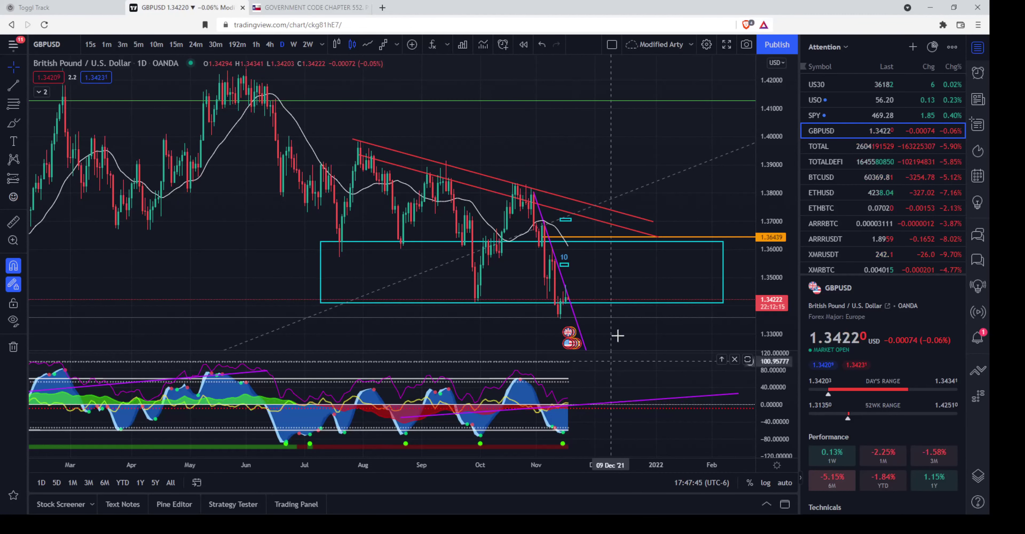
Step: Review the longer GBPUSD history back to 2019 together with the oscillator and the Fibonacci levels
drag(627, 263, 612, 263)
scroll(612, 263, down, 3)
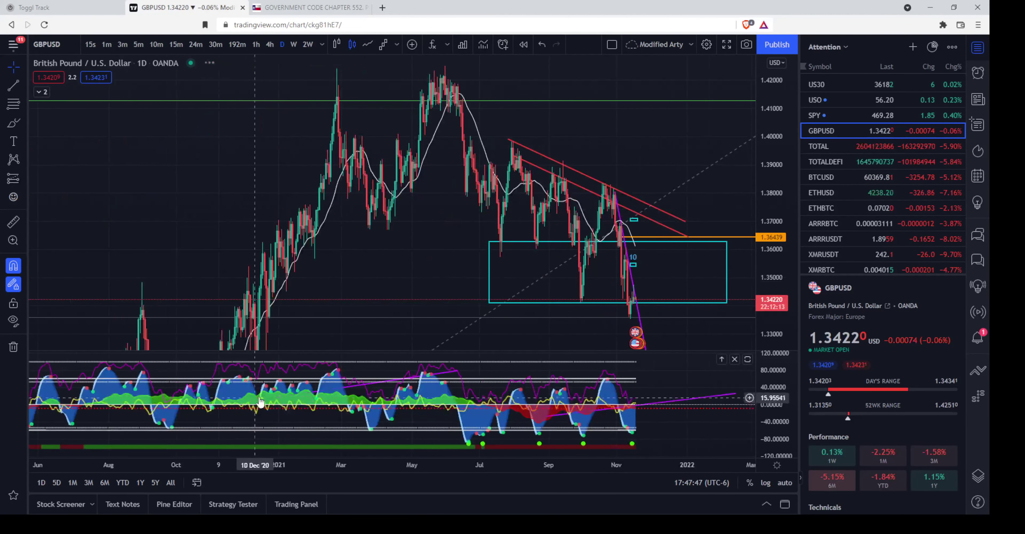
scroll(568, 388, down, 3)
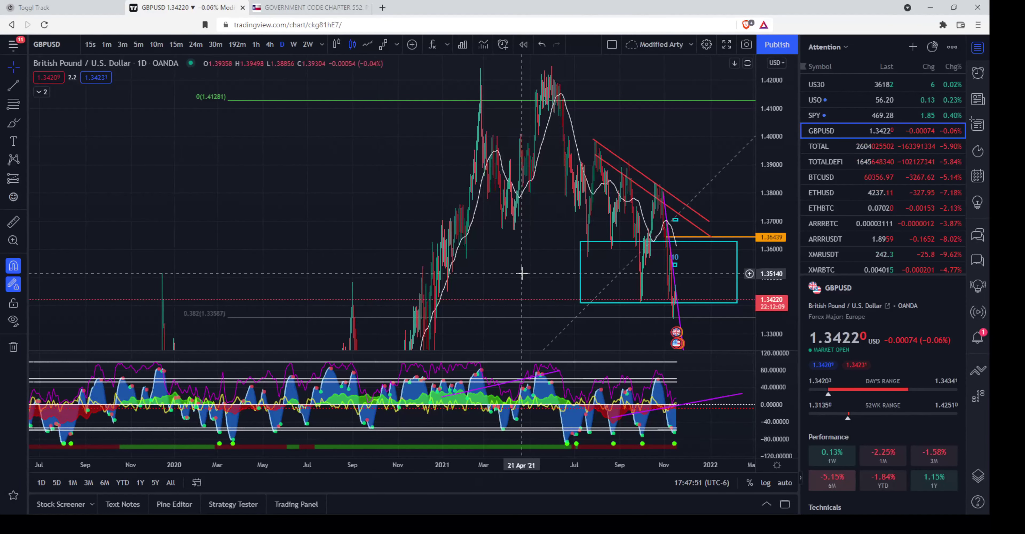
drag(521, 273, 391, 283)
scroll(422, 288, up, 2)
scroll(583, 297, up, 4)
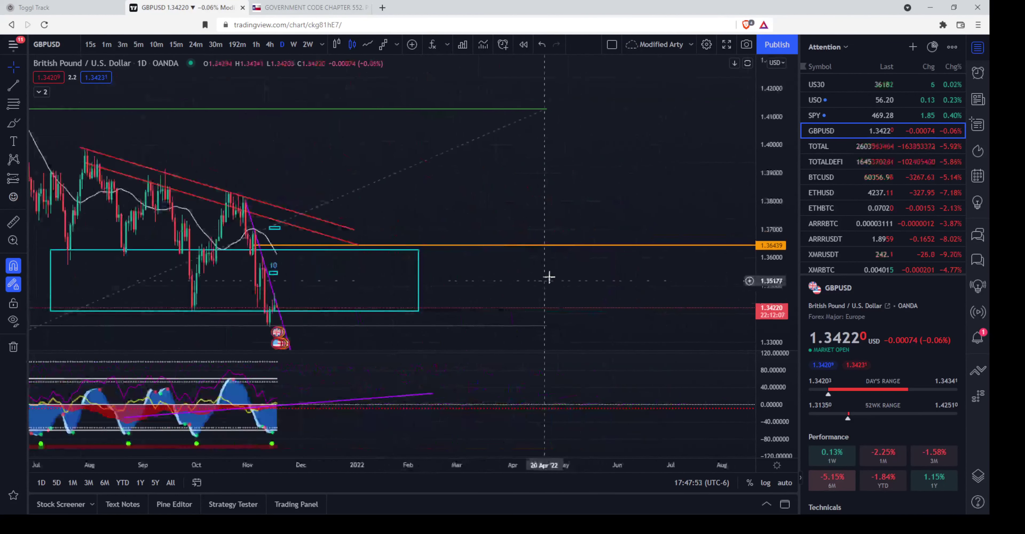
drag(545, 279, 663, 229)
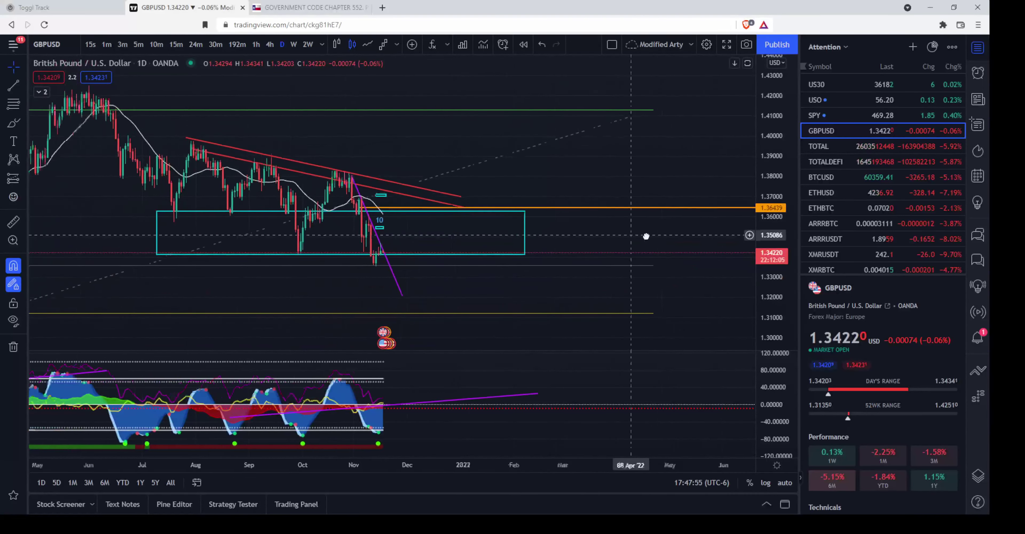
Step: Compare the oscillator's green-dot signals since the summer with the corresponding GBPUSD price lows on the 2021 daily chart
scroll(654, 238, down, 3)
drag(663, 240, 664, 284)
scroll(654, 250, down, 3)
scroll(620, 259, up, 3)
scroll(673, 273, up, 1)
drag(774, 301, 774, 281)
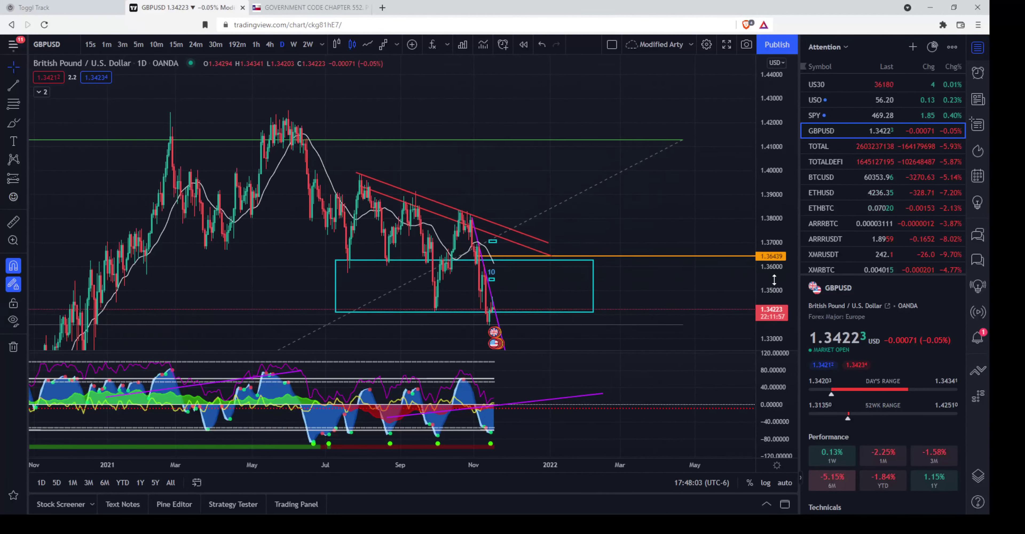
scroll(664, 286, up, 2)
drag(671, 285, 700, 279)
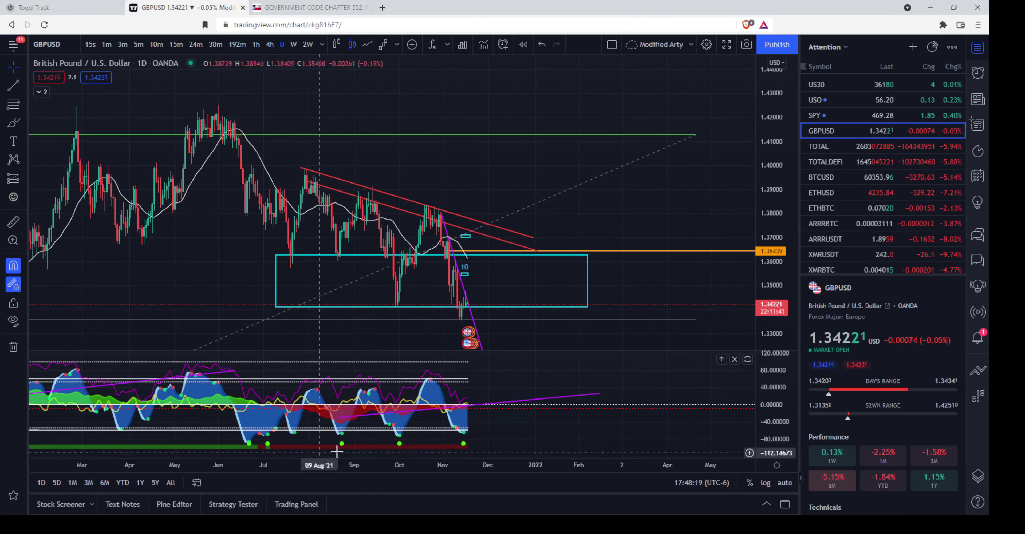
drag(631, 292, 651, 283)
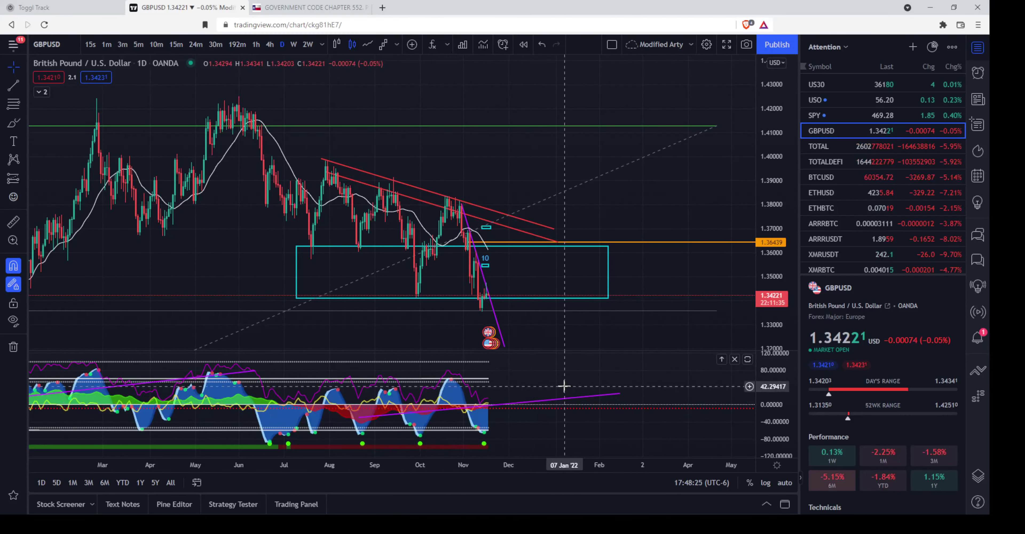
Step: Brush a yellow projected path on the oscillator, rising to the zero line in early December, dipping mid-December and rising again into early January
scroll(630, 263, up, 2)
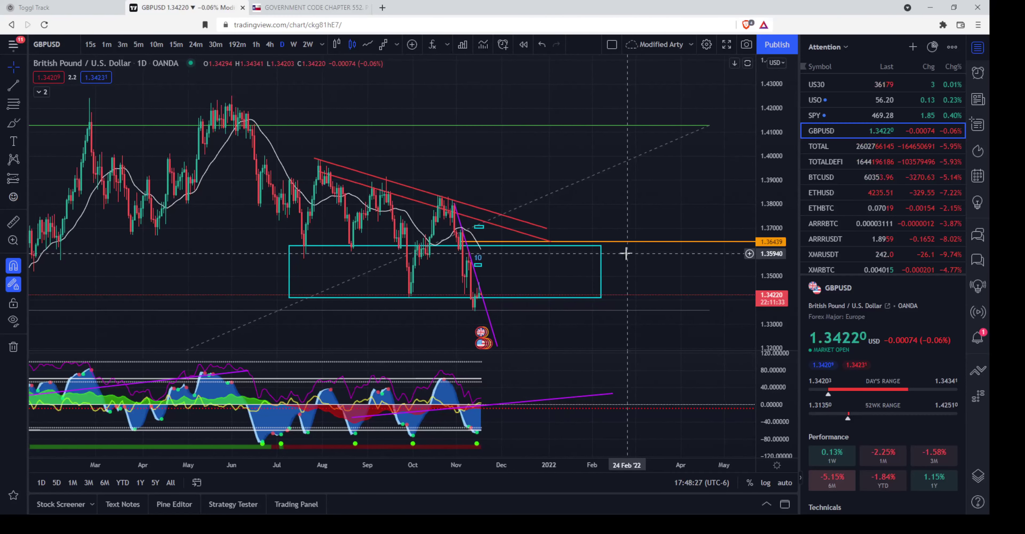
mouse_move(636, 276)
mouse_down()
mouse_move(645, 267)
mouse_move(646, 278)
mouse_up()
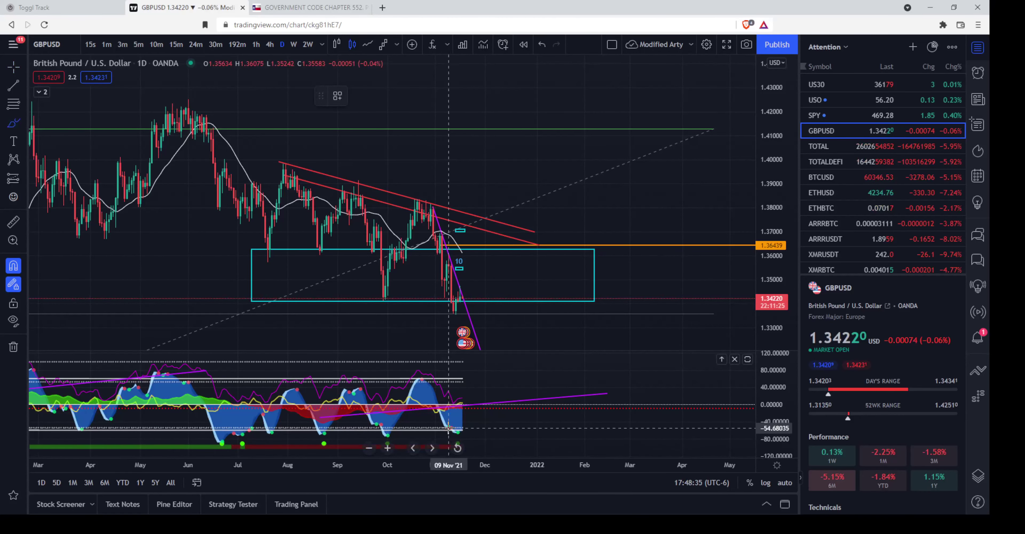
drag(449, 428, 459, 433)
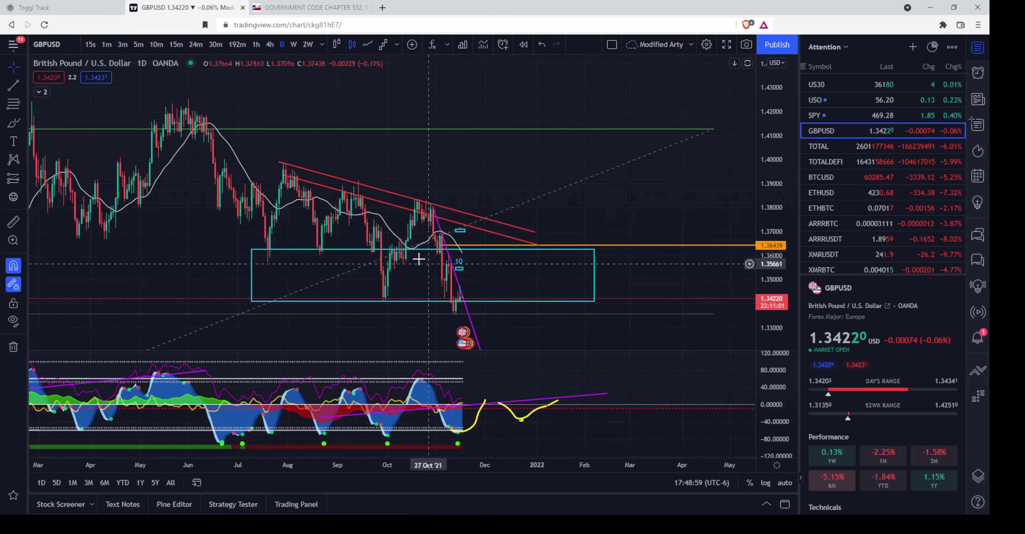
Step: Examine the latest daily candles around the purple downtrend line, the cyan target markers and the yellow projected oscillator path
drag(525, 183, 645, 210)
scroll(570, 226, up, 3)
mouse_move(764, 267)
mouse_down()
mouse_move(764, 220)
mouse_move(766, 261)
mouse_up()
scroll(656, 233, up, 8)
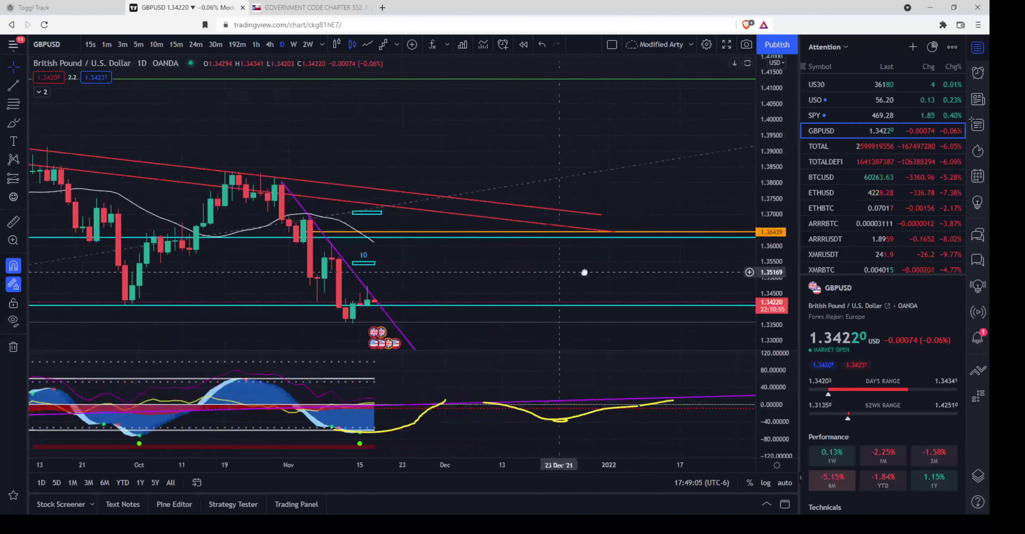
drag(425, 259, 540, 261)
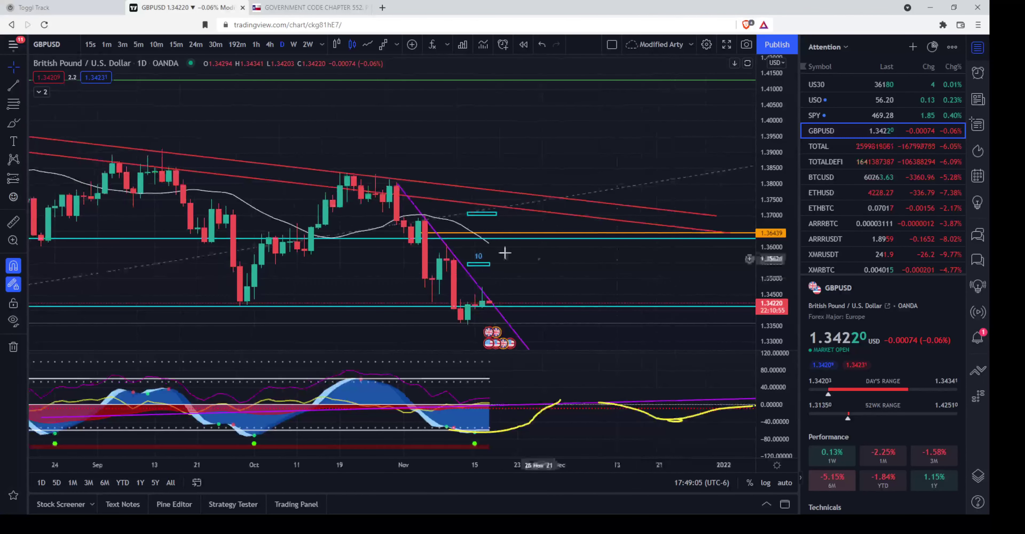
click(456, 263)
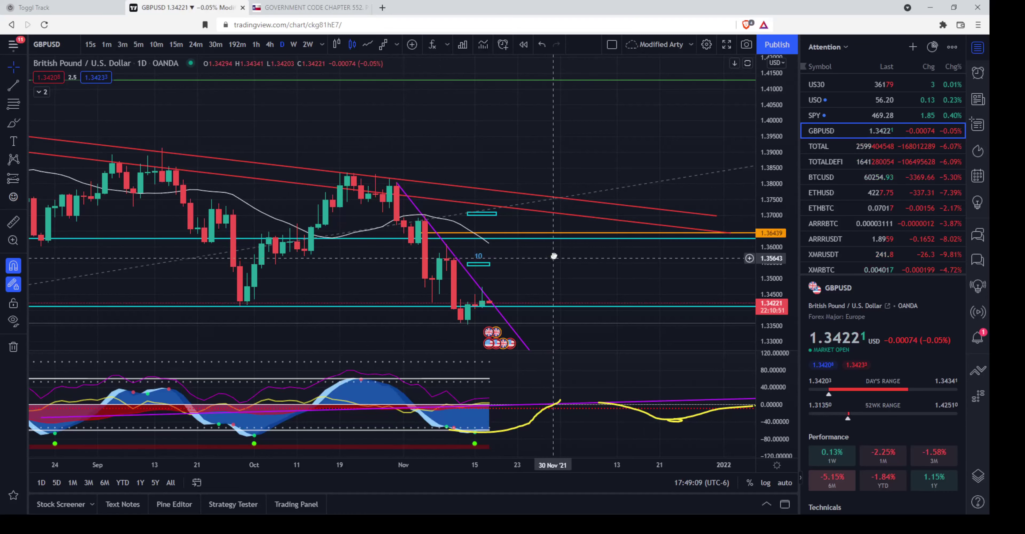
drag(552, 259, 606, 258)
scroll(606, 258, up, 2)
drag(765, 274, 759, 250)
drag(628, 280, 650, 279)
drag(579, 270, 541, 233)
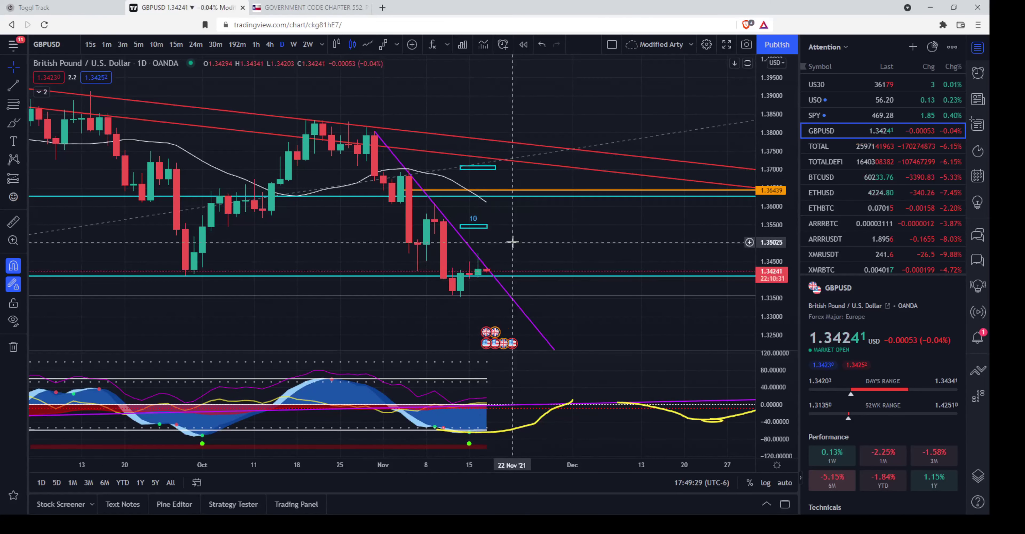
drag(518, 244, 537, 268)
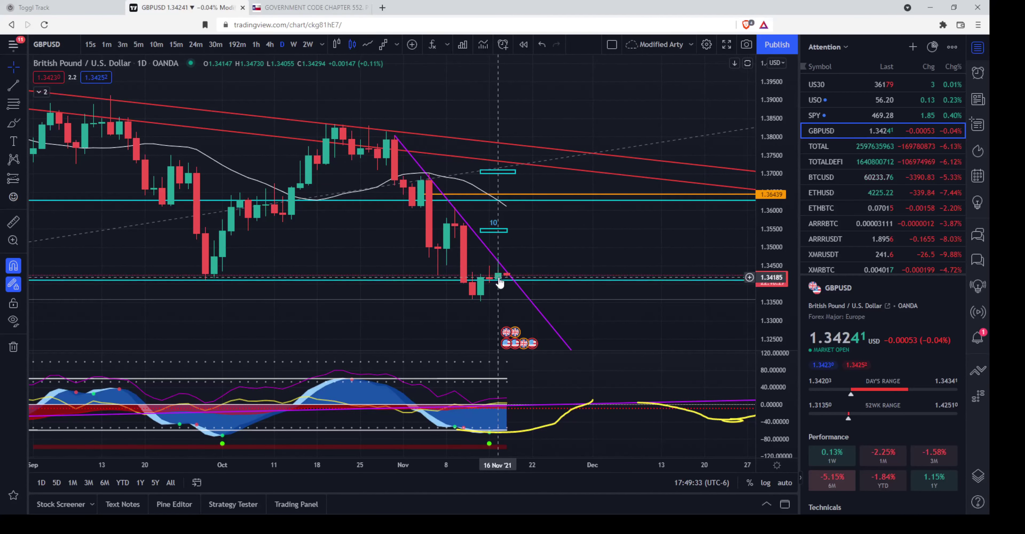
Step: Switch to the 1-hour chart and review the decline since late October against the purple and red trendlines
click(256, 45)
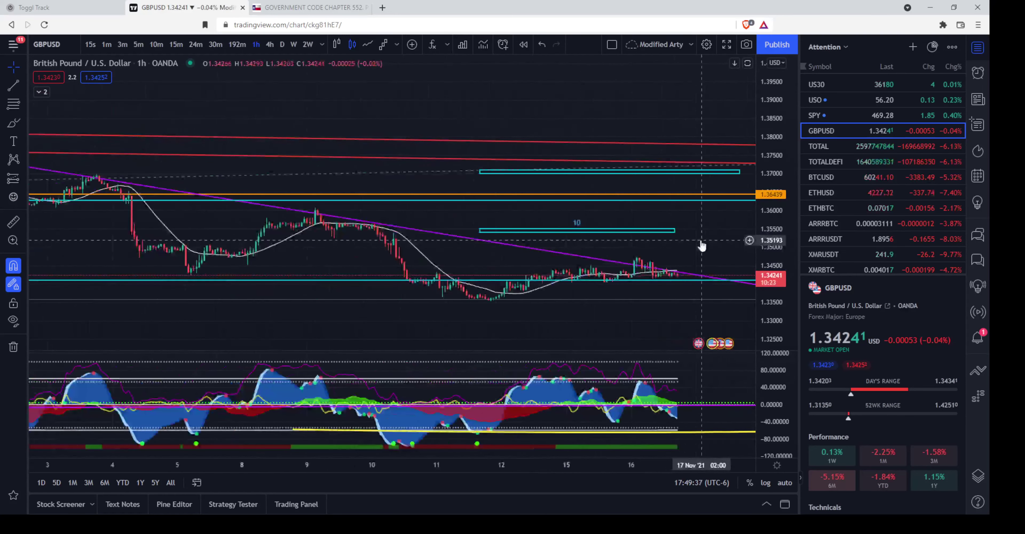
drag(697, 242, 640, 256)
drag(779, 271, 779, 187)
mouse_move(687, 303)
mouse_down()
mouse_move(622, 201)
mouse_move(609, 224)
mouse_up()
scroll(617, 207, up, 2)
drag(769, 234, 769, 176)
click(624, 222)
mouse_move(621, 225)
mouse_down()
mouse_move(707, 196)
mouse_move(543, 225)
mouse_move(562, 195)
mouse_move(670, 345)
mouse_up()
scroll(686, 206, down, 6)
scroll(579, 203, up, 1)
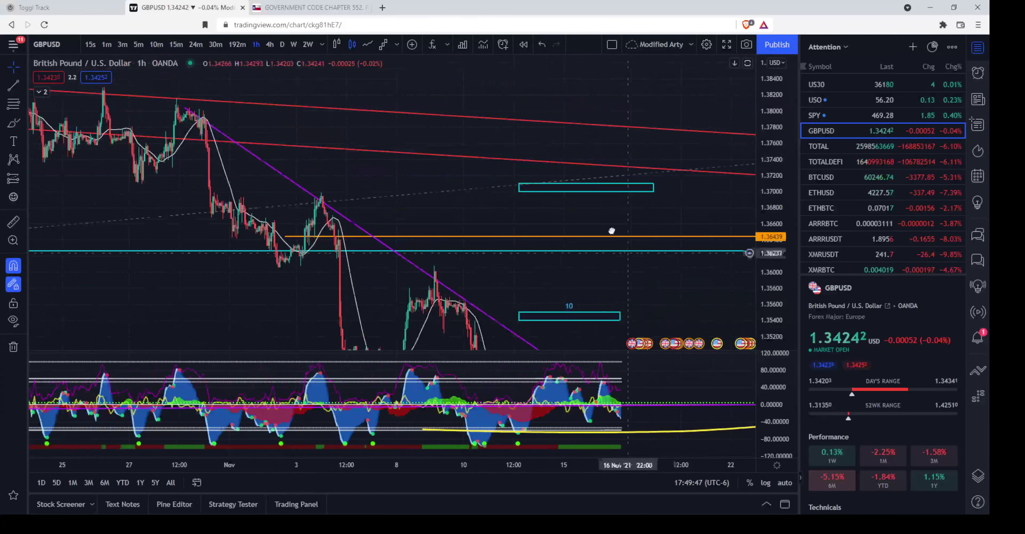
Step: Examine the 16 November hourly candles up close around the purple downtrend line, the moving average and the lower cyan edge
drag(626, 255, 583, 185)
drag(630, 236, 579, 176)
scroll(574, 226, up, 2)
drag(537, 218, 595, 223)
scroll(597, 224, up, 1)
drag(761, 263, 762, 225)
scroll(692, 237, up, 2)
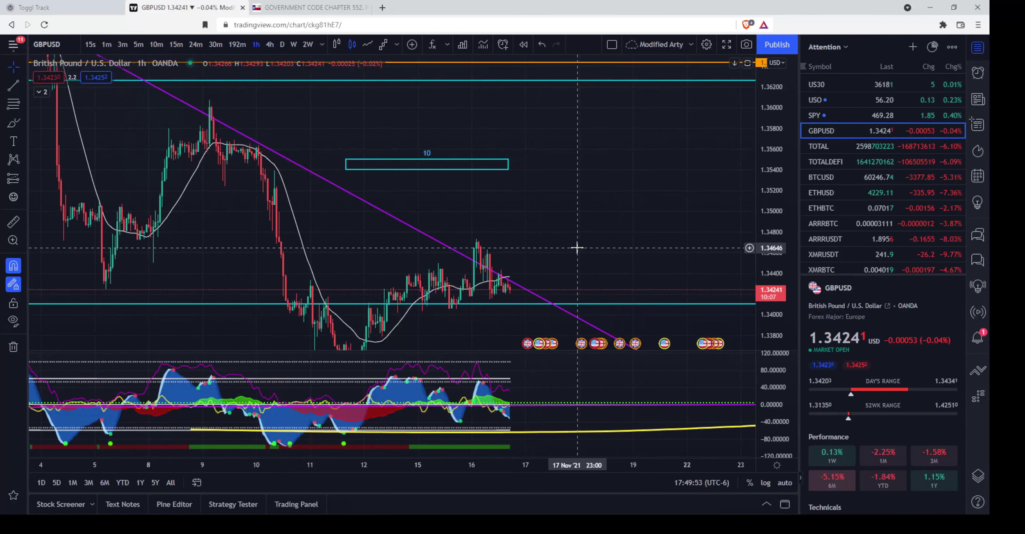
drag(576, 248, 569, 214)
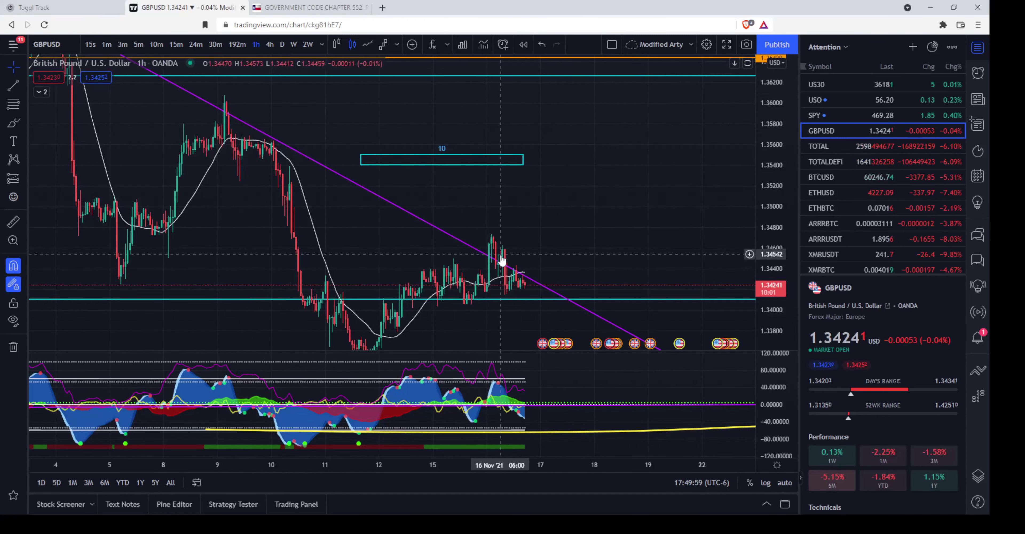
scroll(491, 256, up, 3)
drag(519, 237, 630, 247)
drag(762, 263, 761, 231)
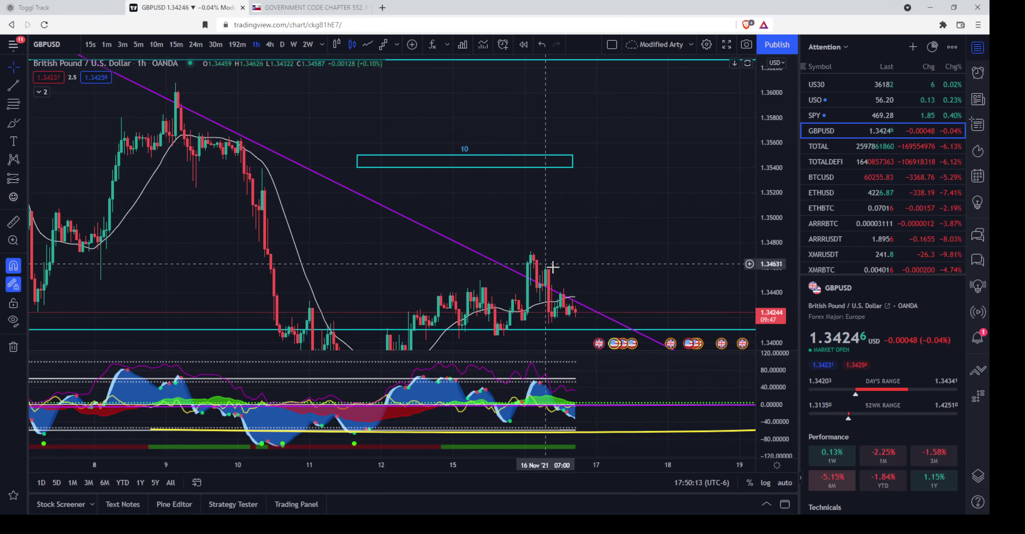
Step: Move the cyan target marker labelled 10 to about 1.3585, spanning roughly 10 to 15 November
drag(616, 242, 600, 237)
scroll(573, 247, up, 1)
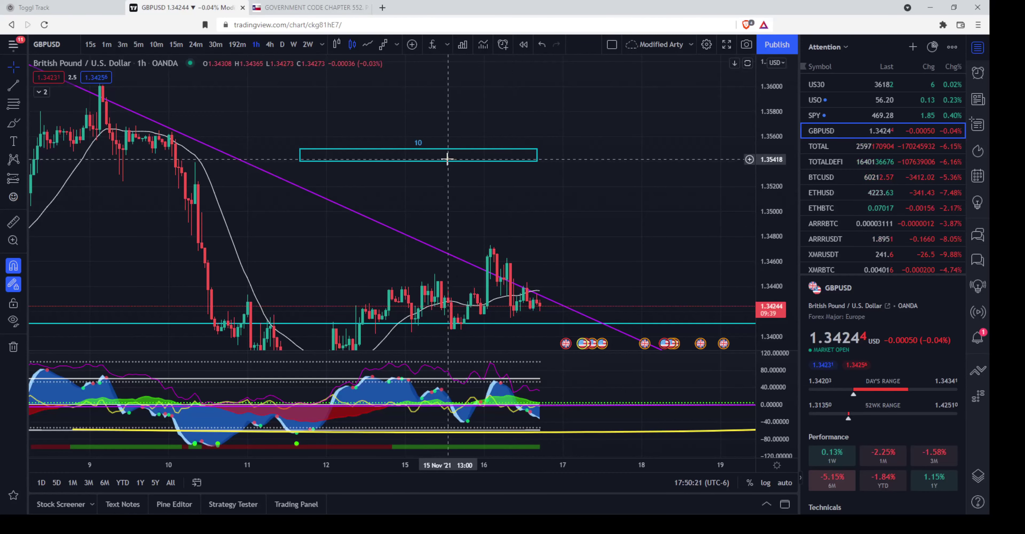
drag(448, 162, 370, 110)
click(485, 162)
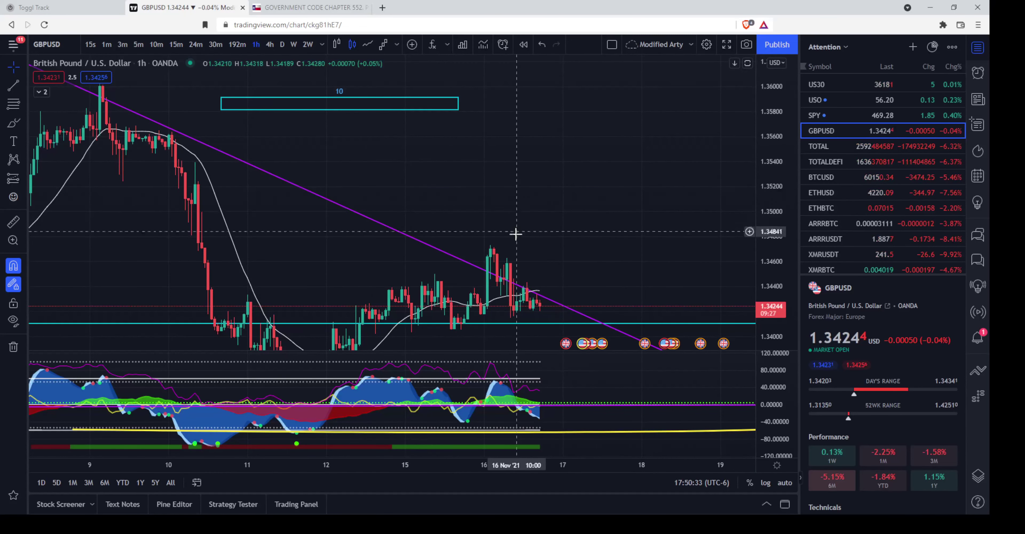
Step: Compare the latest hourly swings with the relocated 10 target marker, the purple downtrend line and the lower cyan edge
scroll(585, 217, up, 3)
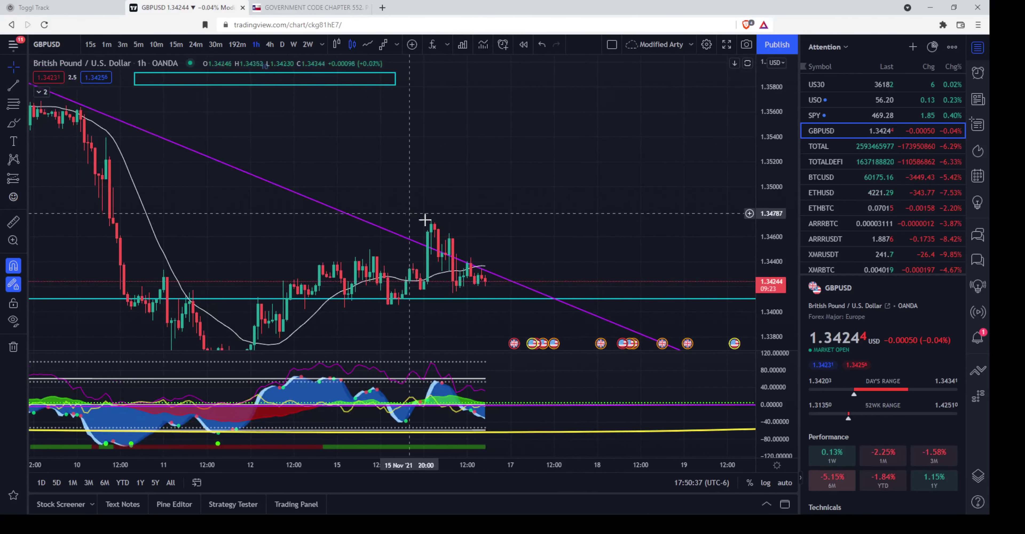
scroll(565, 194, down, 5)
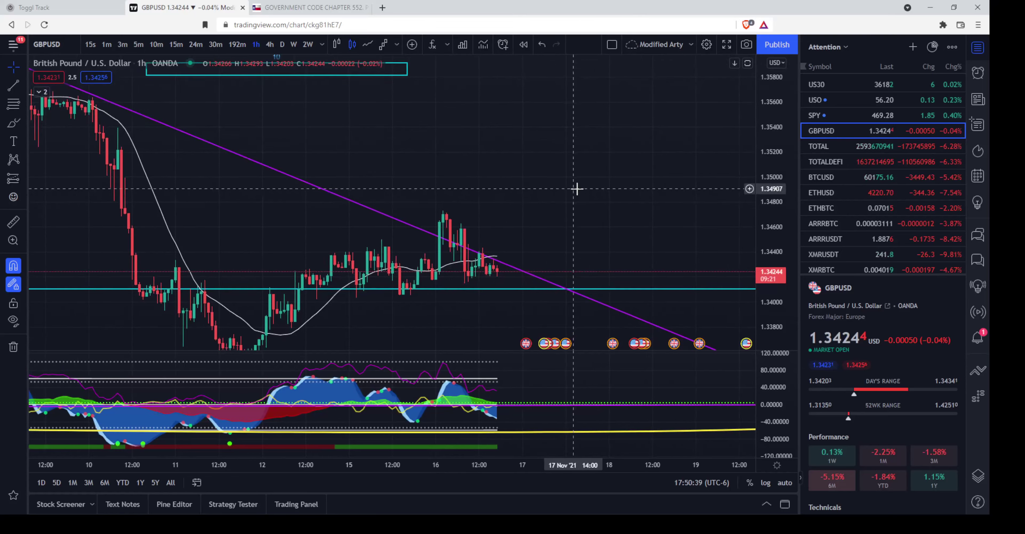
drag(634, 174, 616, 175)
drag(770, 136, 770, 217)
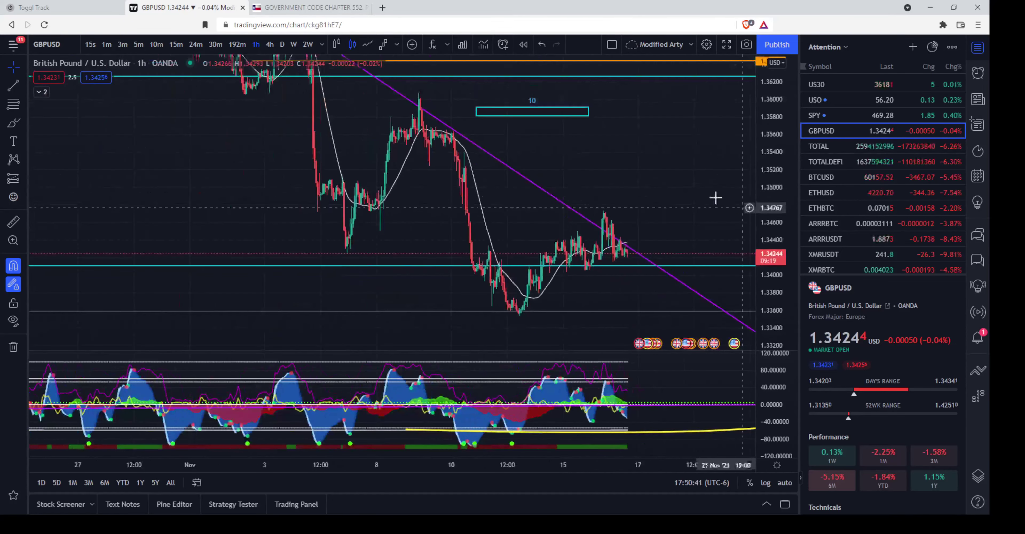
drag(609, 191, 524, 210)
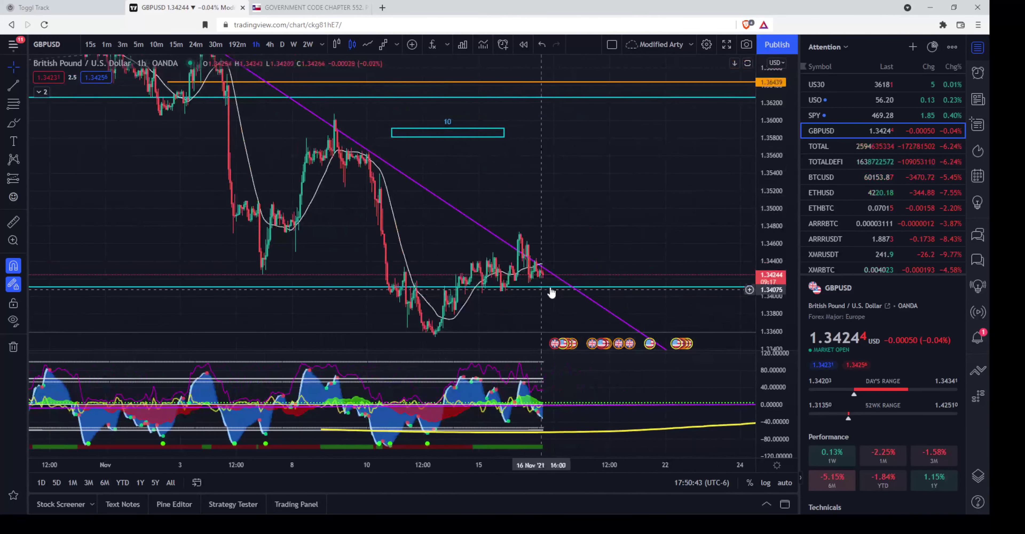
scroll(605, 214, down, 5)
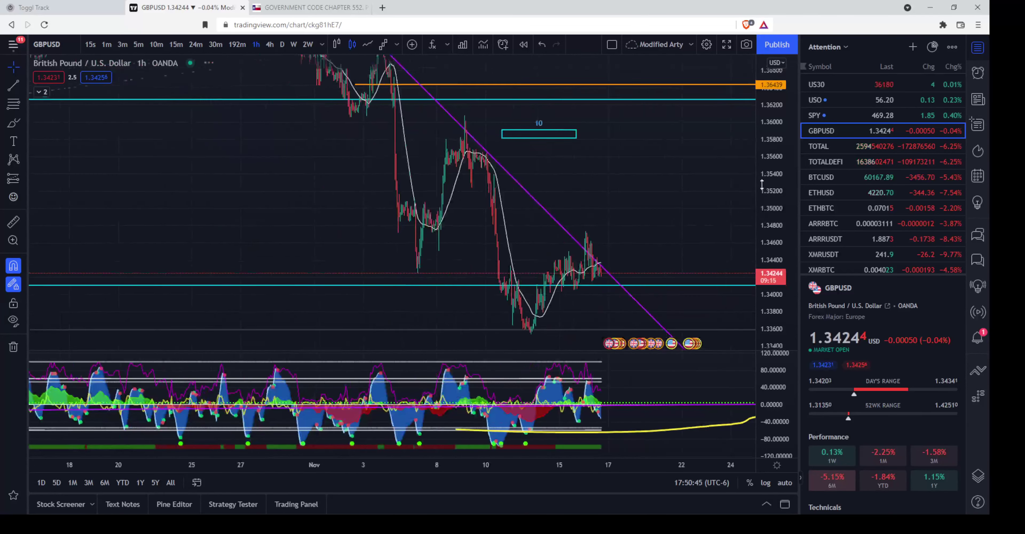
drag(769, 126, 769, 256)
drag(600, 218, 402, 232)
Step: Switch to the 4-hour chart and inspect the current price against the purple trendline and the cyan range box
click(271, 44)
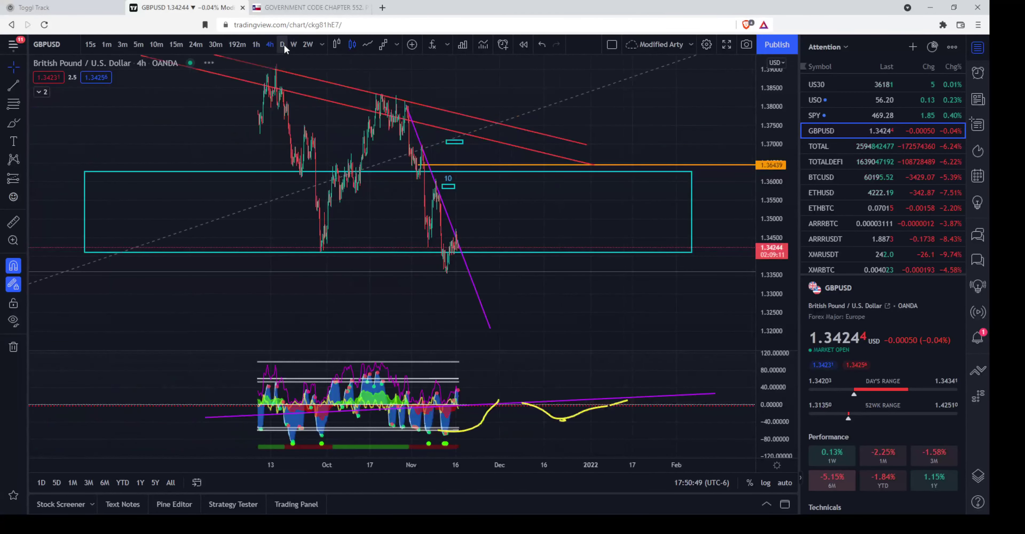
scroll(474, 229, up, 6)
drag(304, 218, 661, 240)
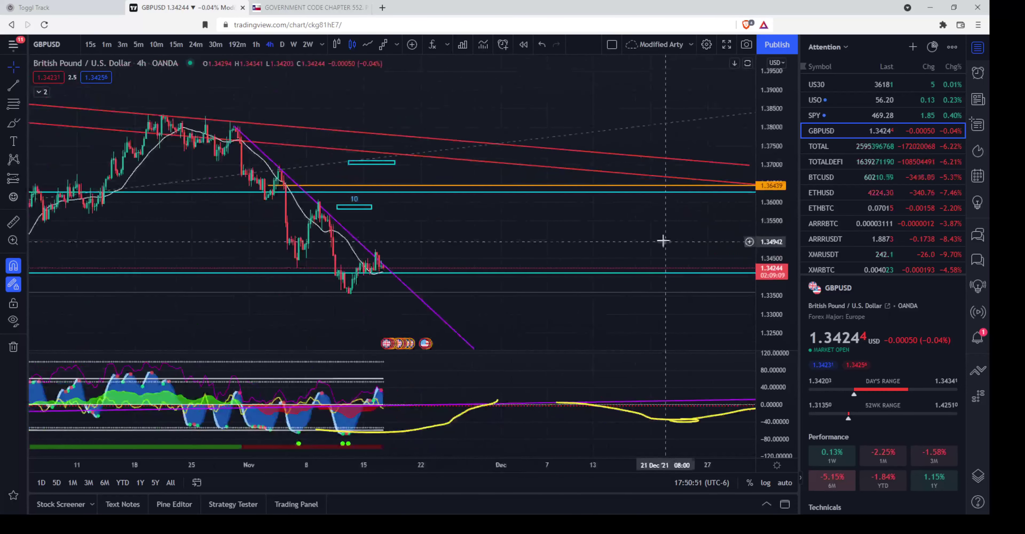
drag(489, 234, 588, 237)
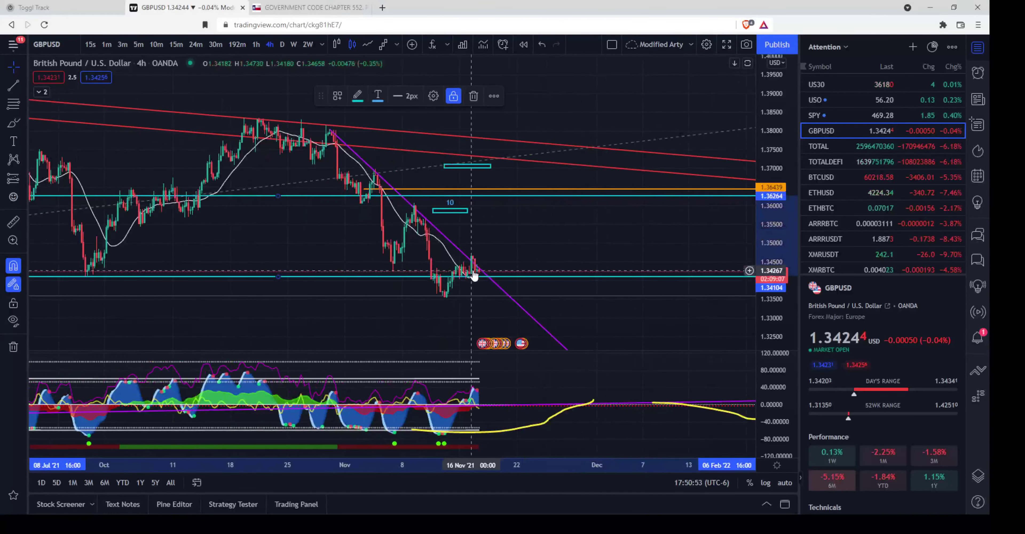
Step: Return to the daily chart and examine price at the cyan box's lower edge together with the oscillator's latest green-dot signal
click(282, 44)
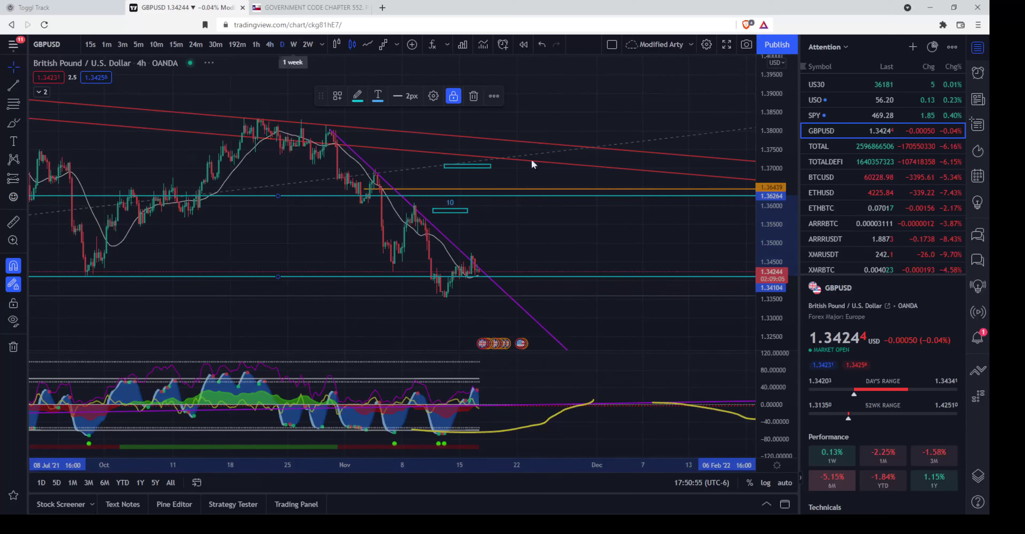
drag(753, 157, 753, 259)
scroll(547, 233, up, 5)
drag(455, 216, 642, 240)
scroll(617, 266, up, 4)
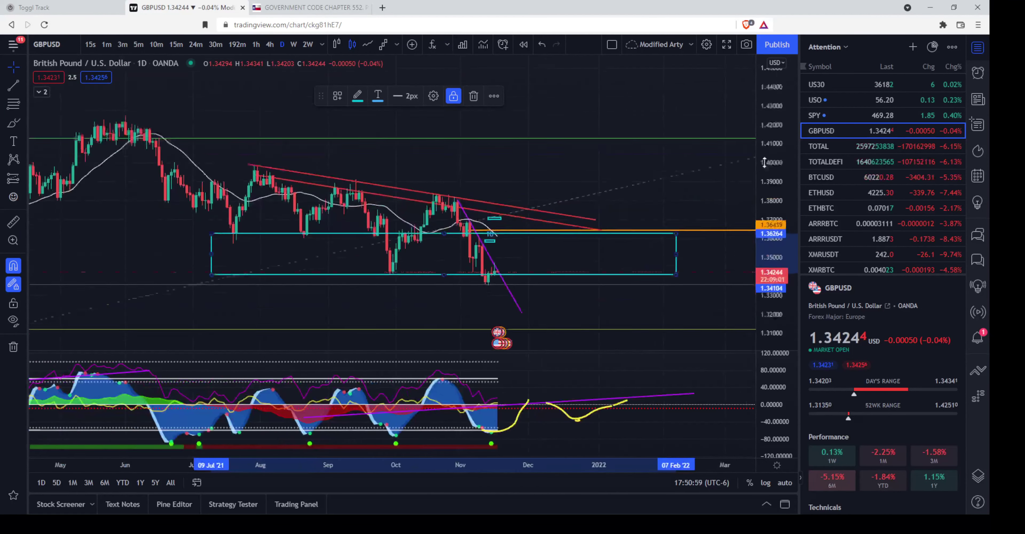
scroll(536, 276, up, 5)
drag(772, 198, 771, 223)
drag(278, 258, 573, 237)
scroll(508, 270, up, 2)
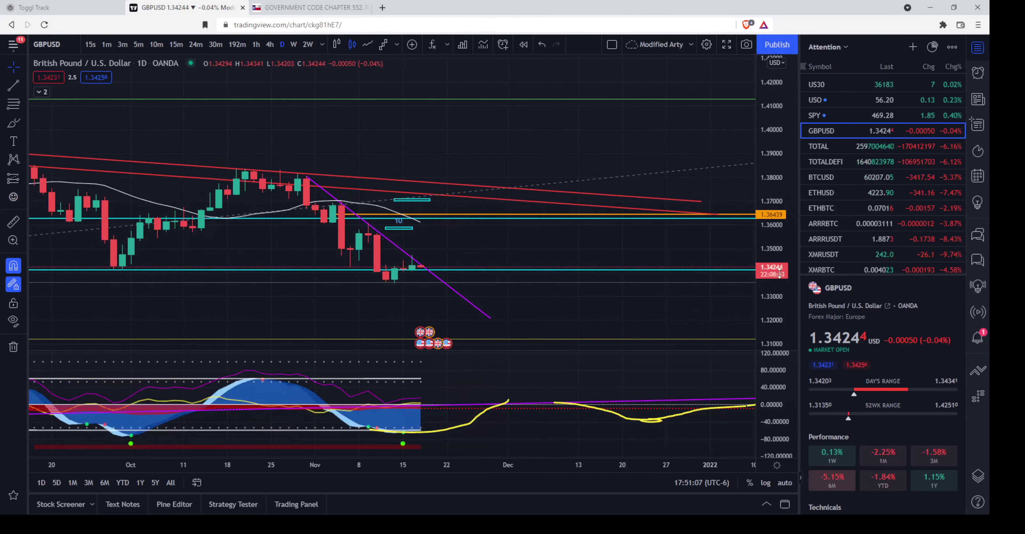
drag(596, 264, 616, 252)
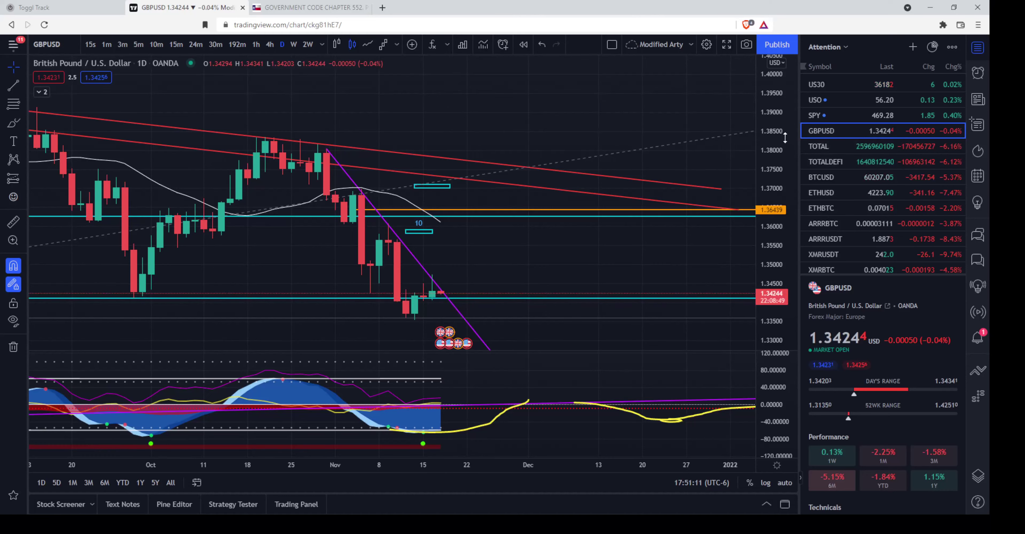
scroll(658, 253, down, 3)
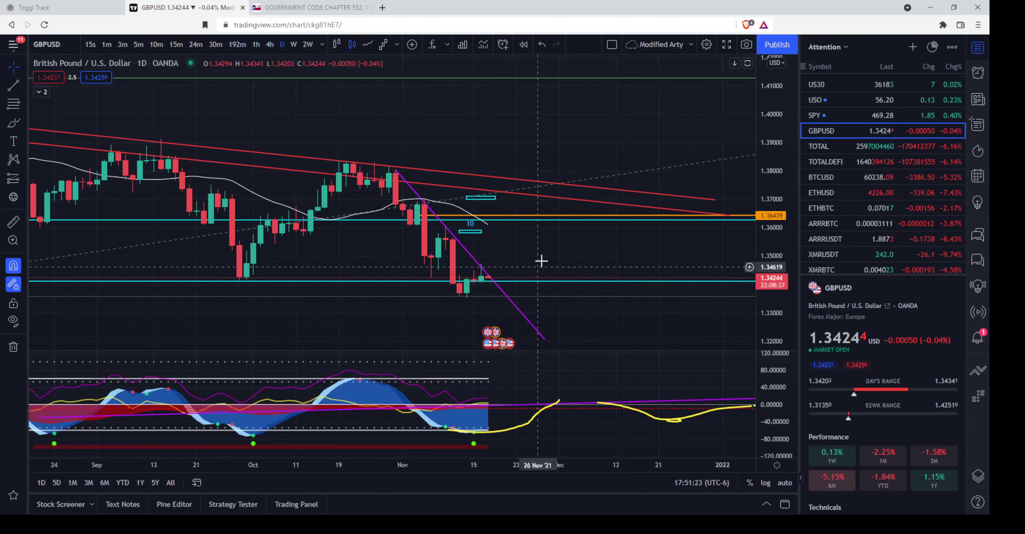
scroll(533, 259, up, 2)
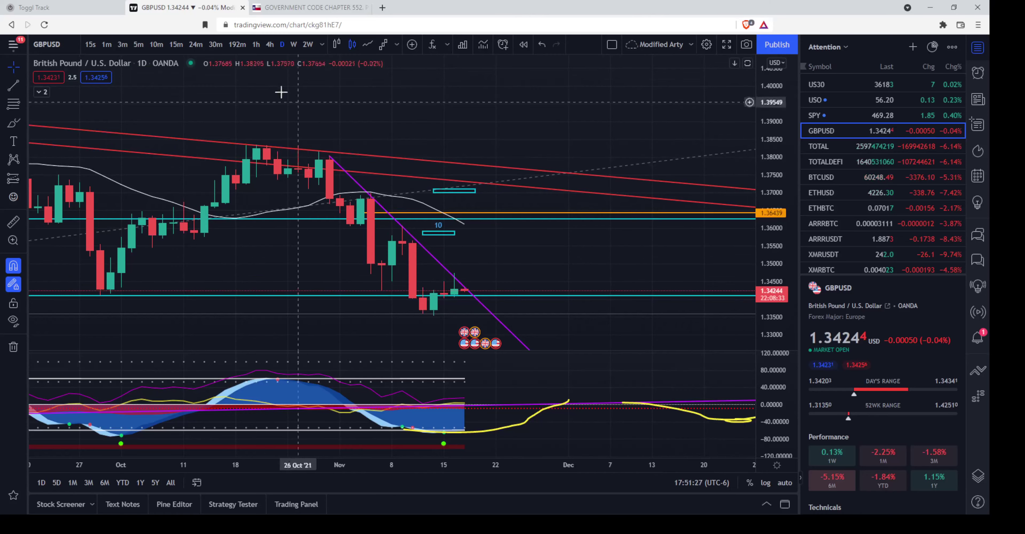
Step: Switch back to the 1-hour chart and examine the mid-November candles against the moving average and purple downtrend line
click(257, 44)
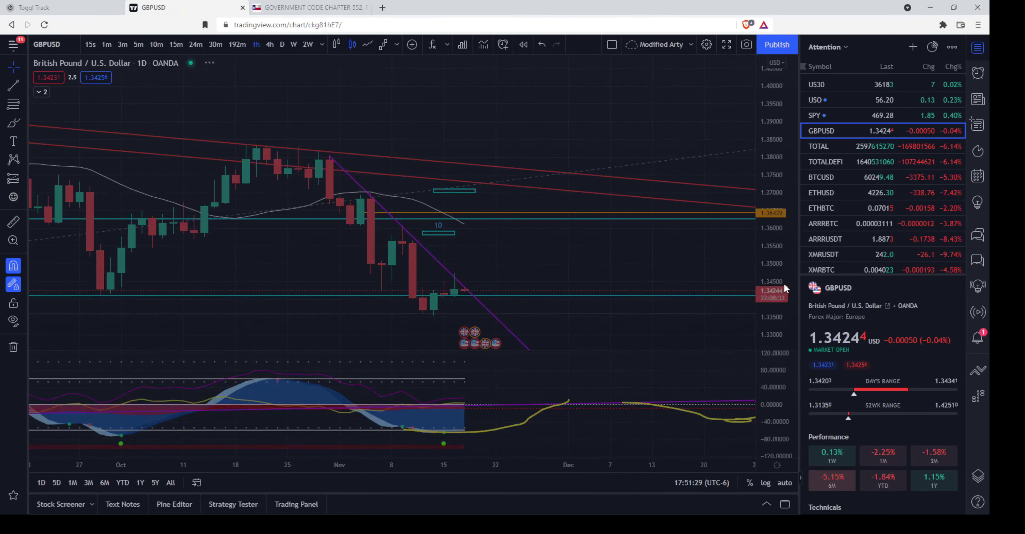
drag(773, 272, 744, 229)
scroll(652, 302, down, 3)
drag(659, 314, 558, 217)
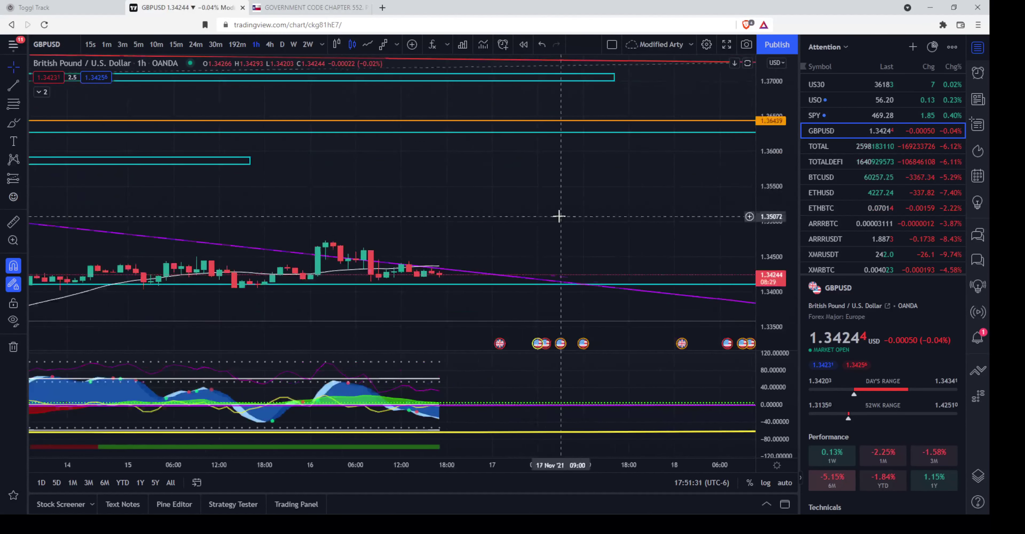
scroll(630, 211, down, 4)
scroll(630, 210, down, 5)
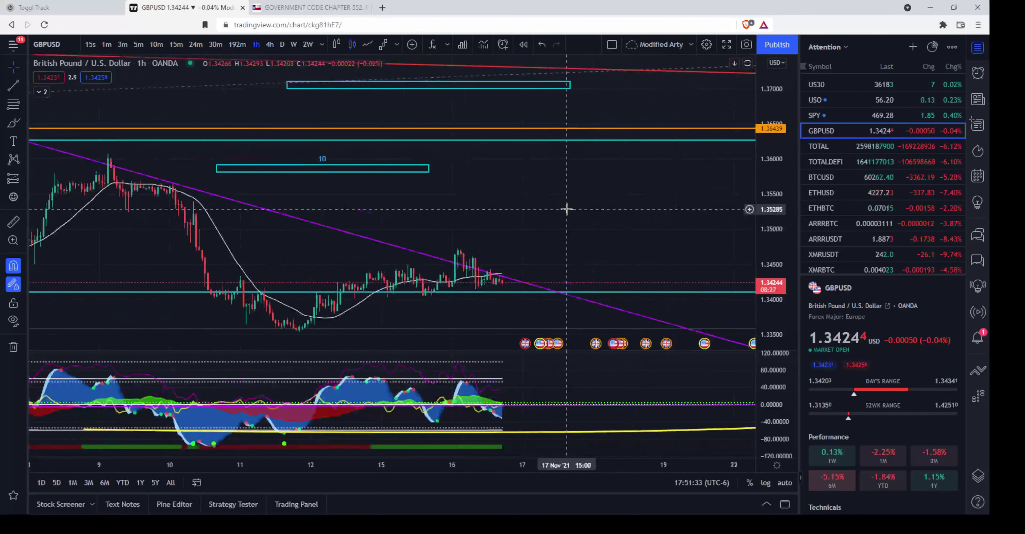
drag(614, 210, 554, 209)
scroll(554, 219, down, 1)
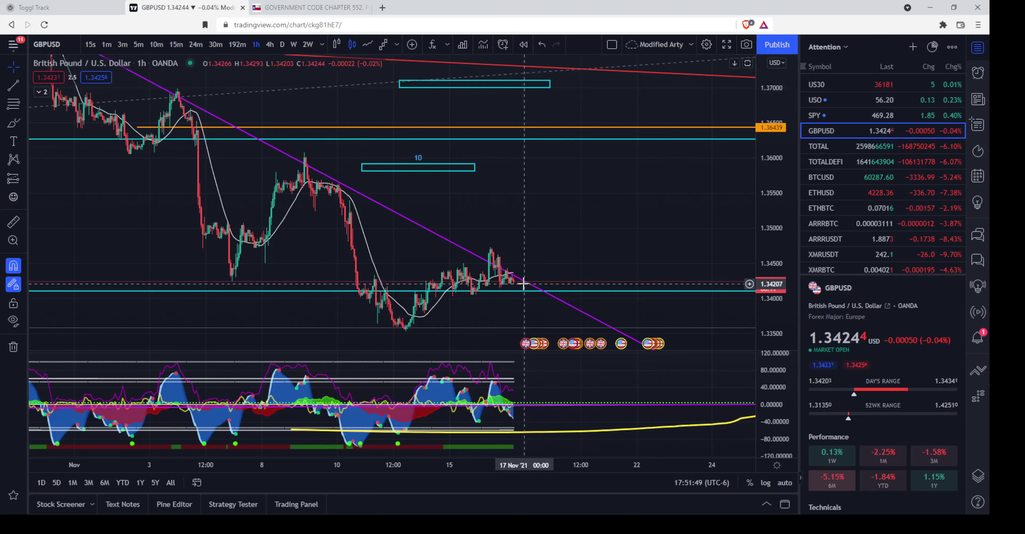
Step: Review the wider hourly price structure since mid-October across the red trendlines, orange level and both cyan target markers
scroll(632, 235, up, 4)
scroll(659, 244, down, 5)
scroll(658, 211, down, 5)
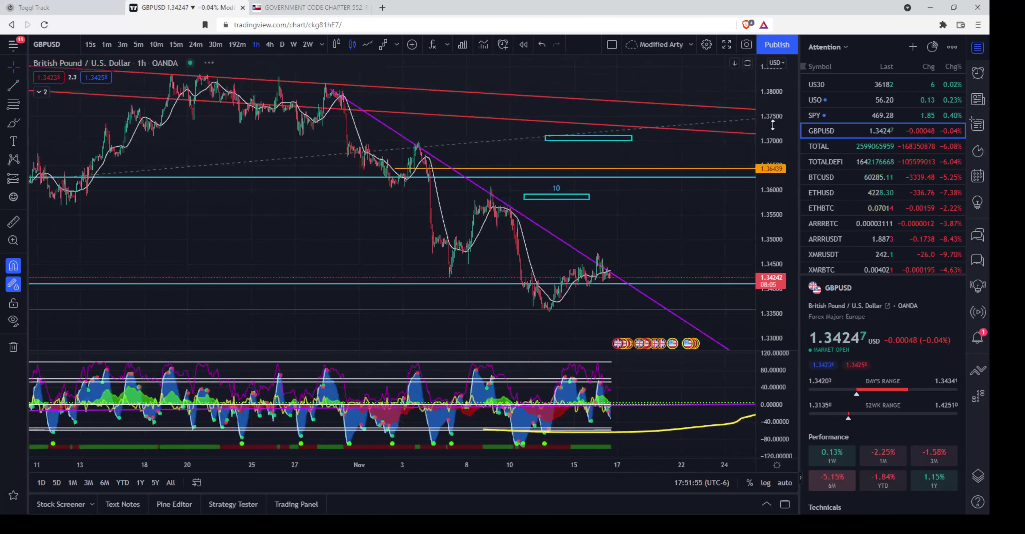
drag(772, 125, 773, 178)
scroll(686, 210, down, 3)
drag(691, 223, 642, 235)
scroll(641, 240, up, 3)
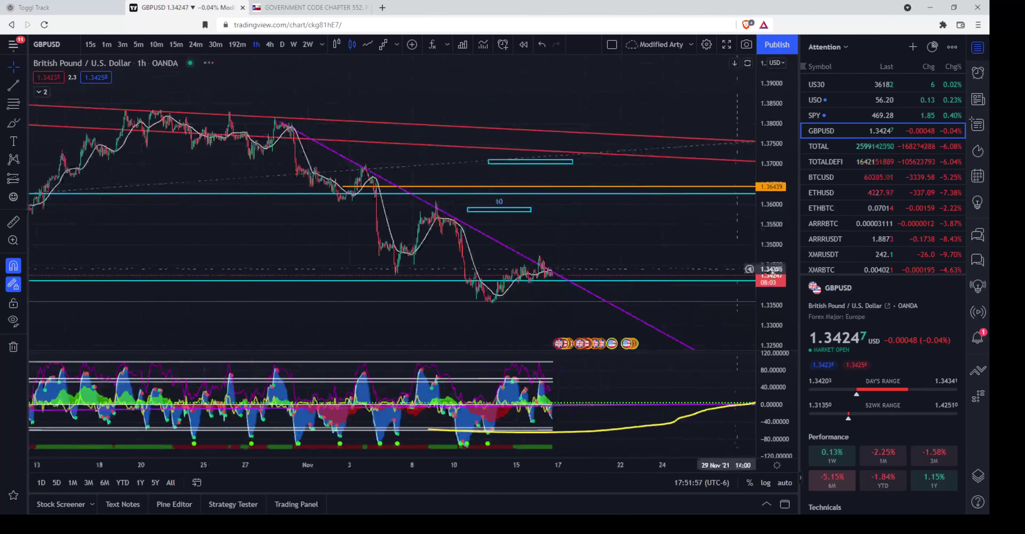
Step: Examine the hourly candles since early November against the moving average, purple trendline and lower cyan level
scroll(636, 231, up, 8)
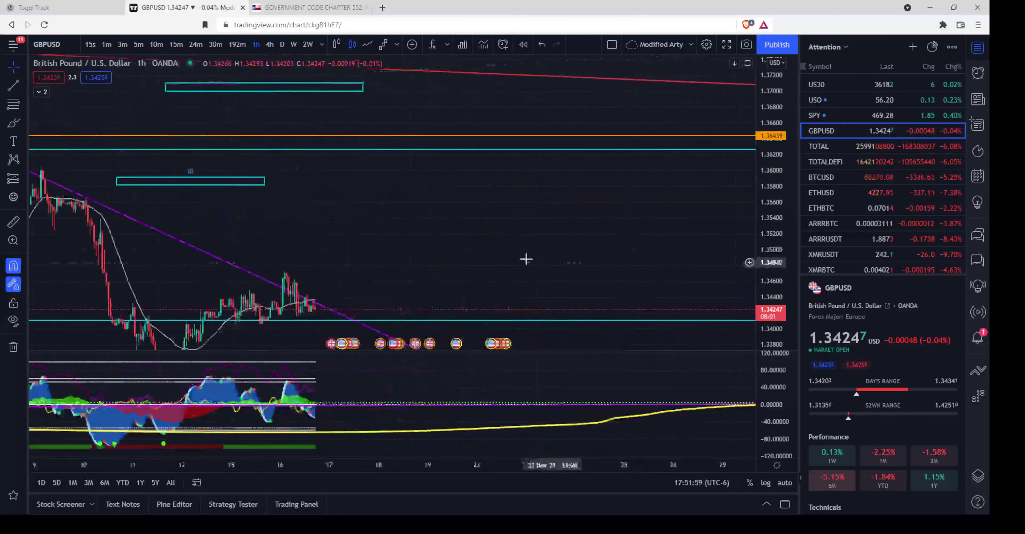
drag(526, 259, 655, 256)
drag(769, 267, 769, 218)
drag(625, 237, 737, 162)
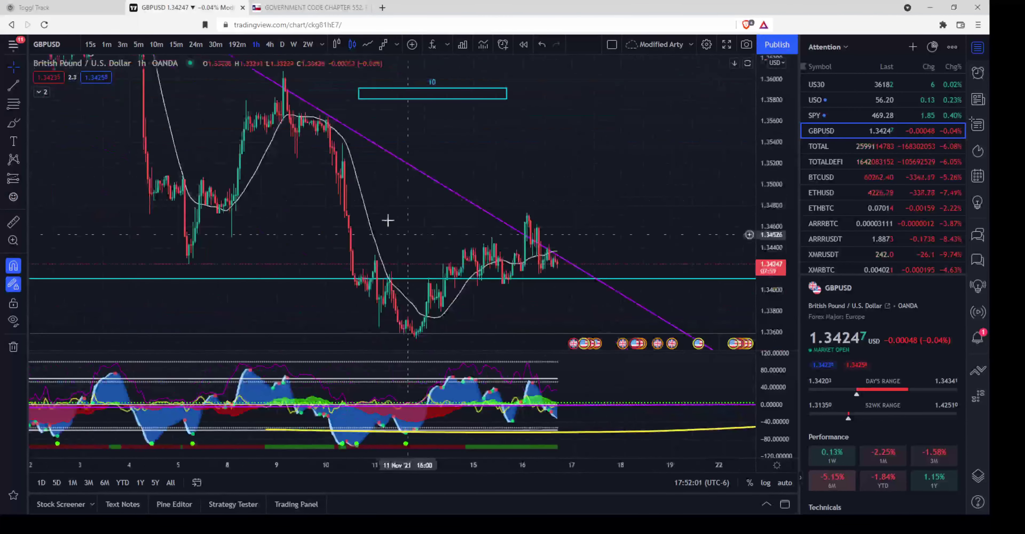
scroll(387, 221, left, 1)
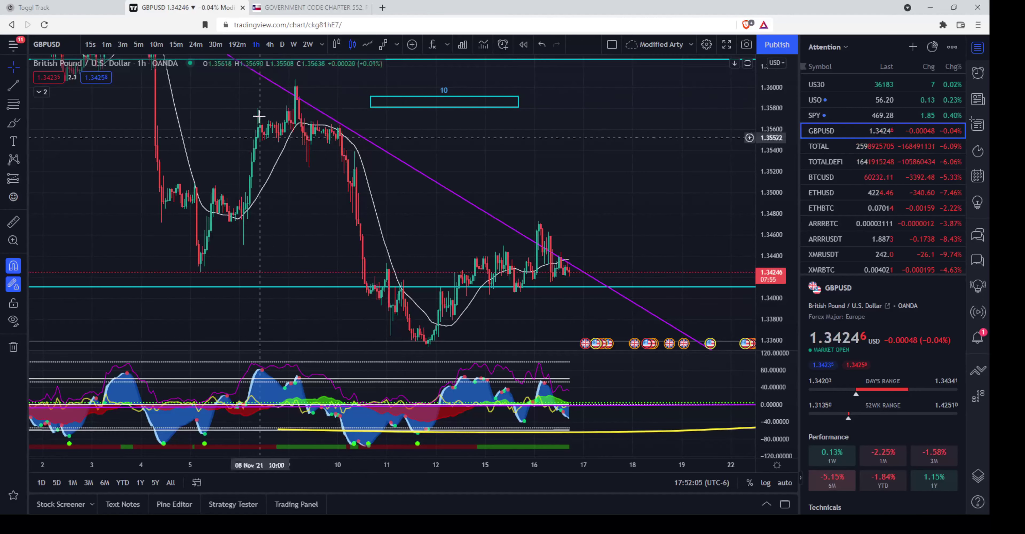
Step: Switch to the daily chart and review price since August against the red trendlines, cyan range and target markers
click(284, 44)
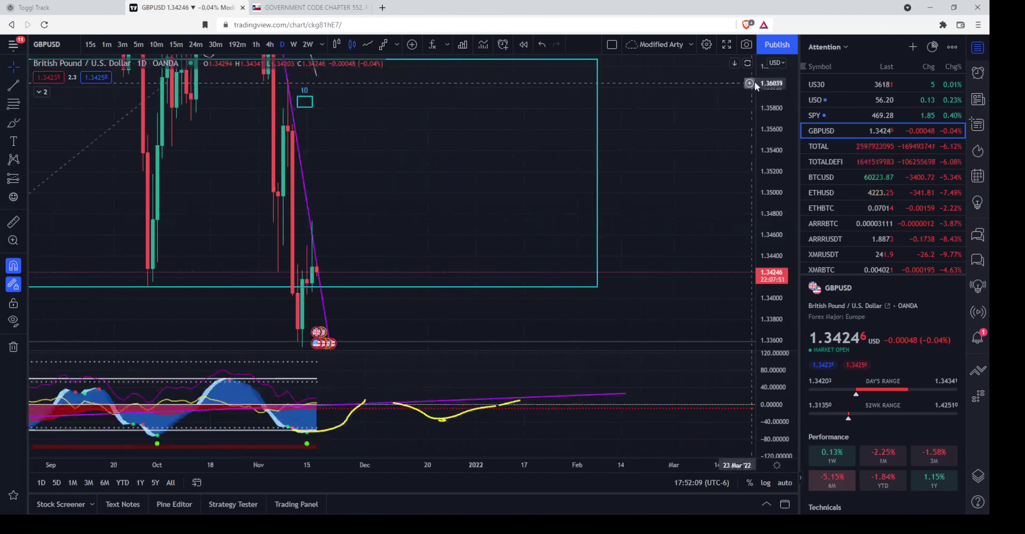
drag(764, 88, 767, 276)
drag(464, 208, 656, 250)
scroll(624, 253, up, 8)
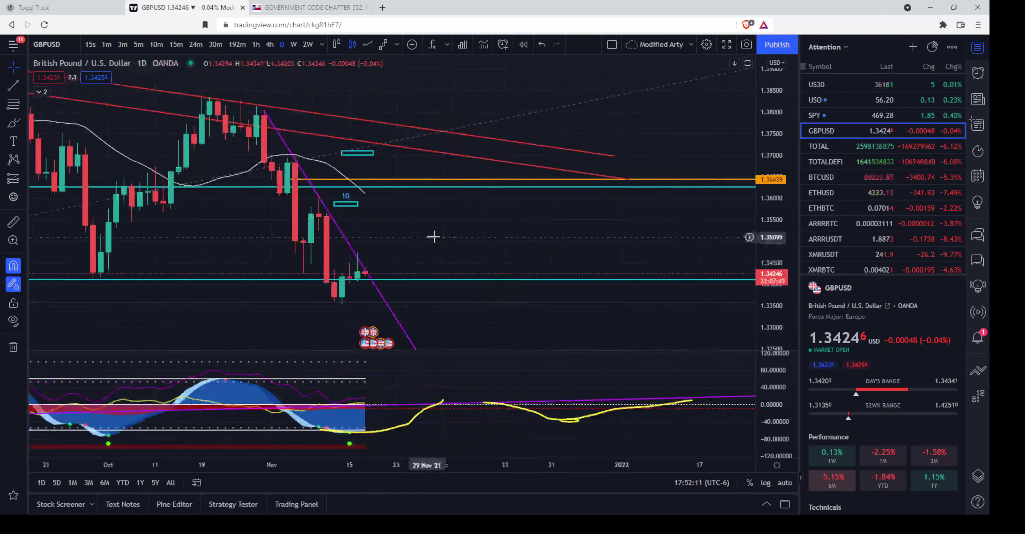
drag(421, 242, 631, 236)
scroll(315, 316, down, 3)
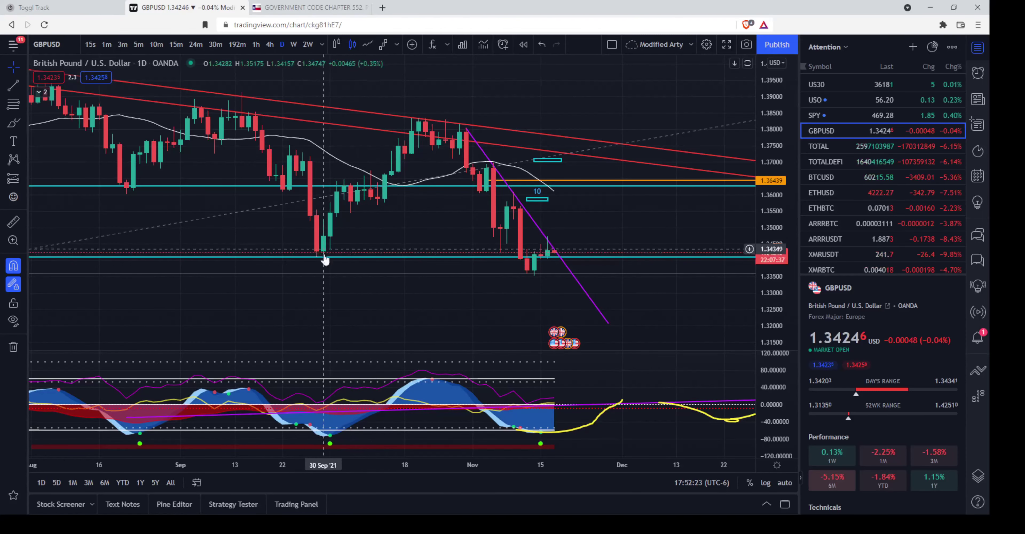
Step: Review the wider daily structure back to late 2020, including the full cyan range box and descending red trendlines
drag(421, 232, 430, 256)
scroll(426, 256, up, 5)
drag(495, 242, 571, 241)
scroll(572, 244, down, 11)
scroll(570, 251, down, 3)
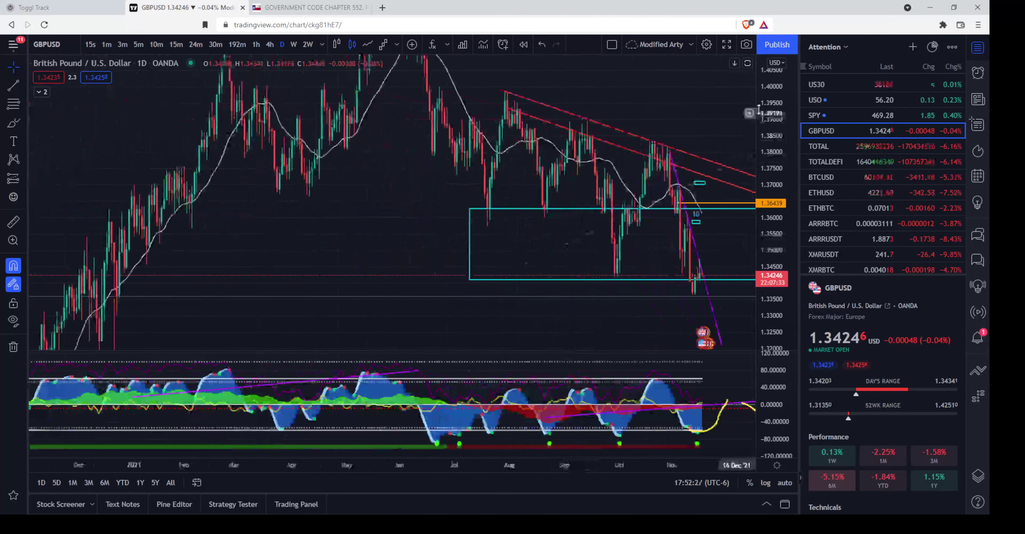
drag(769, 113, 770, 155)
drag(672, 128, 561, 149)
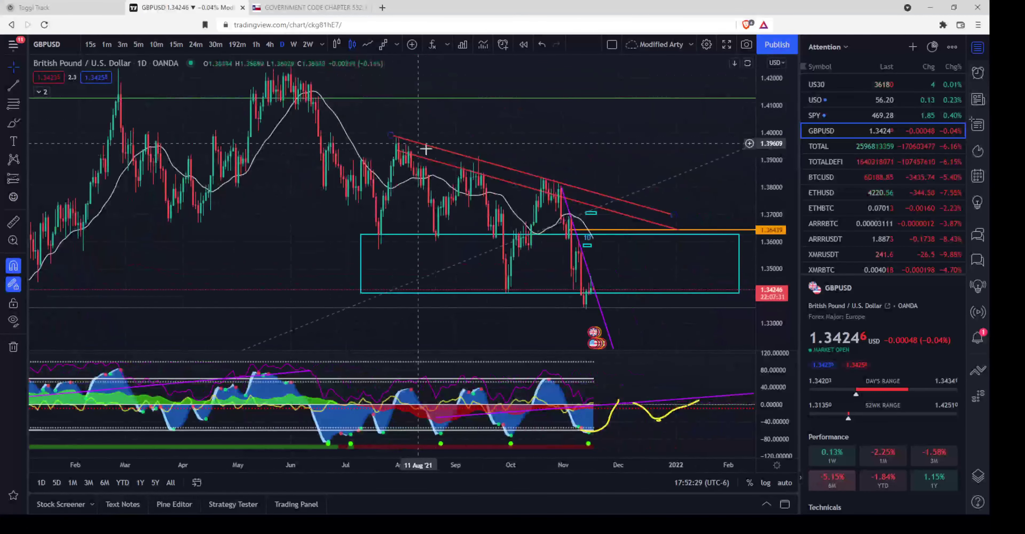
Step: Inspect the October and November daily candles up close against the orange level, cyan box and both target markers
scroll(537, 199, up, 5)
scroll(558, 281, up, 2)
drag(558, 281, 665, 269)
scroll(649, 273, up, 3)
drag(772, 261, 772, 218)
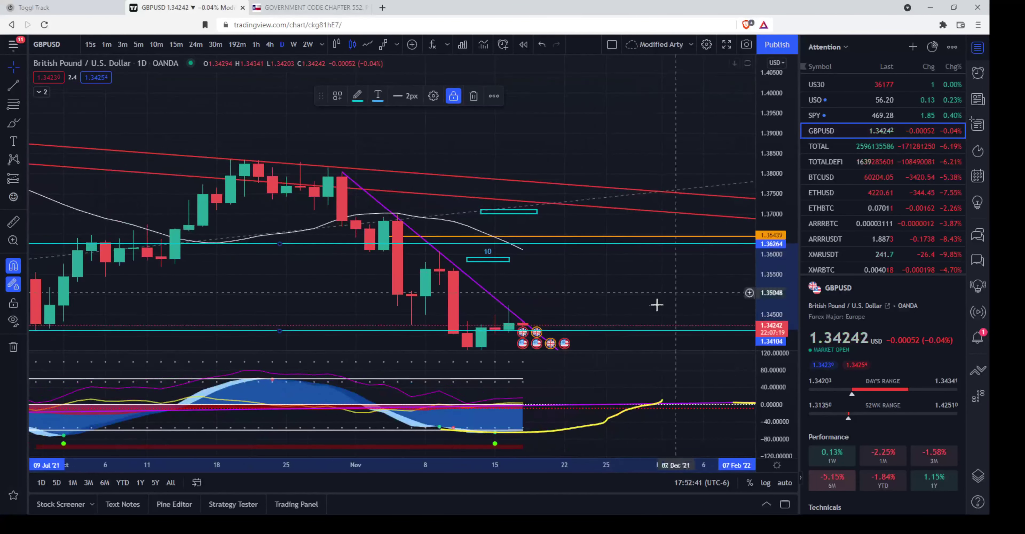
drag(659, 295, 675, 275)
Step: Compare the 30 September low at the cyan box's lower edge with the current daily price and oscillator
scroll(676, 275, down, 5)
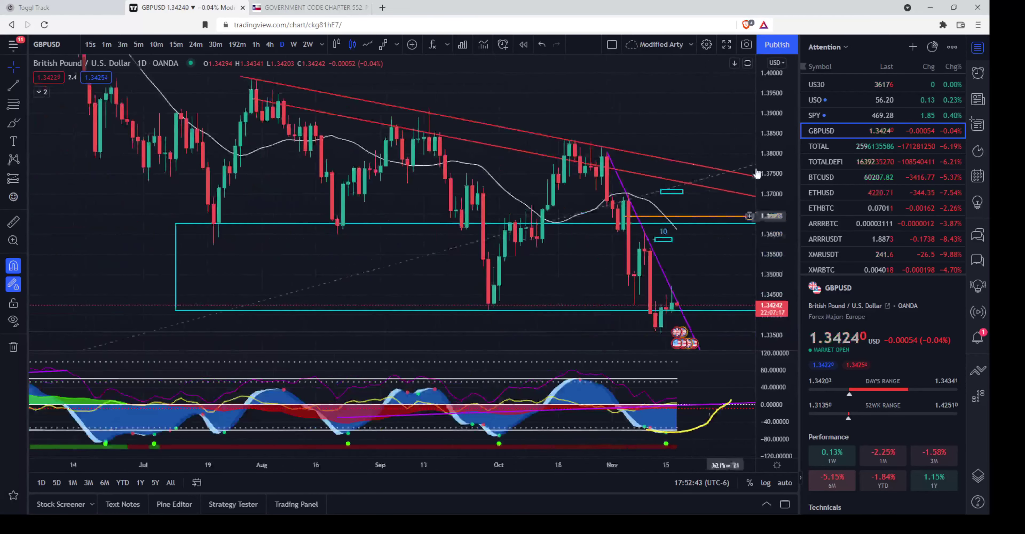
scroll(665, 263, down, 3)
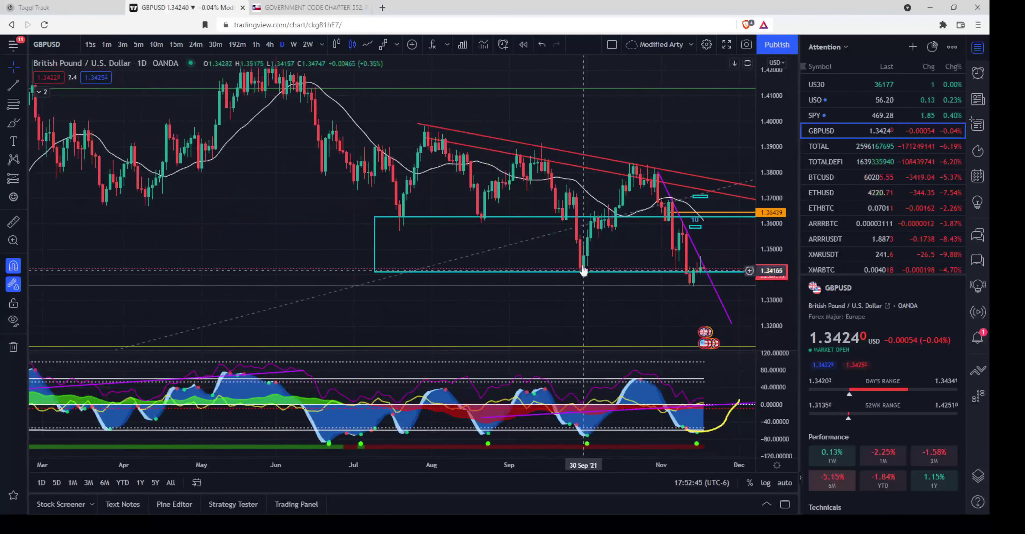
drag(583, 269, 543, 304)
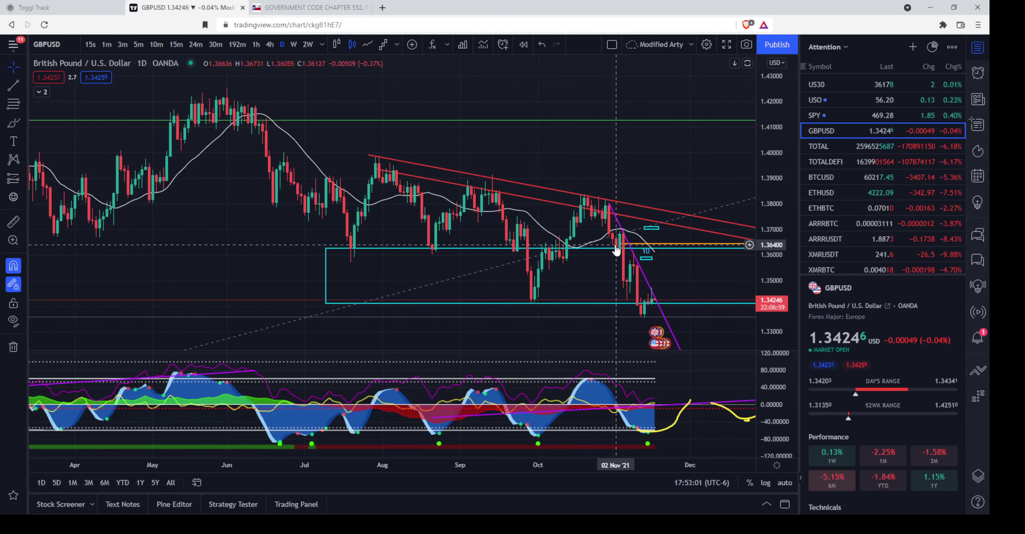
drag(677, 276, 596, 259)
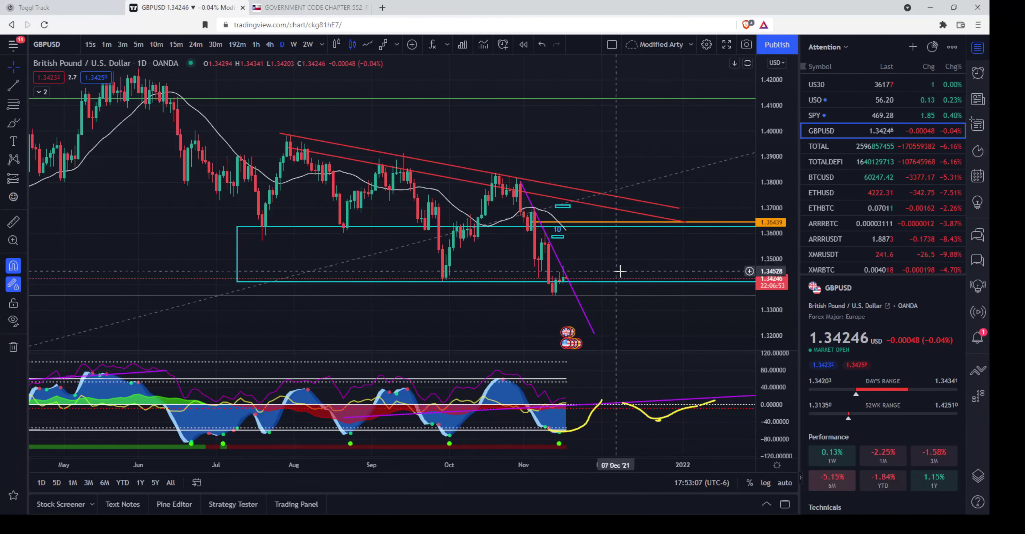
Step: Examine the daily price within the cyan box since July alongside the purple trendline and the projected yellow oscillator path
scroll(619, 272, up, 4)
click(585, 269)
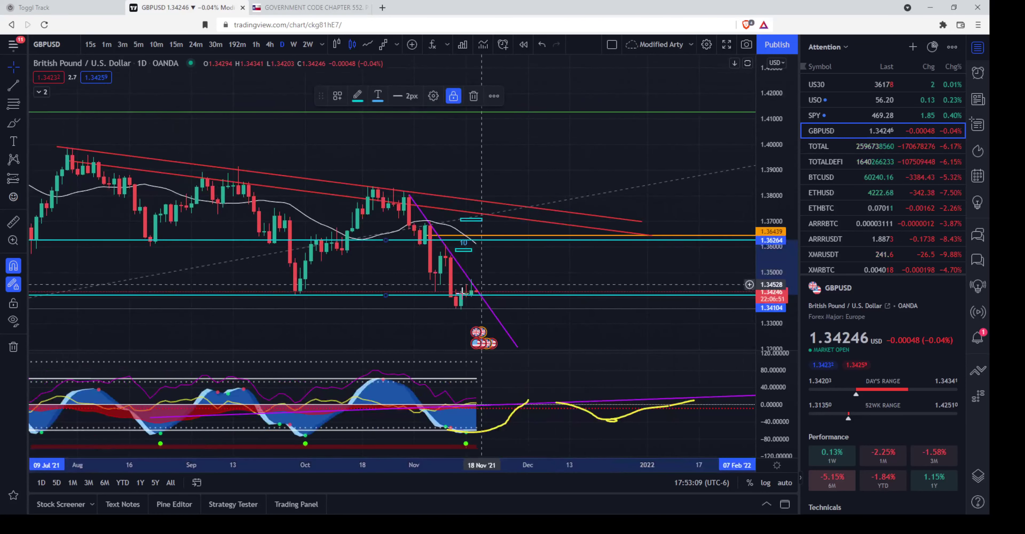
drag(547, 253, 567, 241)
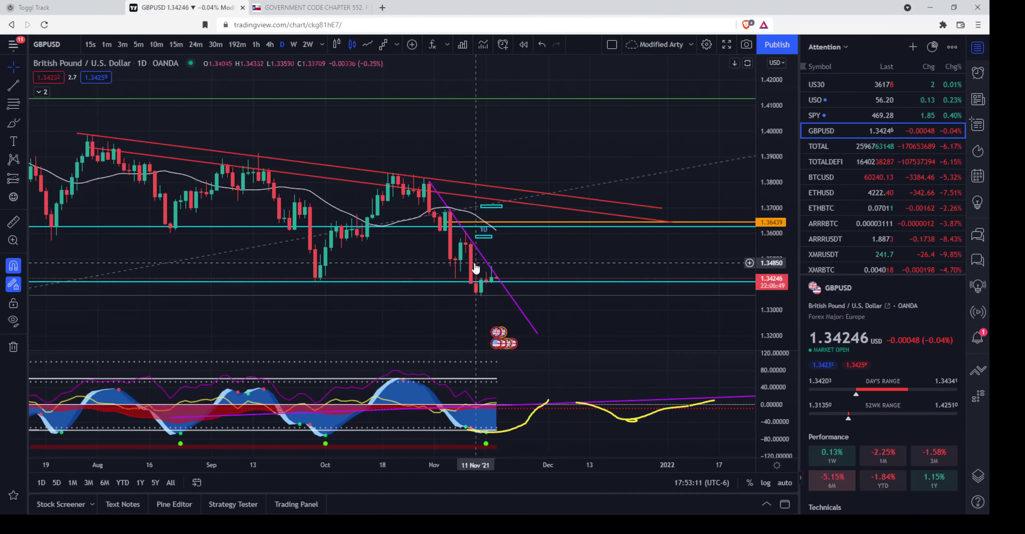
scroll(695, 185, down, 3)
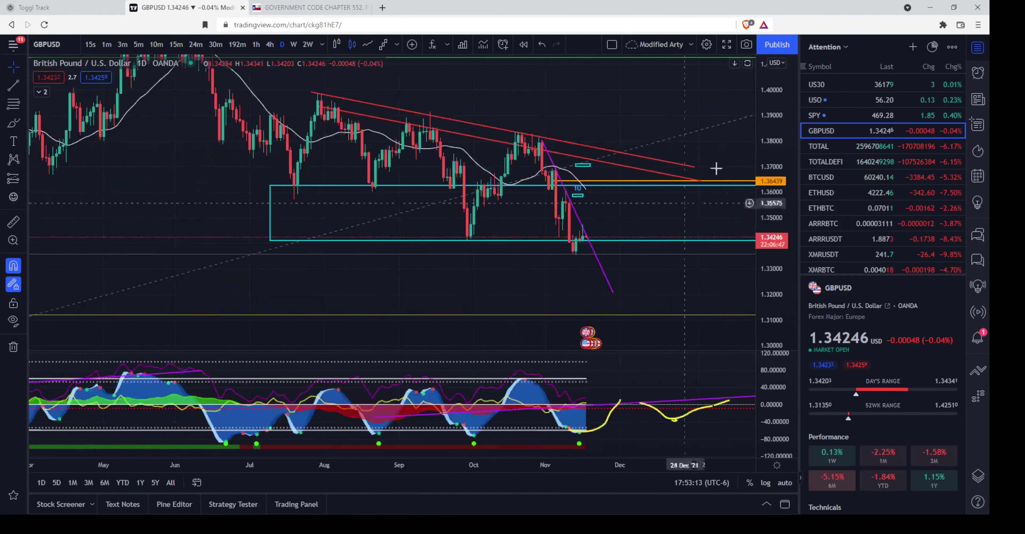
scroll(590, 267, down, 4)
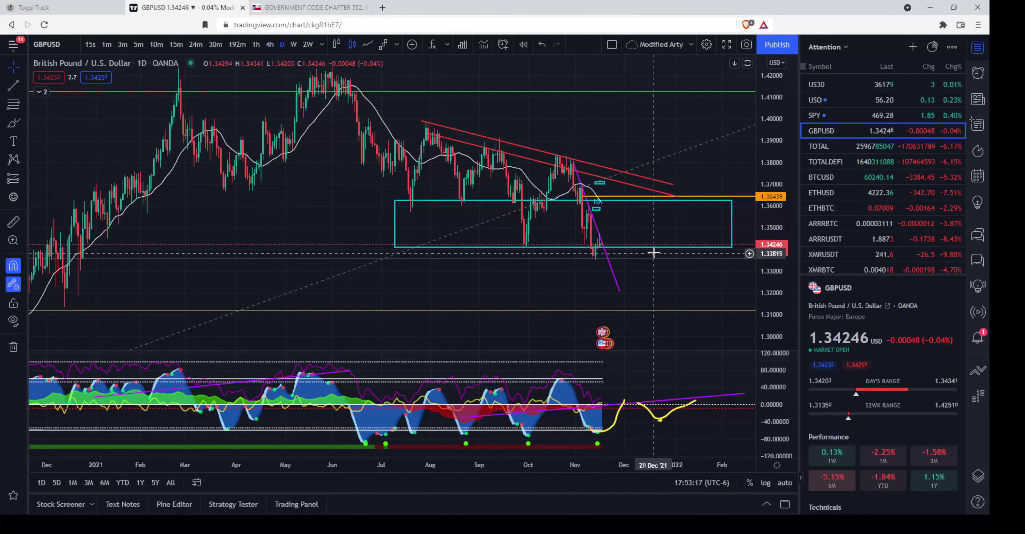
drag(653, 252, 605, 250)
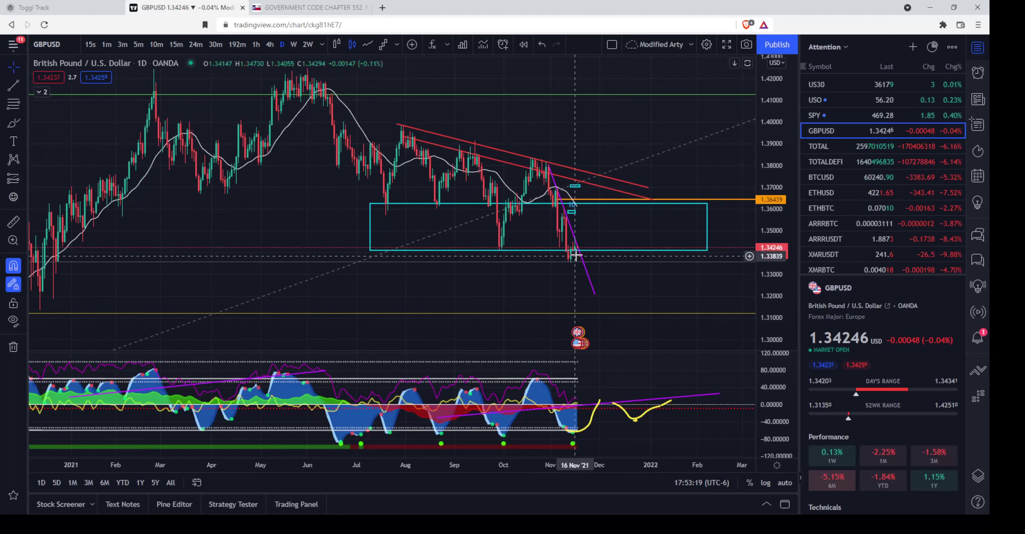
scroll(592, 241, up, 2)
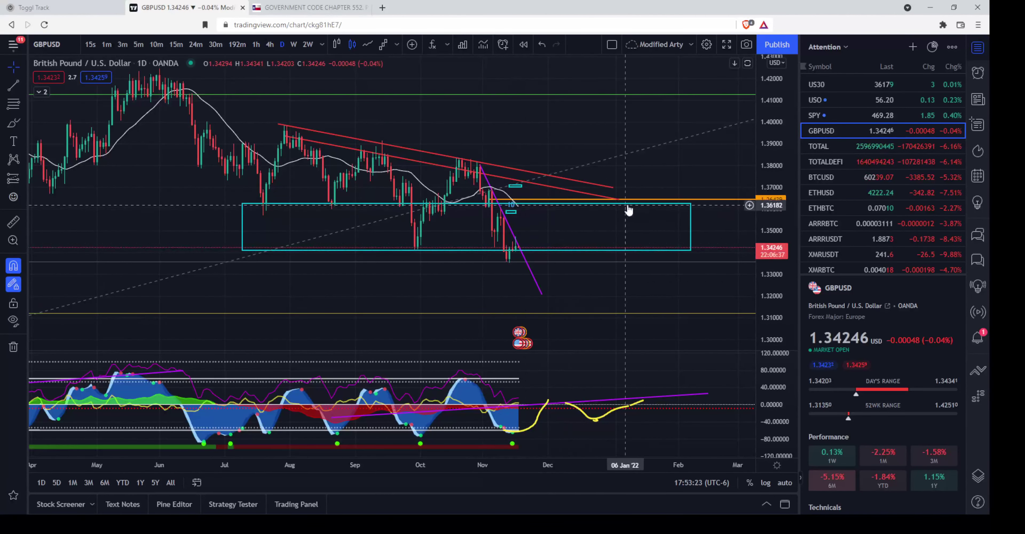
scroll(565, 233, up, 4)
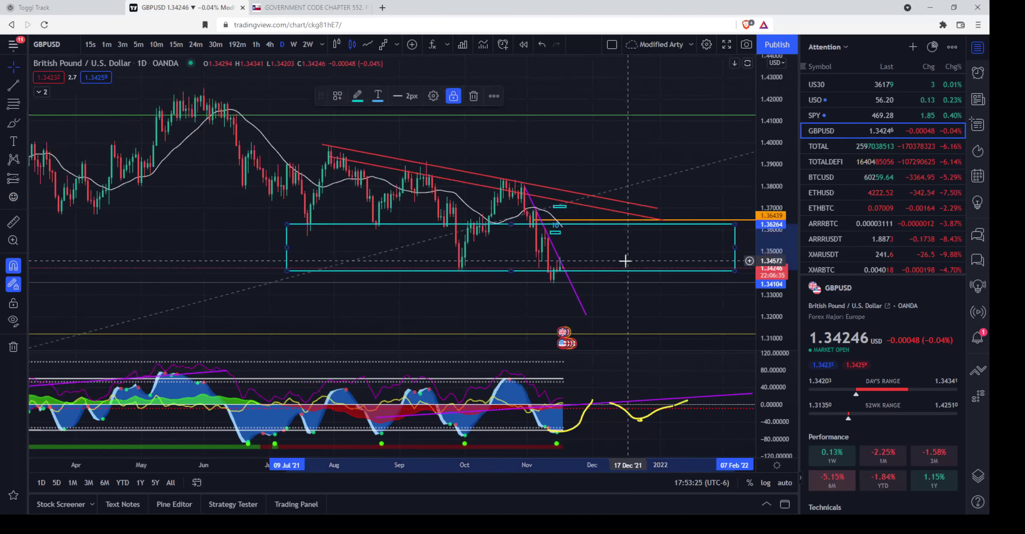
Step: Inspect the November daily candles around the purple downtrend line and the lower edge of the cyan box
drag(573, 257, 687, 267)
drag(768, 252, 768, 207)
scroll(682, 247, up, 5)
drag(613, 221, 604, 172)
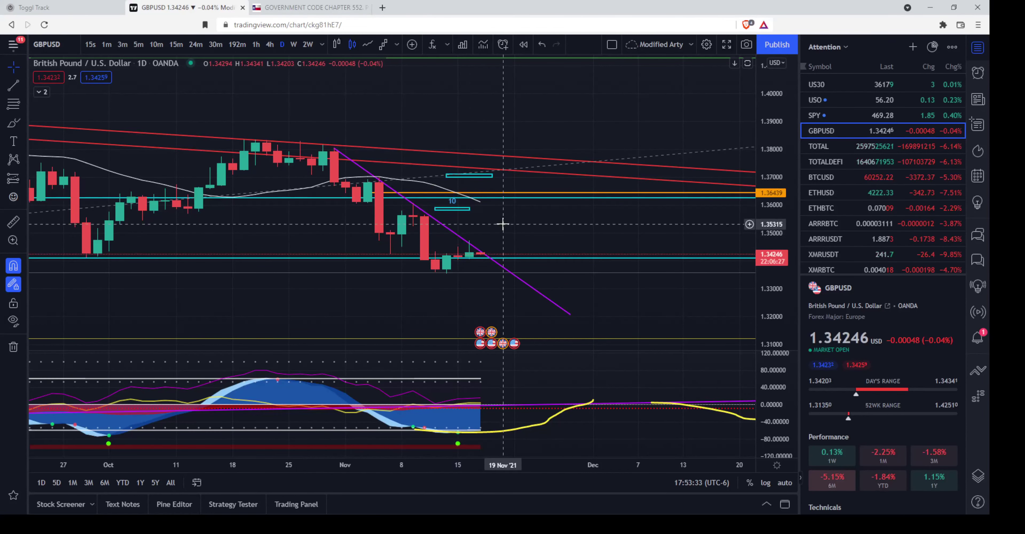
mouse_move(477, 229)
mouse_down()
mouse_move(558, 238)
mouse_move(529, 241)
mouse_up()
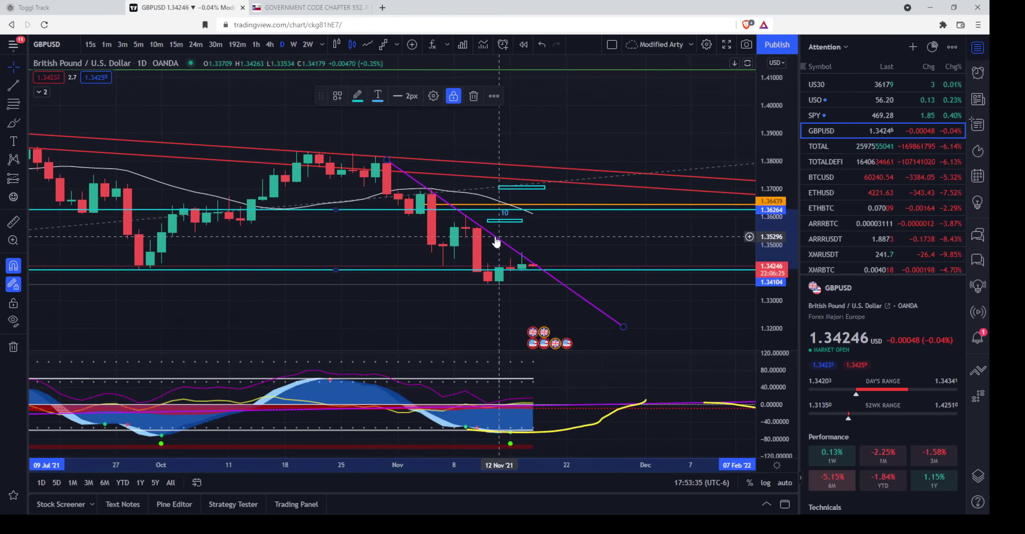
scroll(570, 244, up, 3)
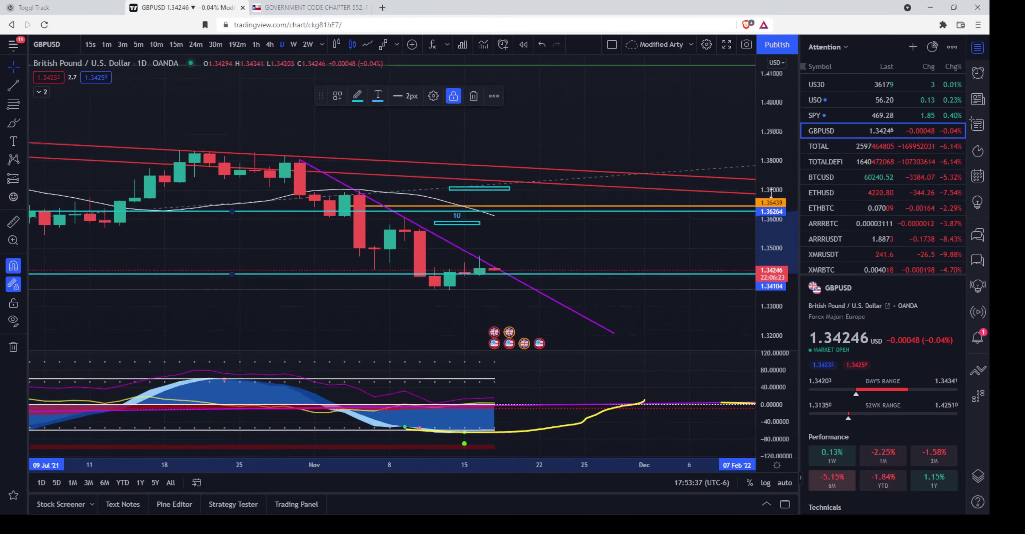
Step: Examine the latest daily candles at larger scale against the purple trendline and the target marker labelled 10
drag(771, 194, 771, 119)
mouse_move(545, 275)
mouse_down()
mouse_move(560, 226)
mouse_move(676, 240)
mouse_move(647, 238)
mouse_up()
scroll(542, 229, up, 4)
scroll(675, 239, down, 4)
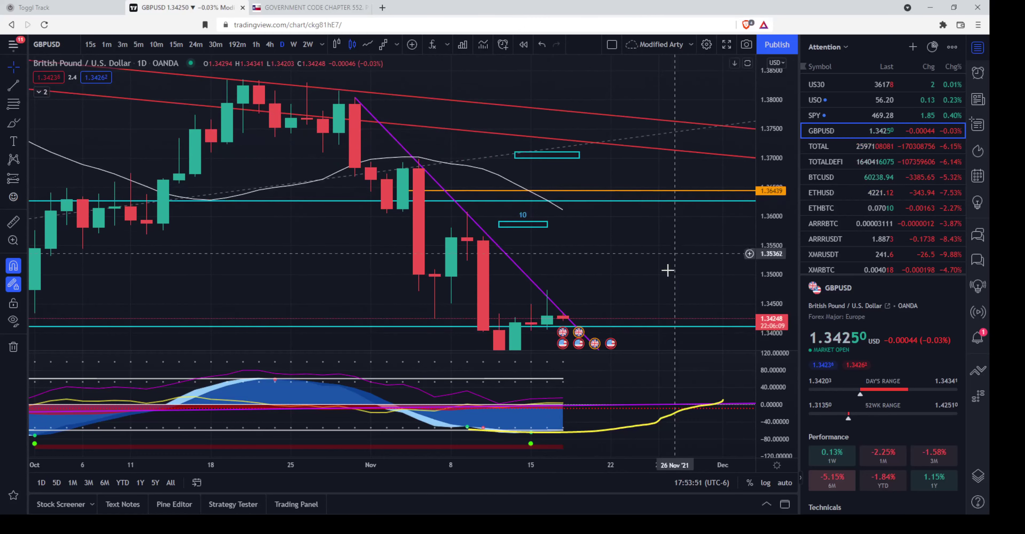
scroll(659, 266, up, 4)
scroll(646, 277, up, 3)
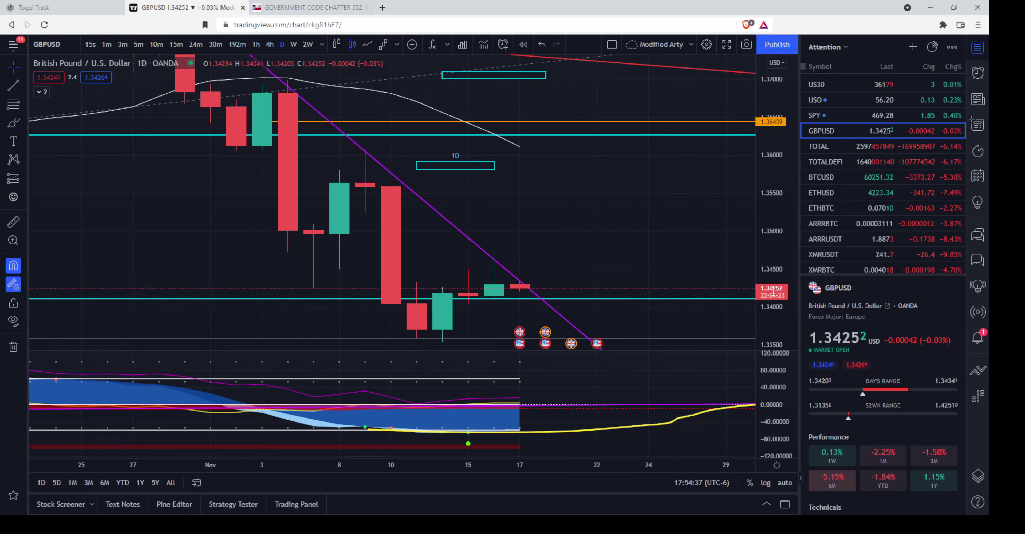
scroll(693, 299, up, 5)
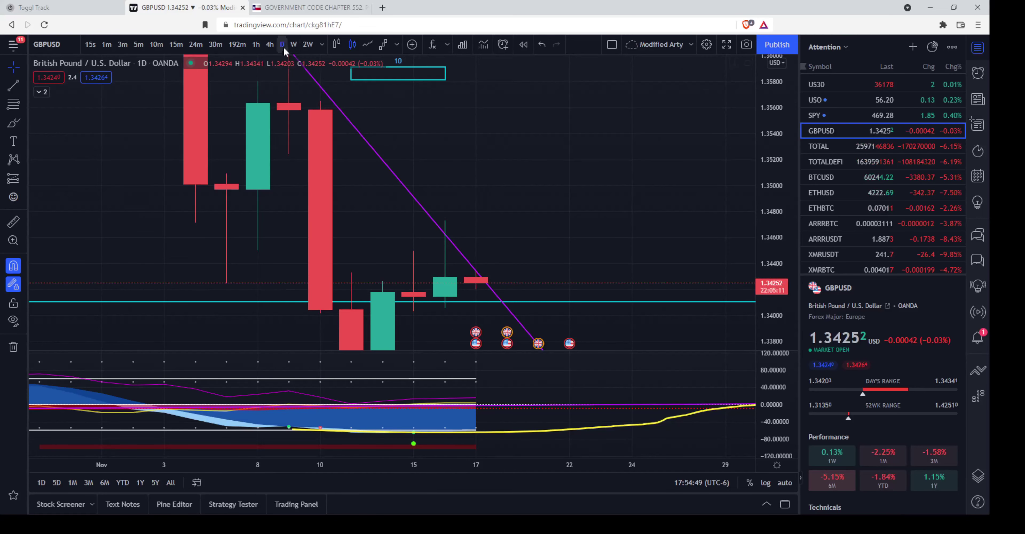
Step: Switch to the 4-hour chart and inspect the mid-November candles against the moving average and purple trendline
click(270, 44)
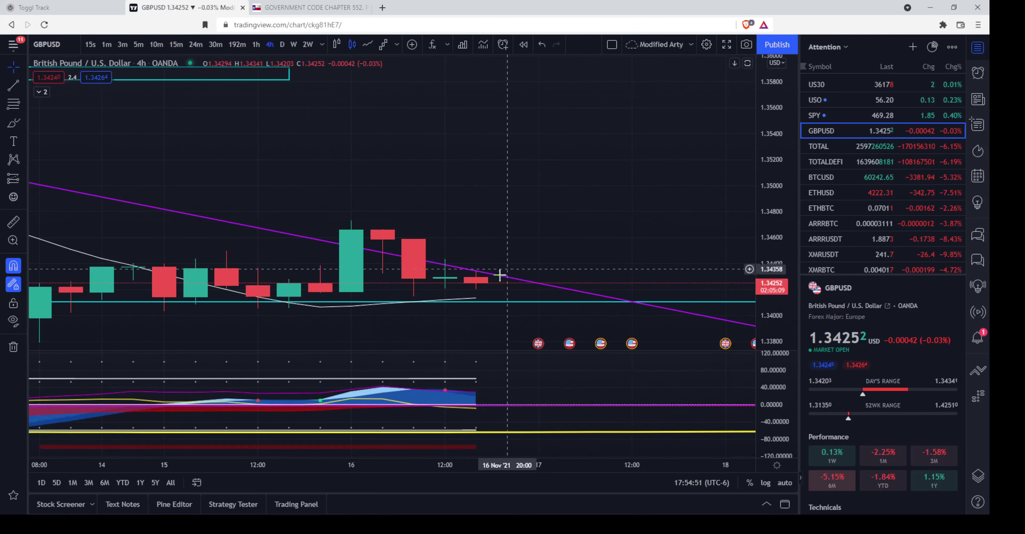
scroll(556, 217, down, 3)
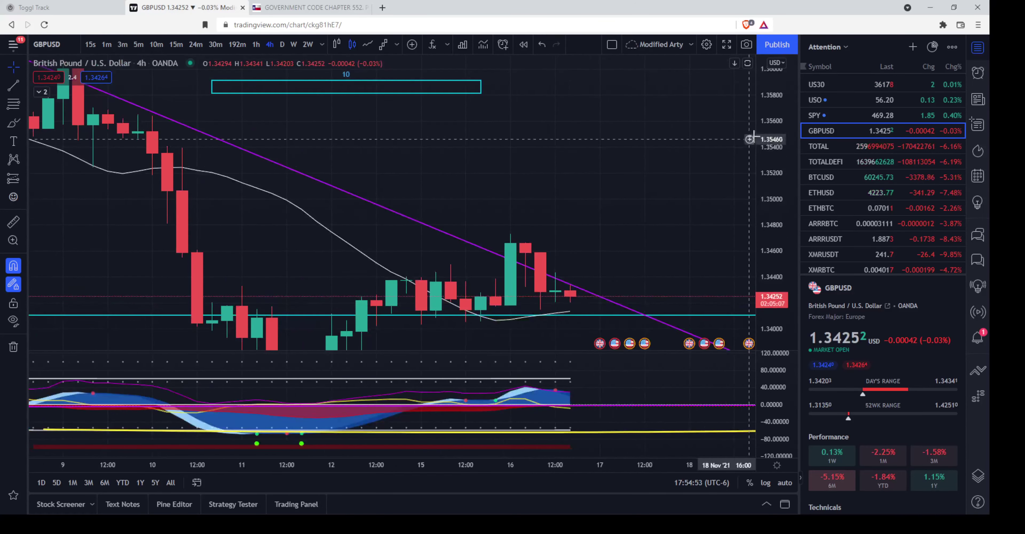
drag(766, 134, 735, 244)
drag(570, 221, 538, 251)
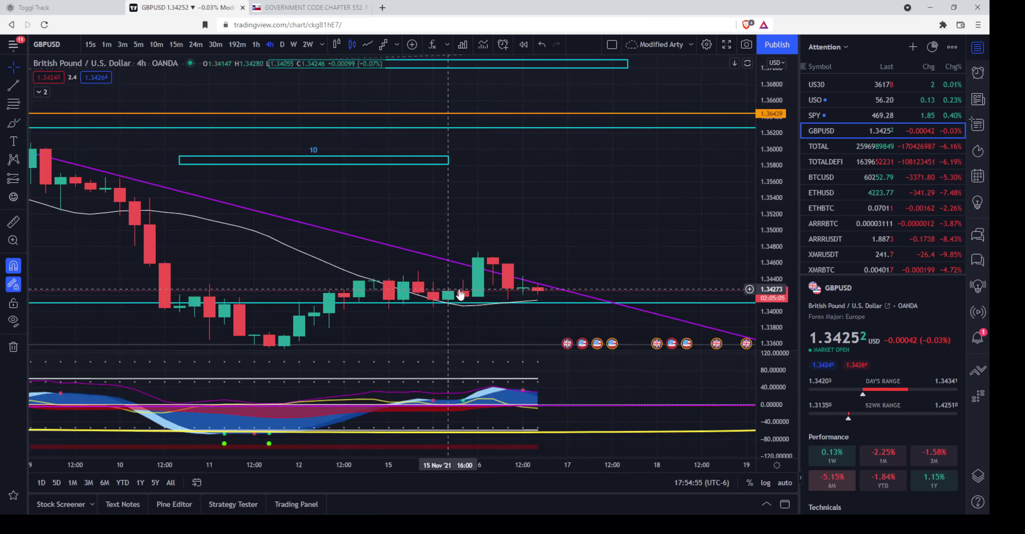
Step: Switch to the 1-hour chart and examine price since 9 November against the purple trendline and oscillator
click(256, 44)
scroll(646, 236, down, 4)
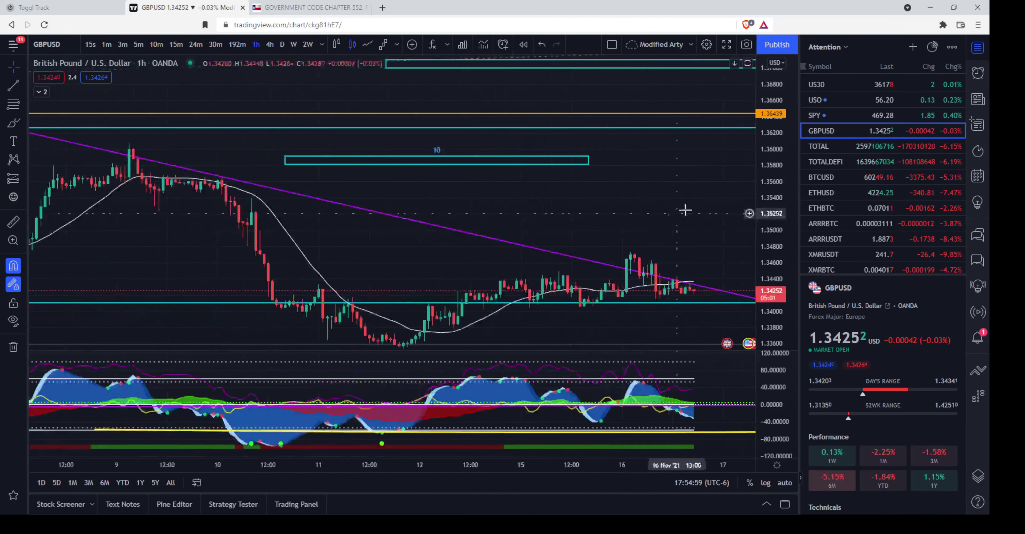
drag(685, 209, 549, 198)
Step: Compare the latest price with the purple trendline and oscillator signals across the daily, 4-hour and 1-hour charts
click(282, 44)
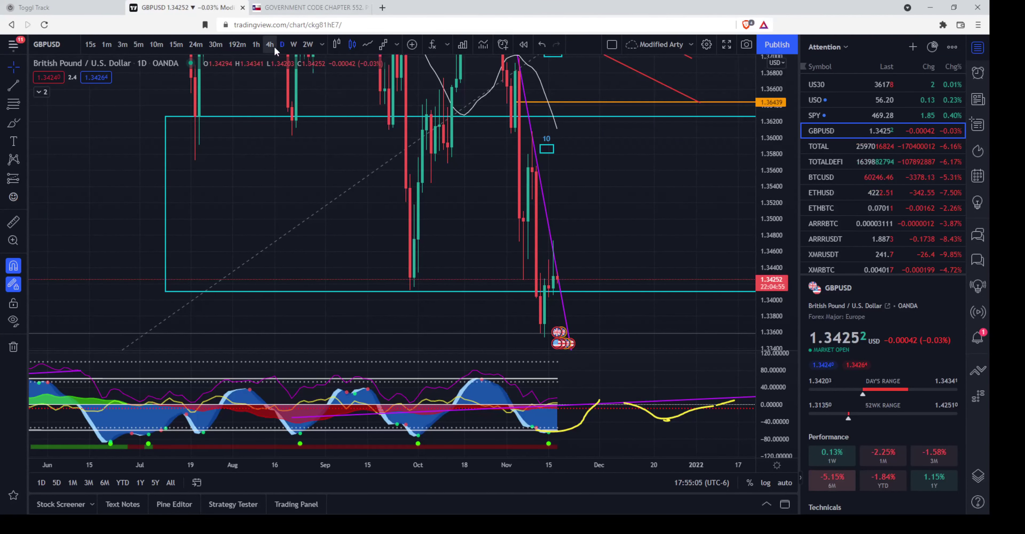
scroll(560, 246, up, 3)
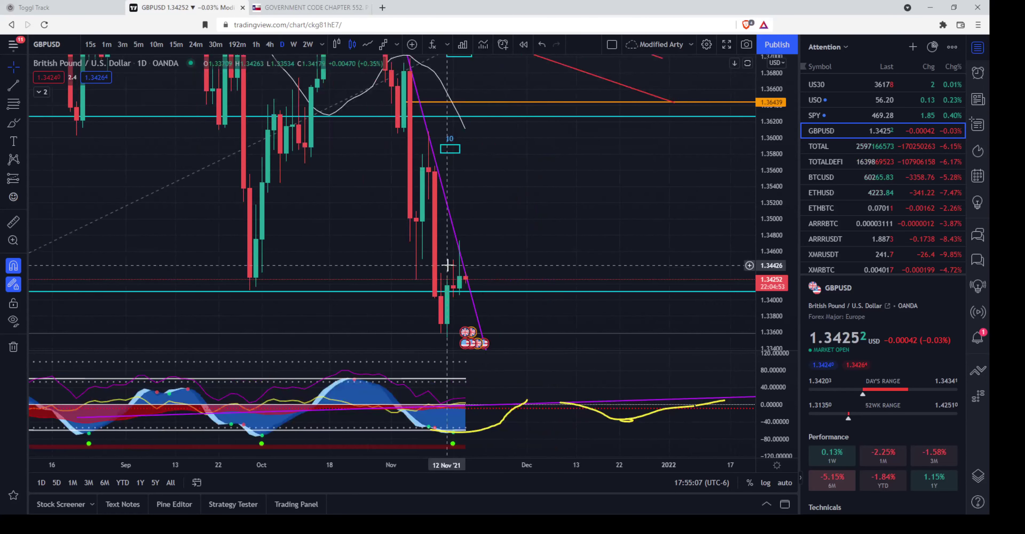
click(269, 44)
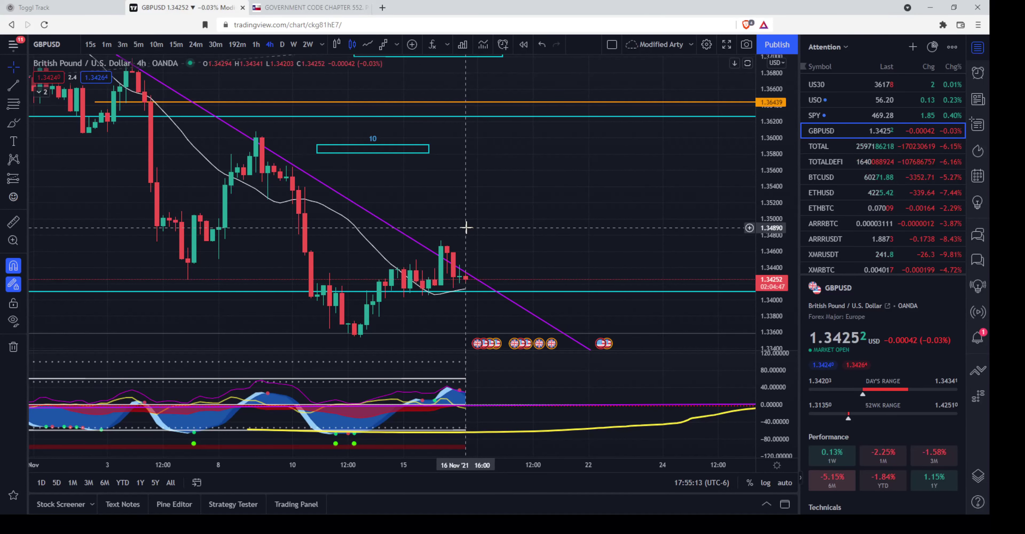
drag(467, 227, 540, 215)
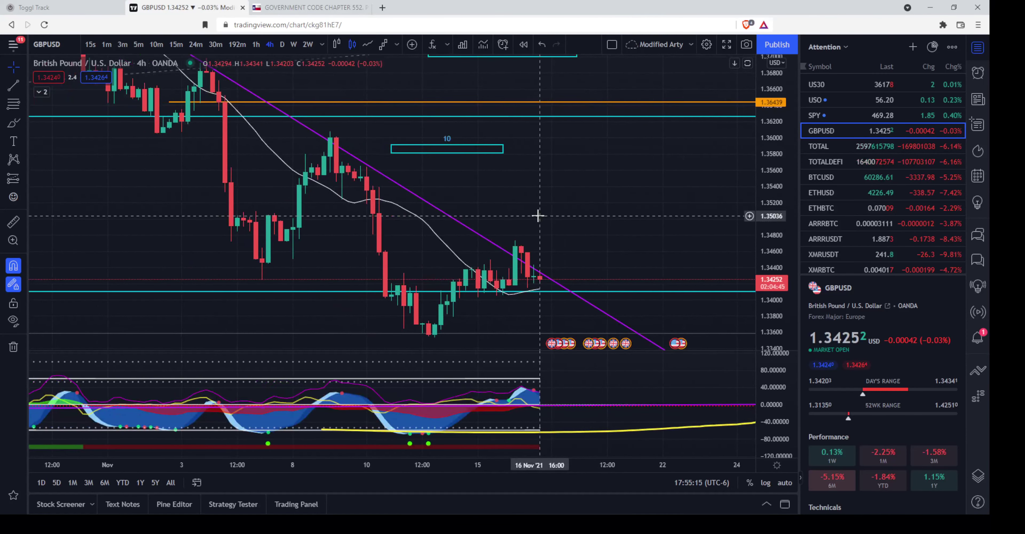
click(256, 44)
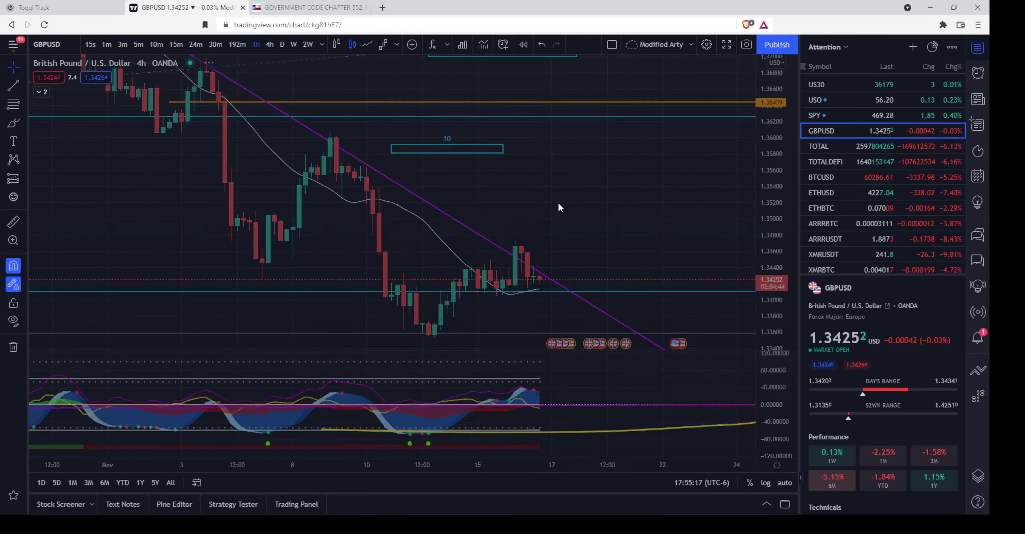
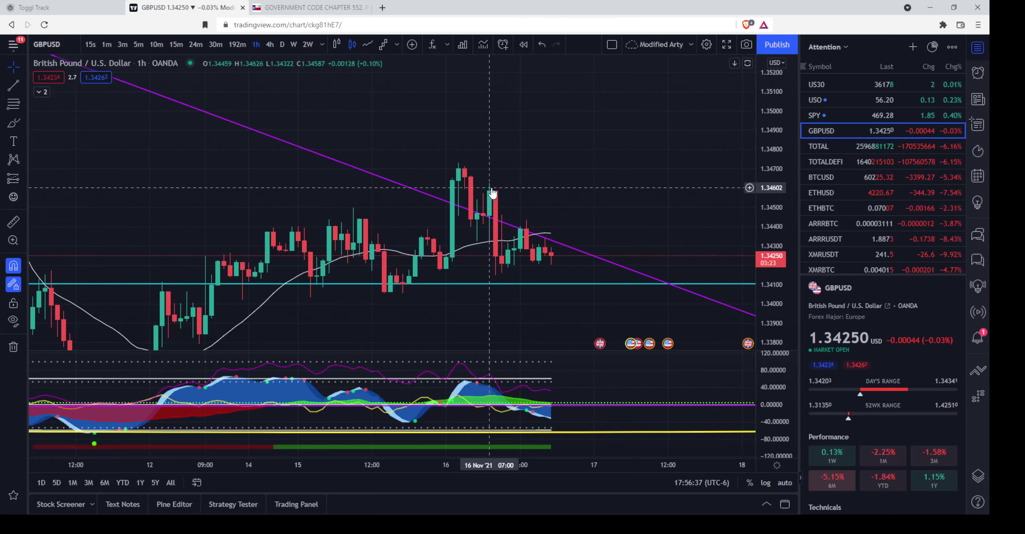
Step: Examine the 16 November hourly candles against the purple trendline, moving average and cyan support line
scroll(552, 224, down, 2)
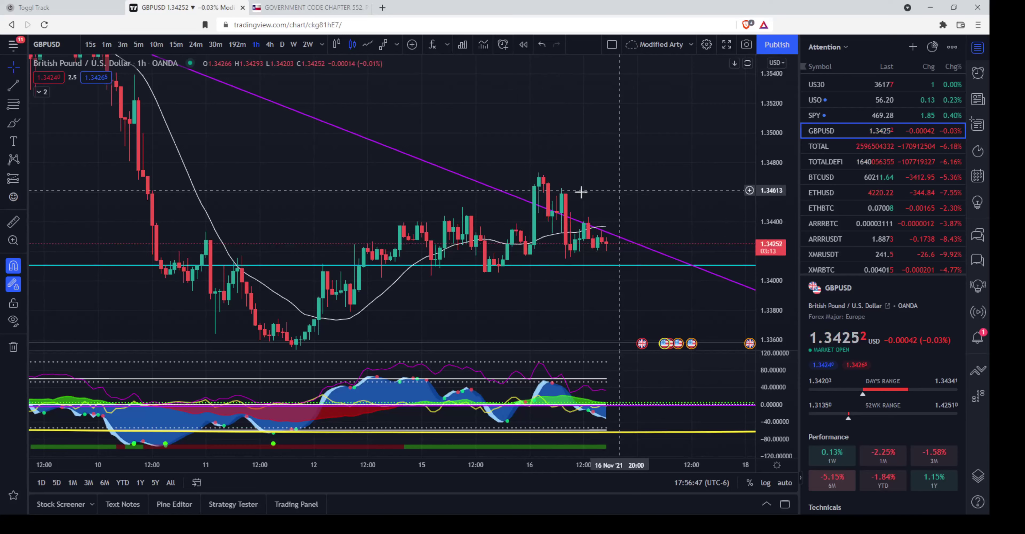
scroll(581, 192, up, 4)
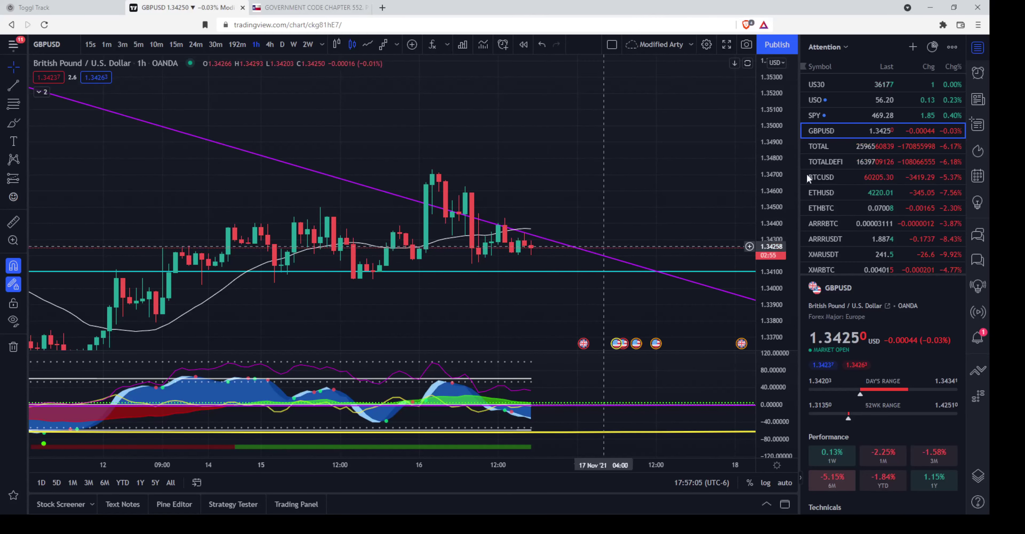
drag(766, 109, 766, 269)
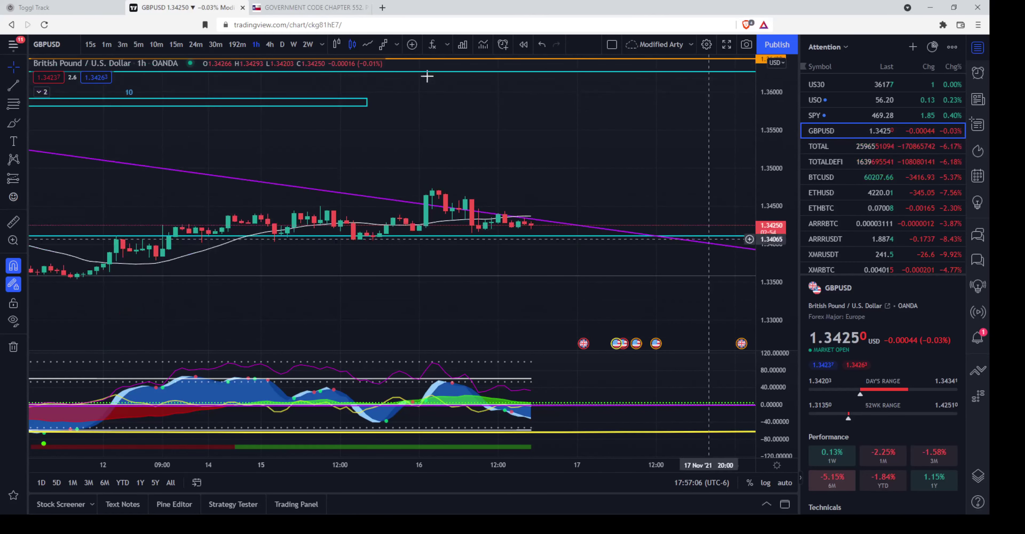
Step: Switch to the daily chart and view price since December 2020 against the red trendlines and cyan range
click(283, 44)
scroll(608, 172, down, 1)
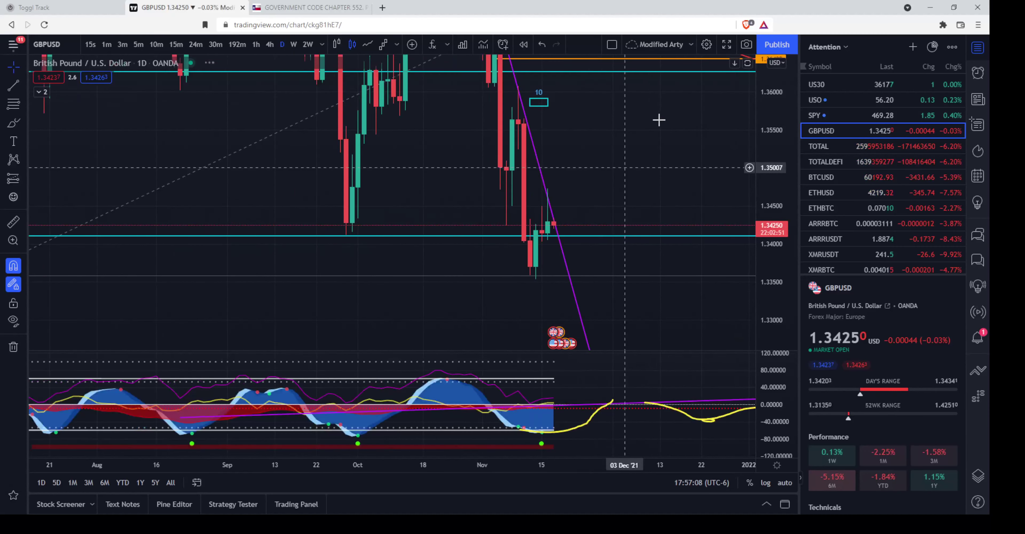
drag(772, 96, 767, 239)
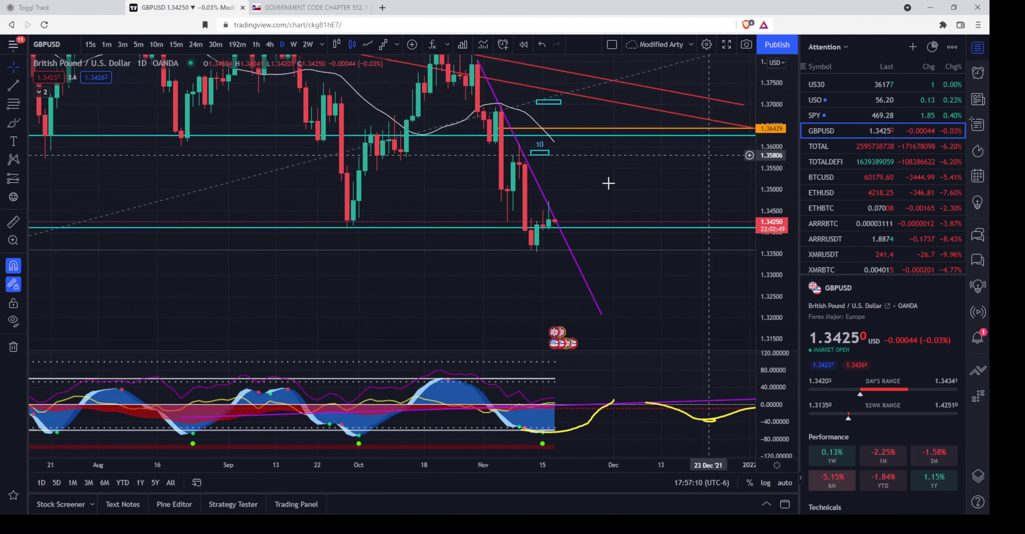
click(611, 229)
drag(766, 140, 767, 250)
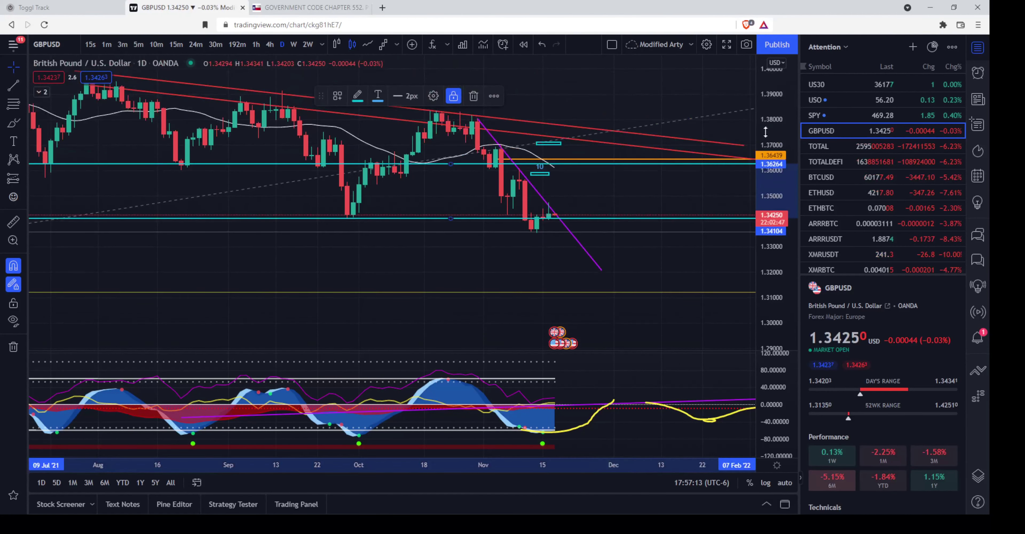
drag(767, 210, 767, 284)
click(628, 189)
scroll(630, 191, down, 1)
scroll(663, 203, down, 5)
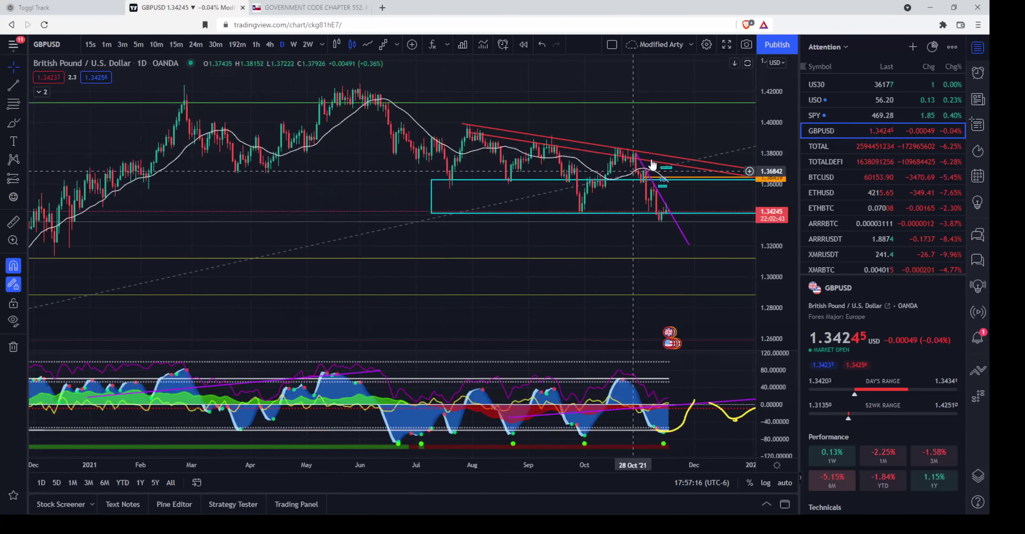
Step: Inspect the daily candles since mid-October against the purple trendline and the cyan target boxes at larger scale
scroll(722, 231, up, 5)
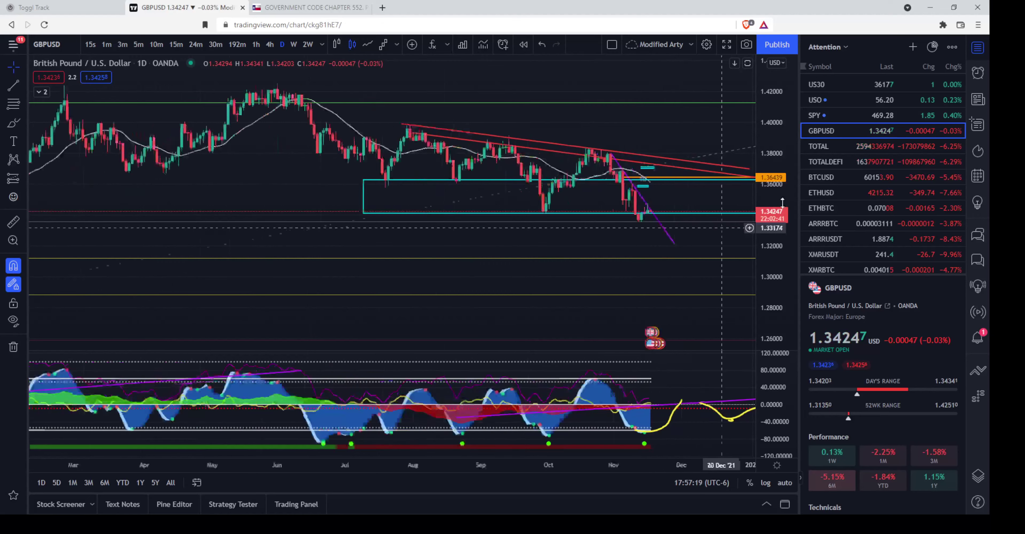
scroll(652, 195, up, 5)
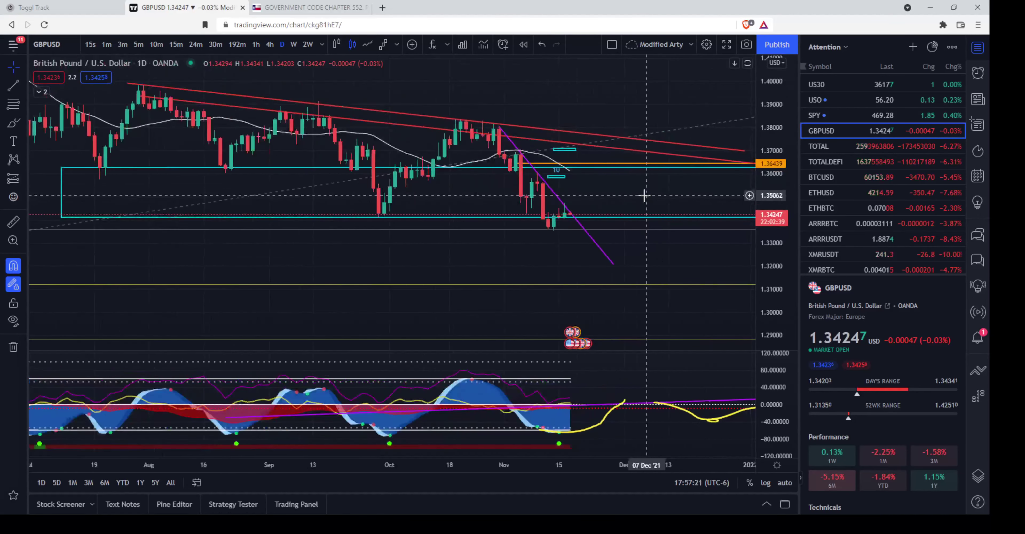
drag(671, 230, 679, 232)
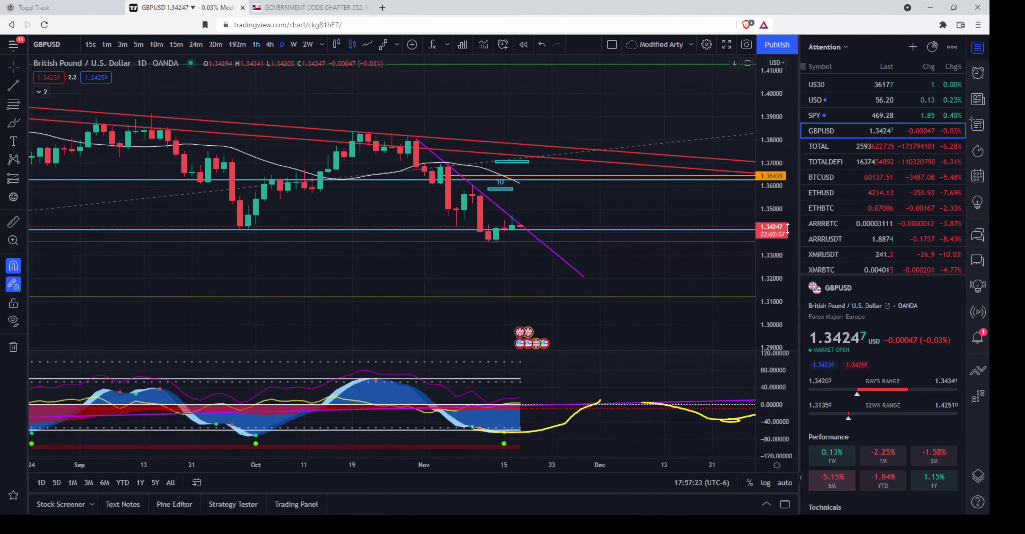
drag(772, 214, 760, 105)
scroll(648, 228, up, 4)
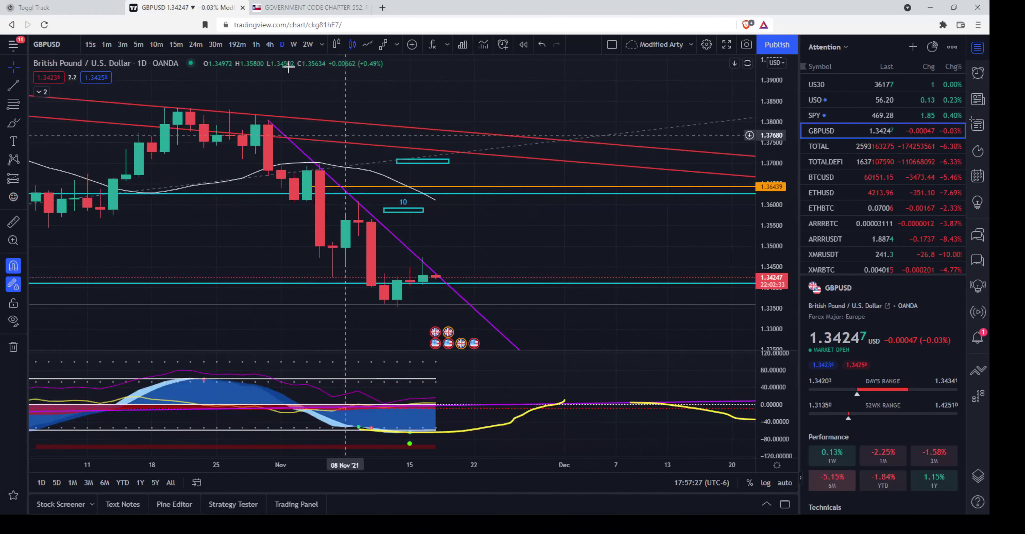
Step: Switch to the 1-hour chart and examine price since 9 November against the purple trendline, the target labelled 10 and the oscillator
click(260, 44)
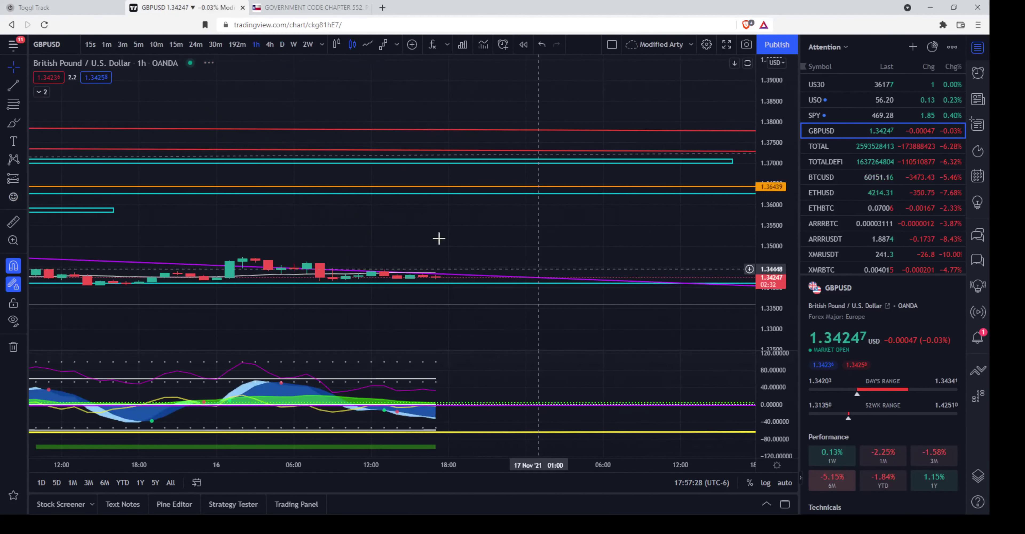
scroll(512, 242, down, 7)
scroll(622, 219, down, 4)
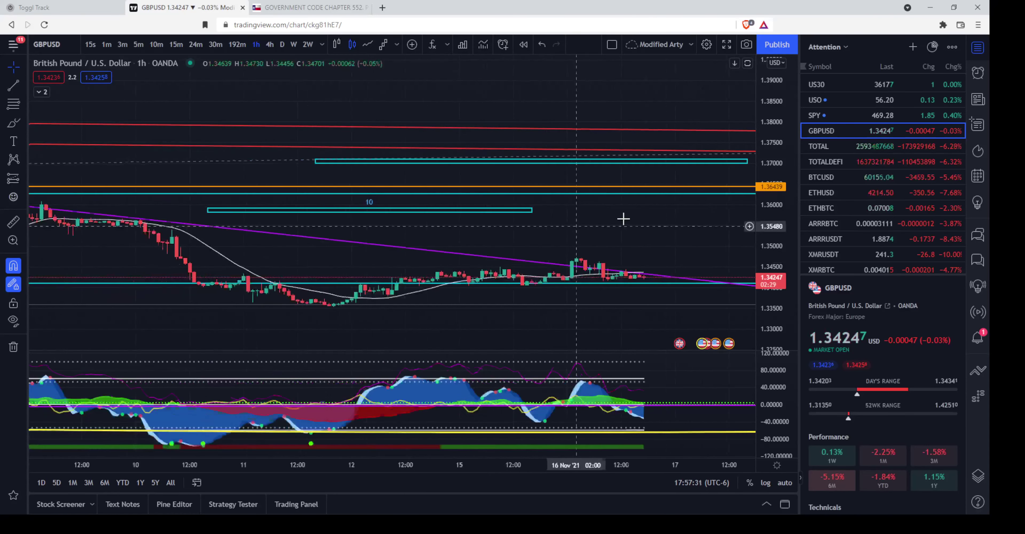
drag(768, 269, 767, 149)
drag(542, 197, 539, 194)
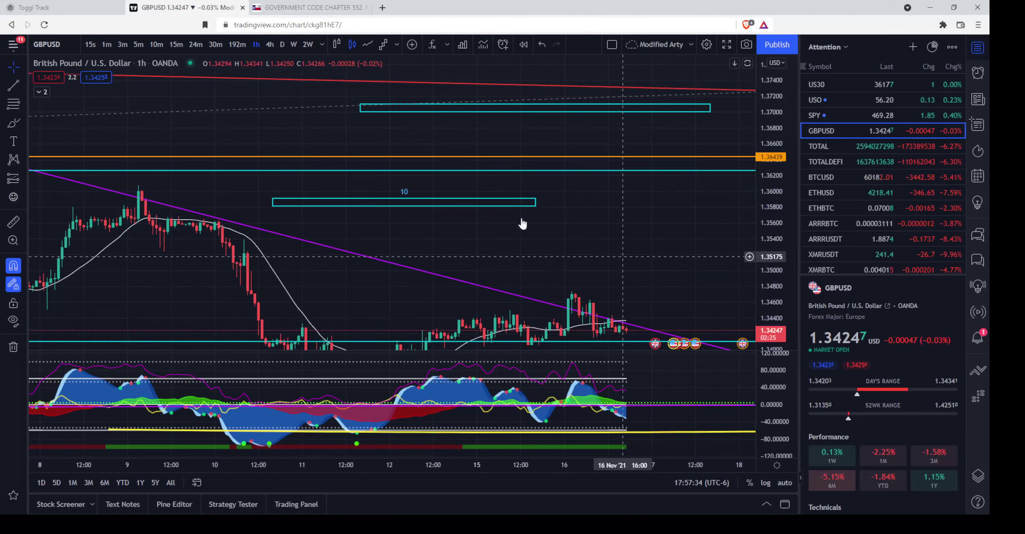
drag(626, 259, 534, 191)
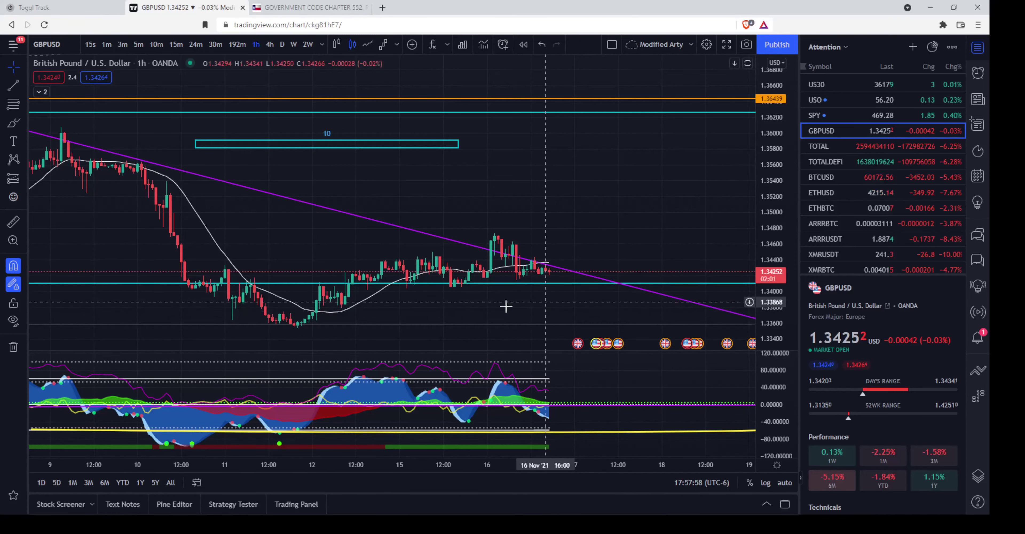
drag(584, 272, 517, 176)
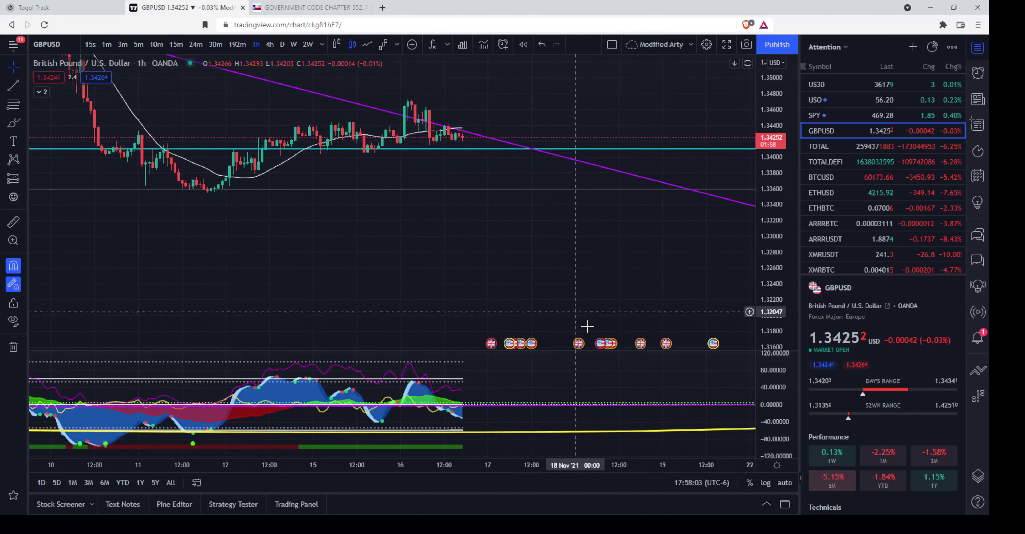
drag(555, 251, 634, 373)
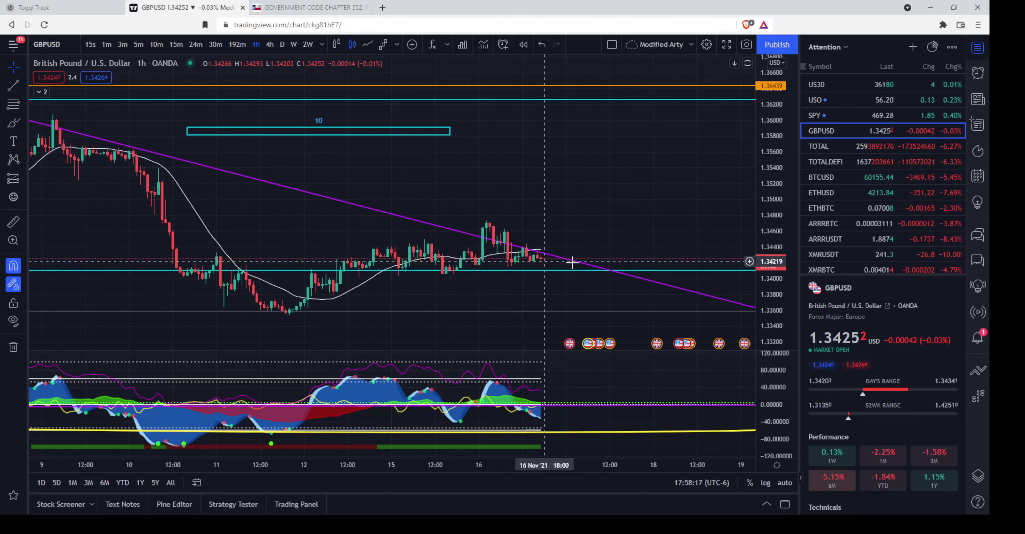
Step: Switch to the daily chart and examine price history back to late 2019 against the Fibonacci retracement levels
click(281, 44)
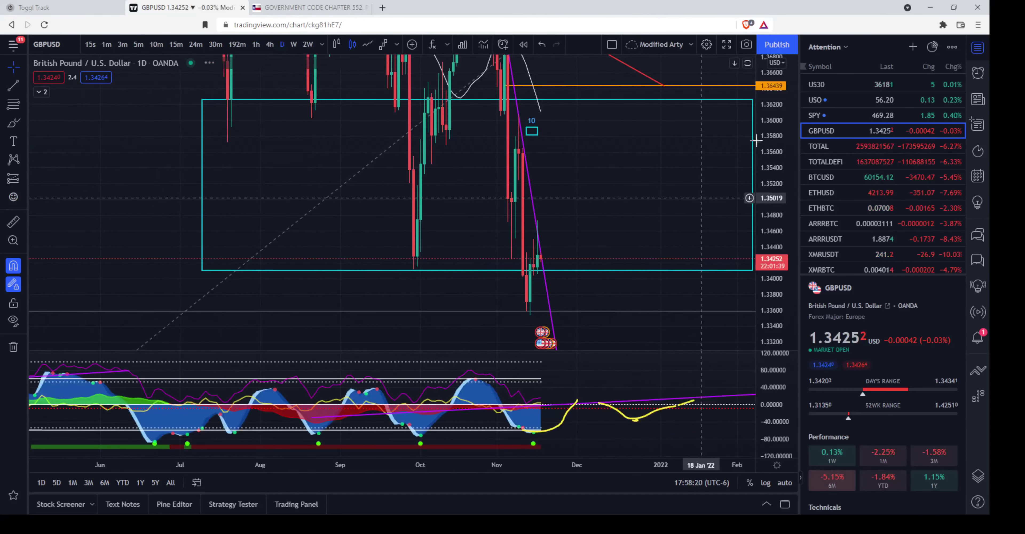
drag(763, 198, 763, 262)
drag(588, 231, 581, 241)
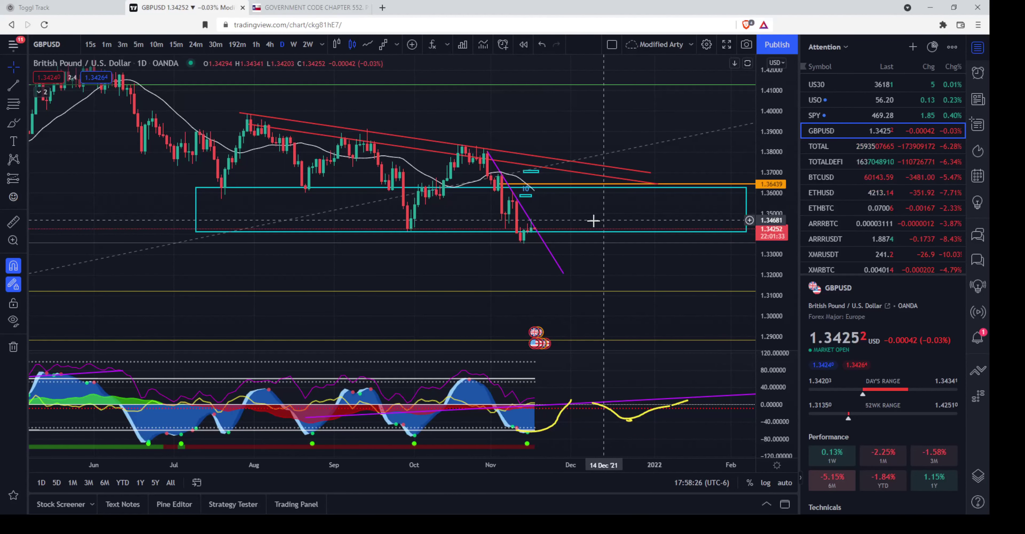
scroll(592, 222, up, 3)
scroll(571, 217, down, 5)
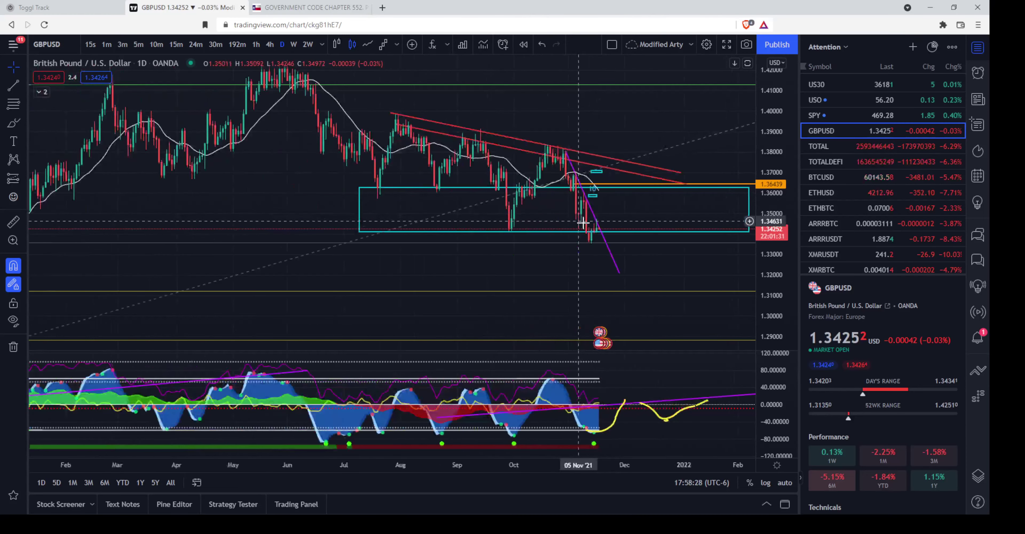
drag(776, 102, 776, 181)
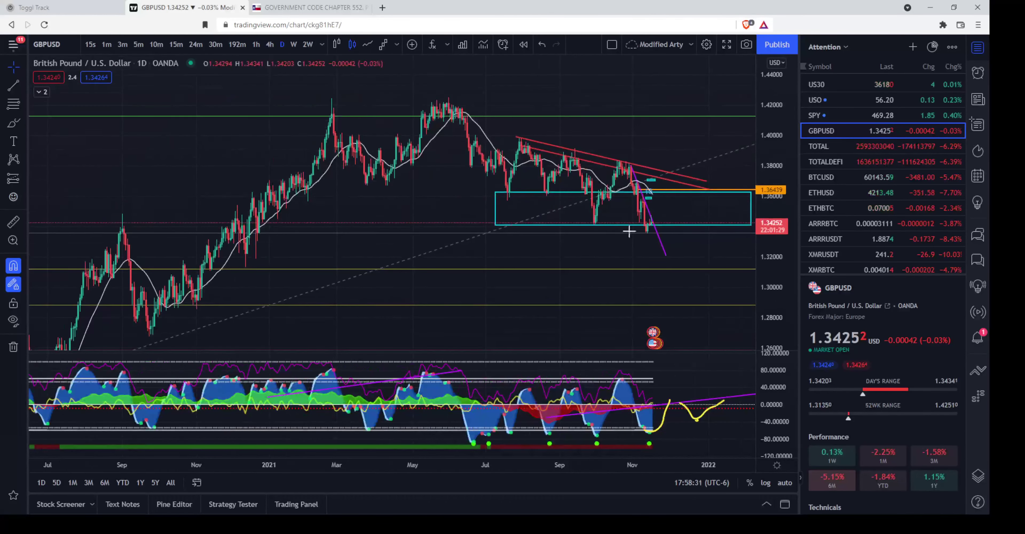
scroll(593, 254, down, 3)
scroll(360, 301, down, 2)
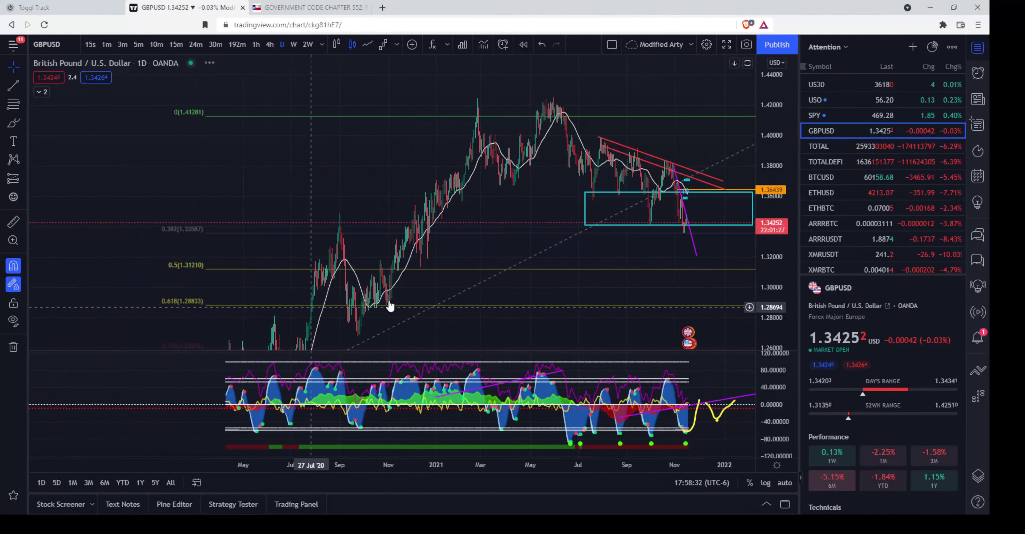
scroll(382, 314, down, 3)
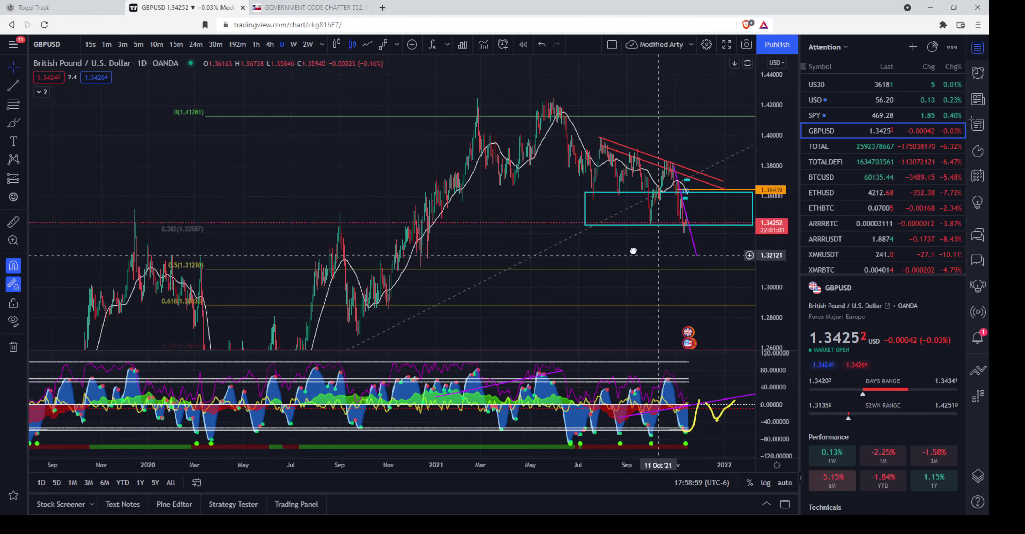
Step: Compare daily price since spring 2021 with the red trendlines, cyan range and drawn yellow oscillator path
drag(658, 255, 633, 251)
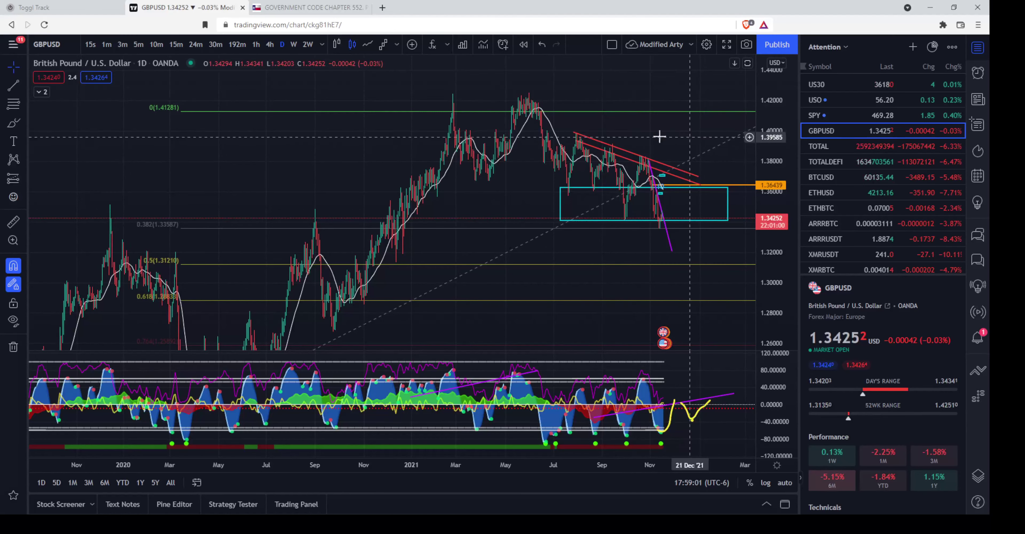
drag(611, 137, 536, 151)
scroll(736, 233, up, 2)
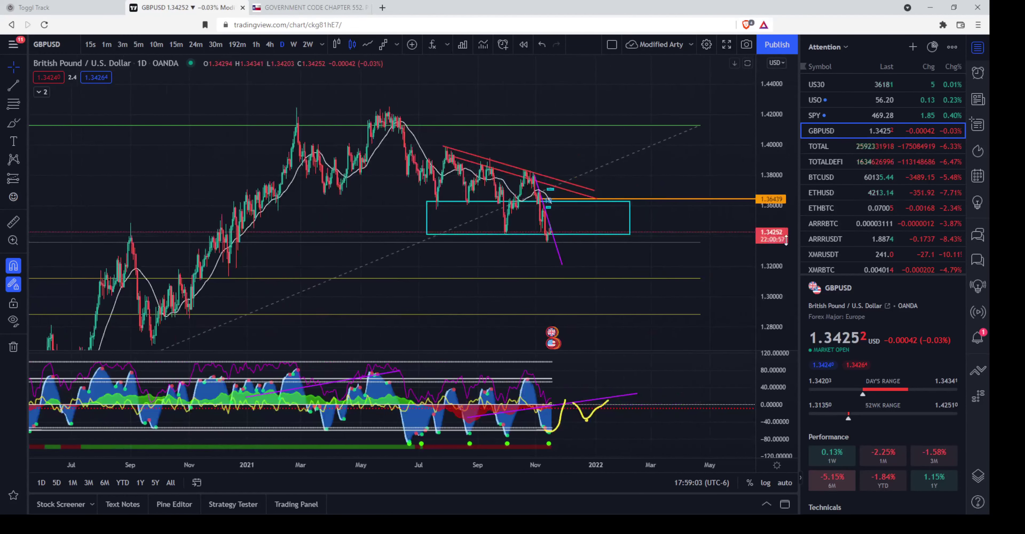
drag(778, 236, 782, 165)
scroll(690, 221, up, 5)
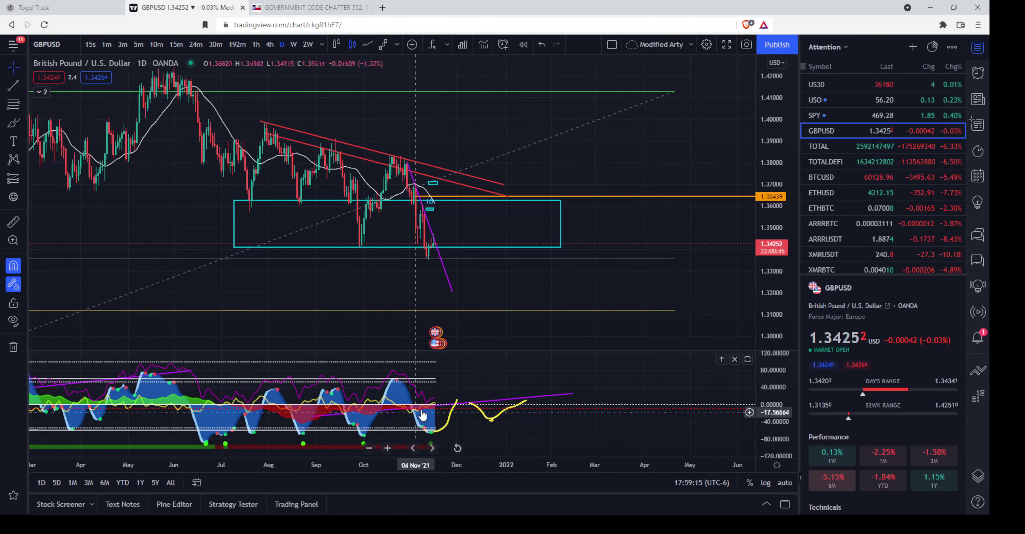
Step: Examine the latest daily candles at the lower edge of the cyan range and the yellow oscillator path into January 2022
drag(533, 225, 685, 247)
scroll(660, 269, up, 5)
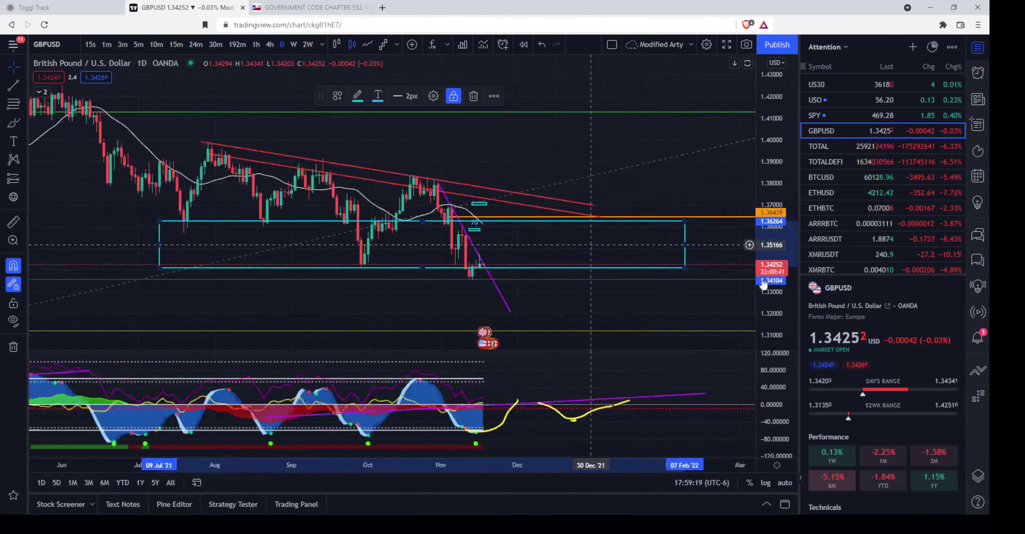
drag(597, 231, 618, 231)
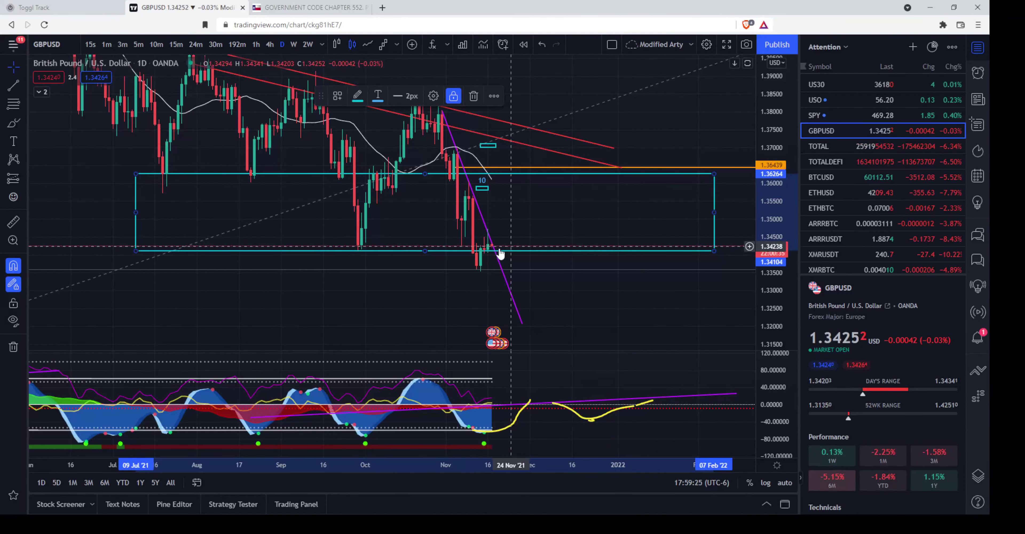
scroll(500, 253, up, 5)
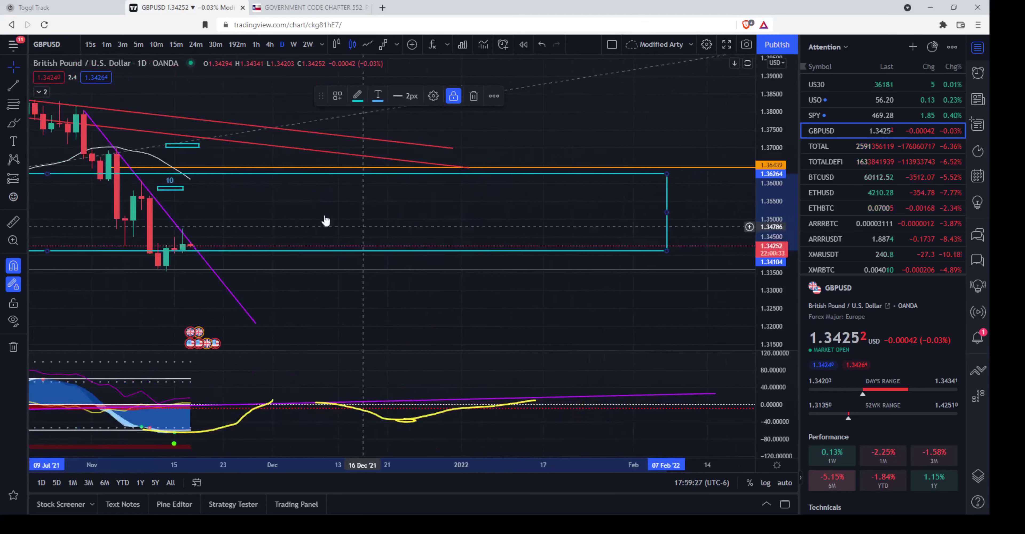
drag(385, 229, 548, 224)
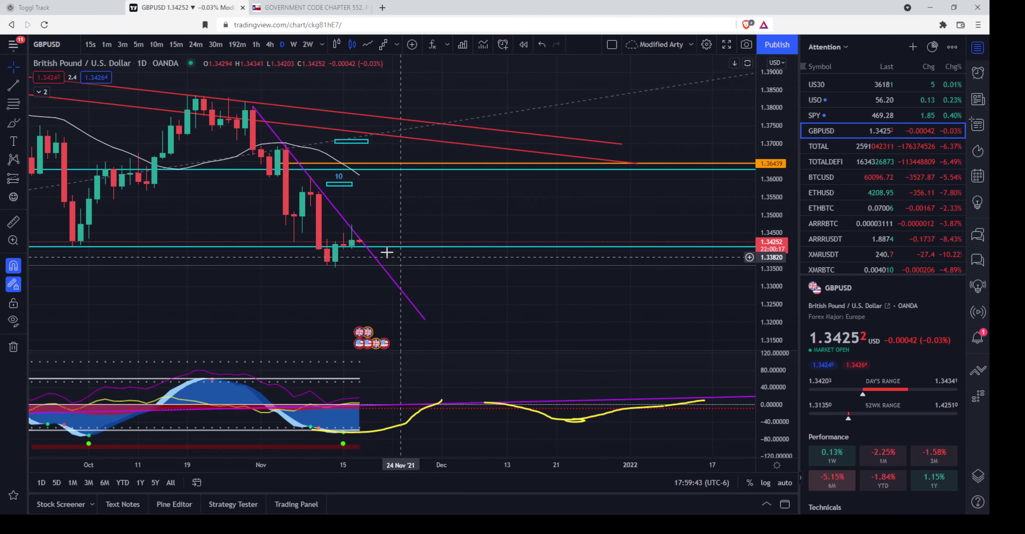
Step: Review the wider daily chart for possible price movement through the cyan range towards the orange level and red trendlines
scroll(425, 220, down, 3)
drag(787, 130, 770, 161)
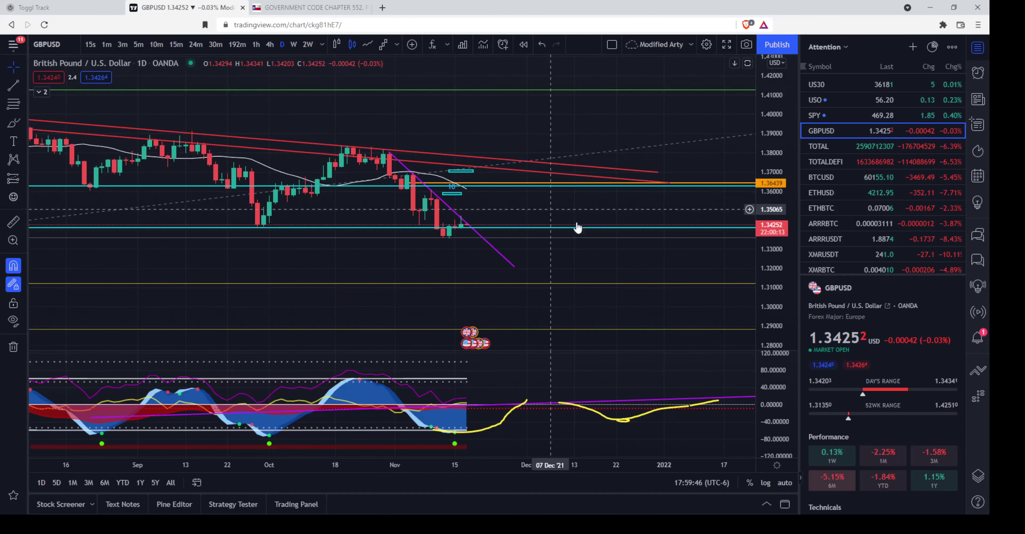
drag(577, 225, 615, 242)
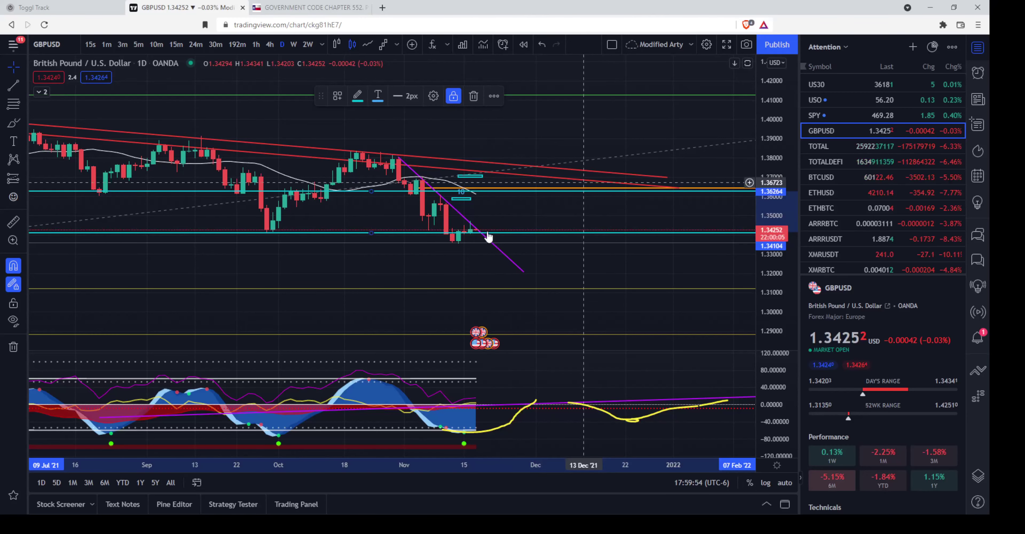
scroll(495, 230, down, 6)
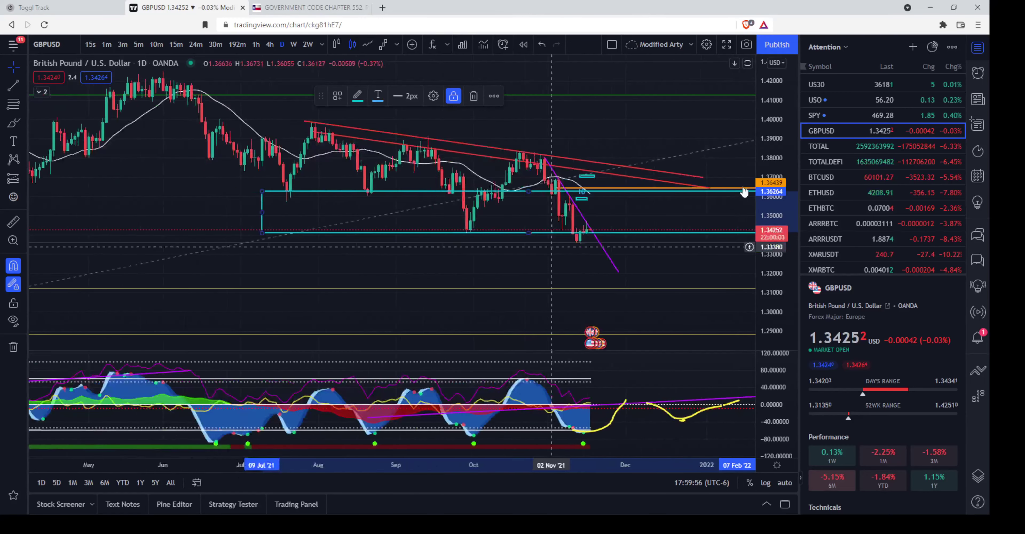
mouse_move(776, 103)
mouse_down()
mouse_move(702, 229)
mouse_move(569, 228)
mouse_move(558, 251)
mouse_up()
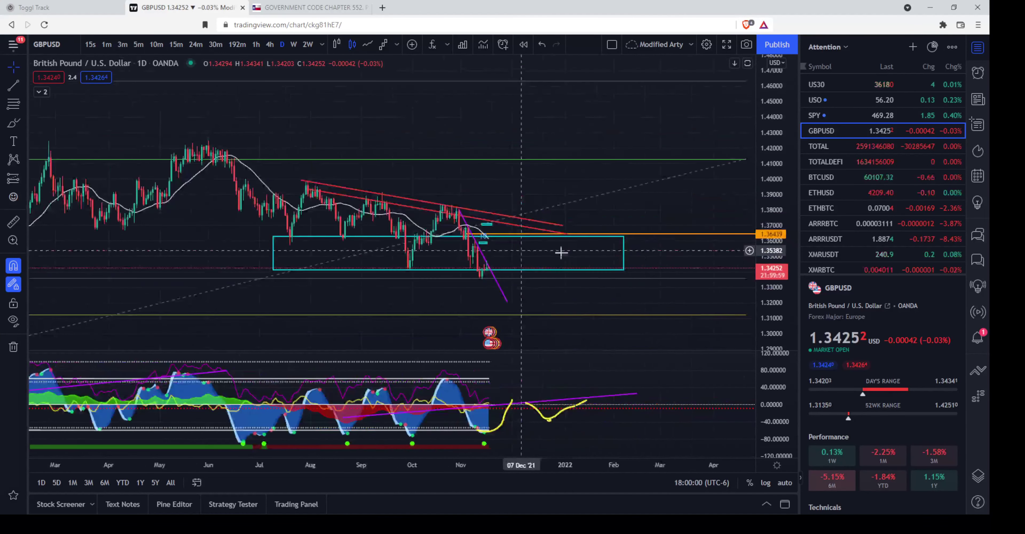
scroll(485, 256, up, 4)
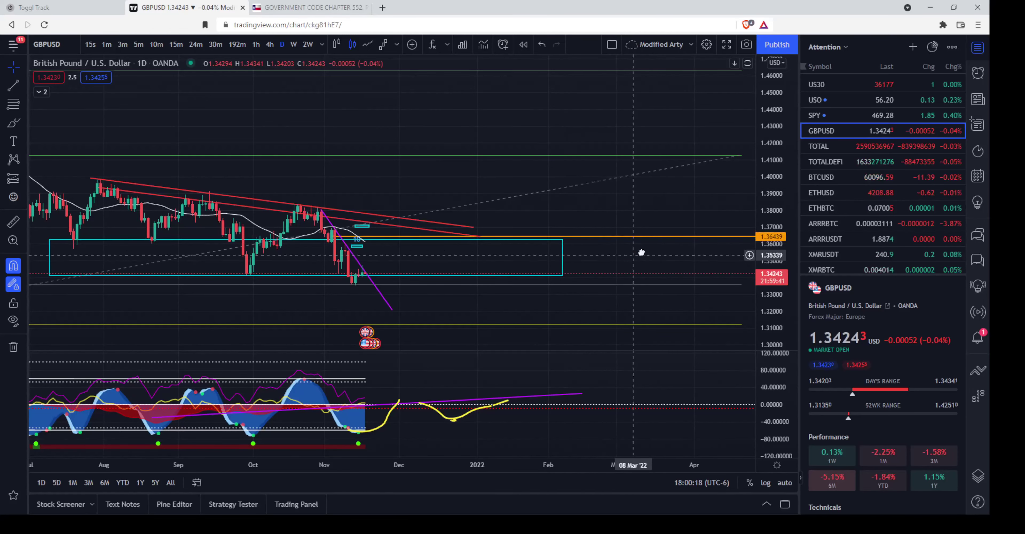
Step: Check the SPY daily chart briefly and open the BTCUSD daily chart from the watchlist
drag(641, 253, 647, 250)
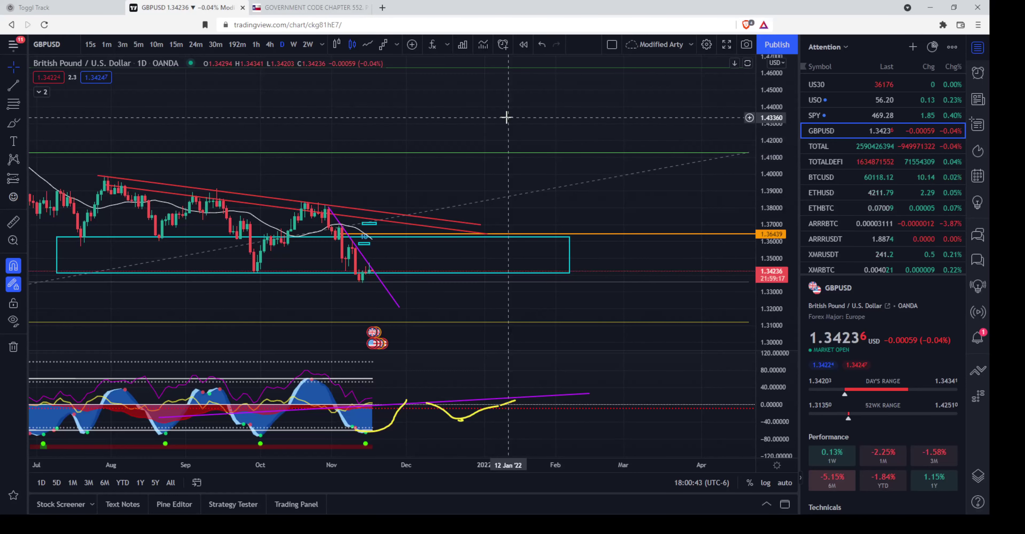
click(827, 114)
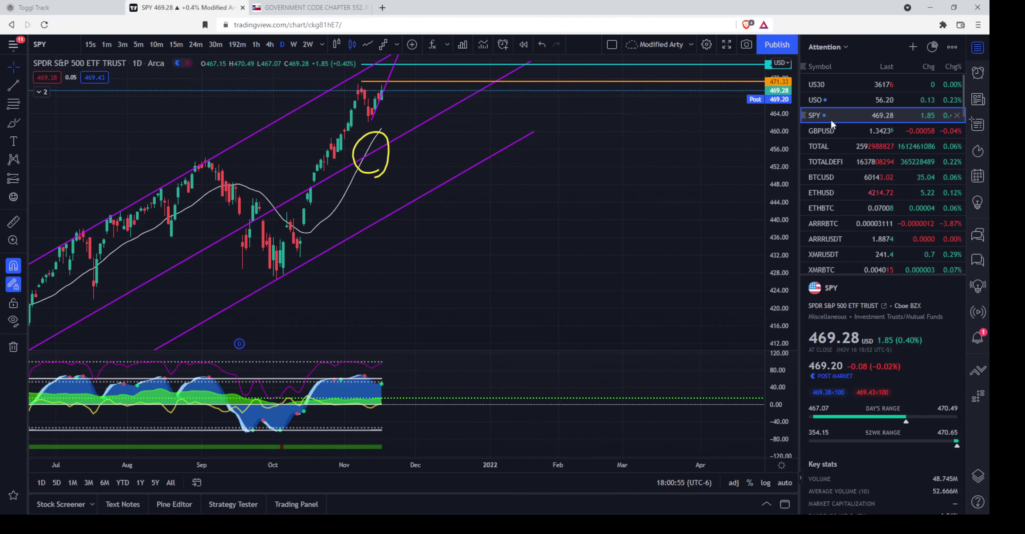
click(843, 176)
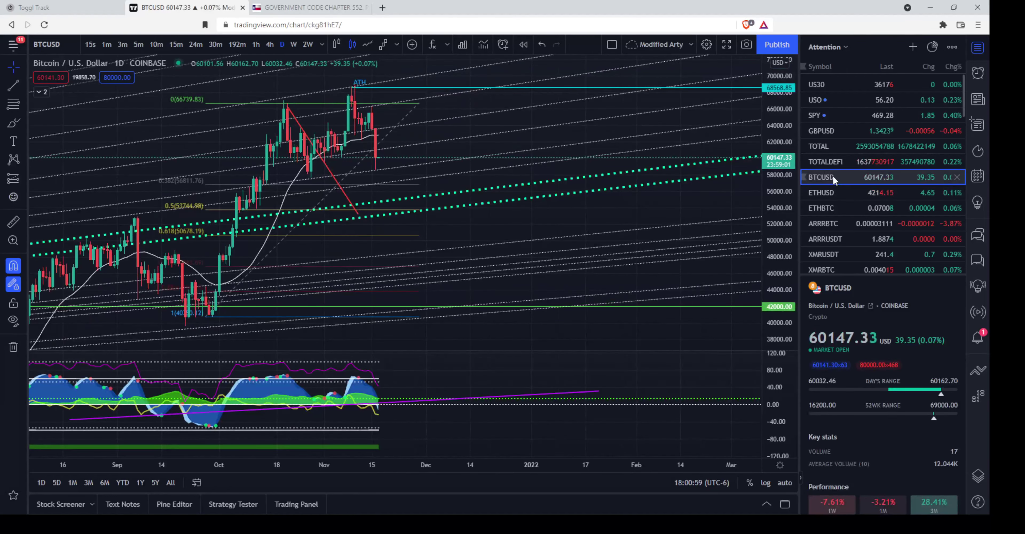
Step: Examine BTCUSD's daily candles since summer 2021 against the two dotted green lines, Fibonacci retracement levels and red trendline
drag(471, 228, 573, 303)
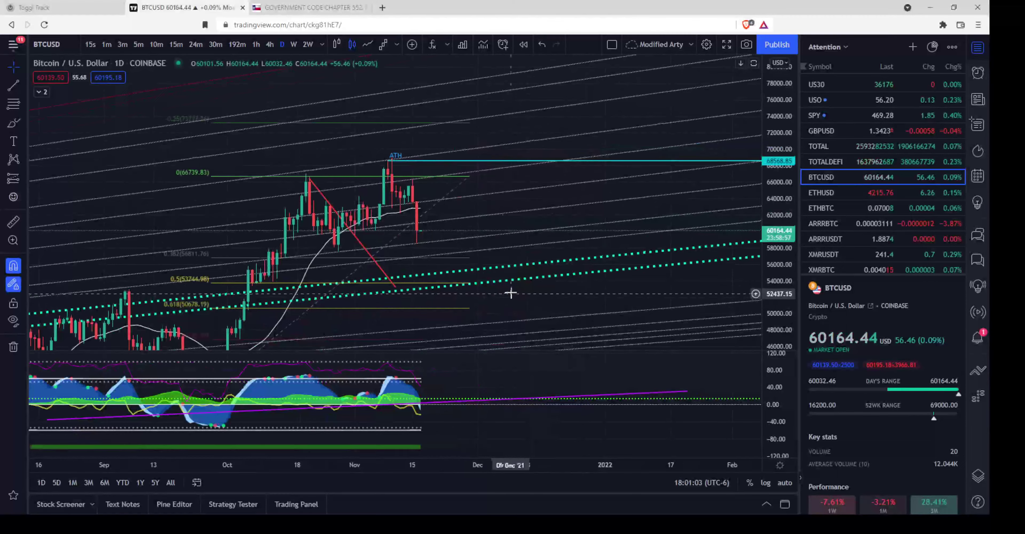
drag(510, 292, 594, 243)
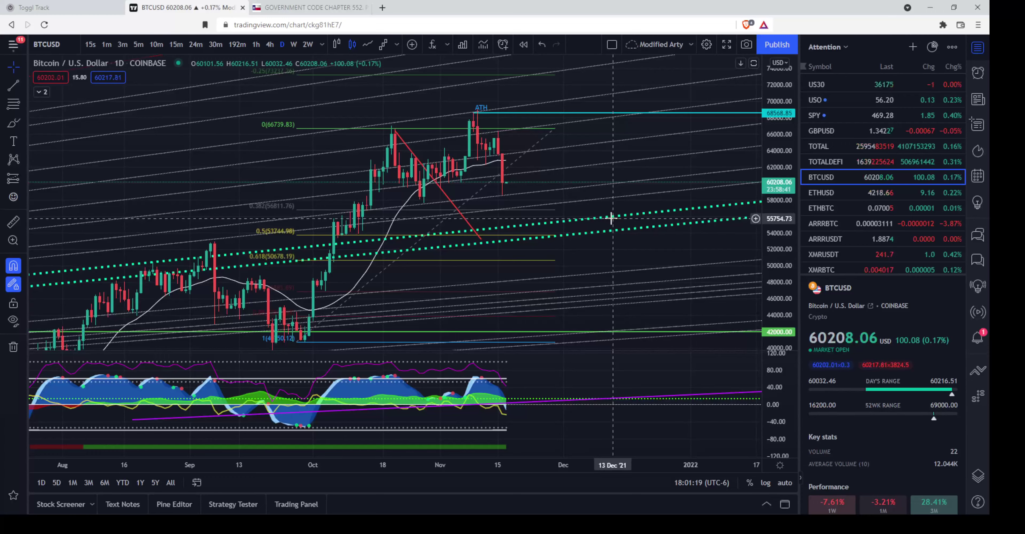
drag(620, 253, 659, 263)
scroll(657, 263, up, 2)
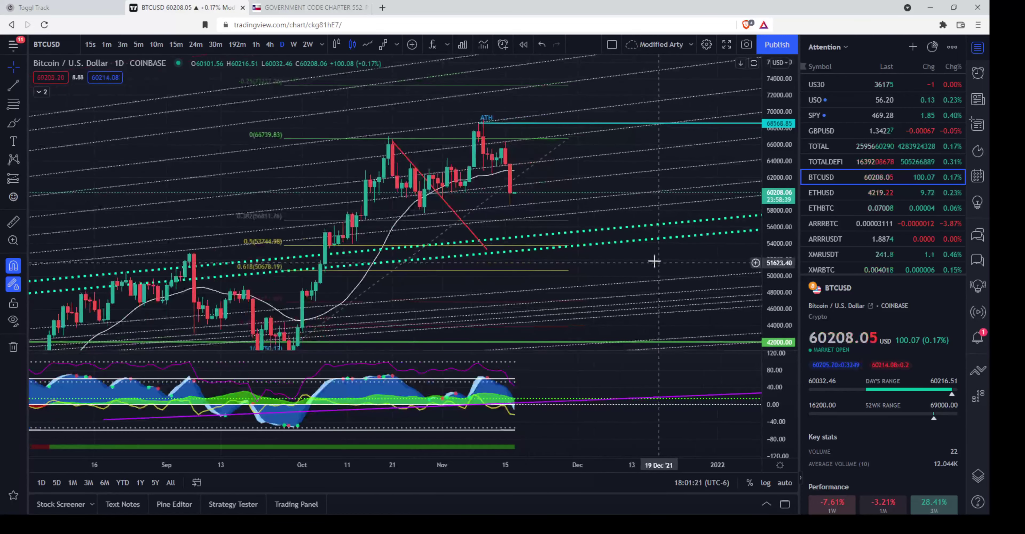
scroll(627, 251, down, 3)
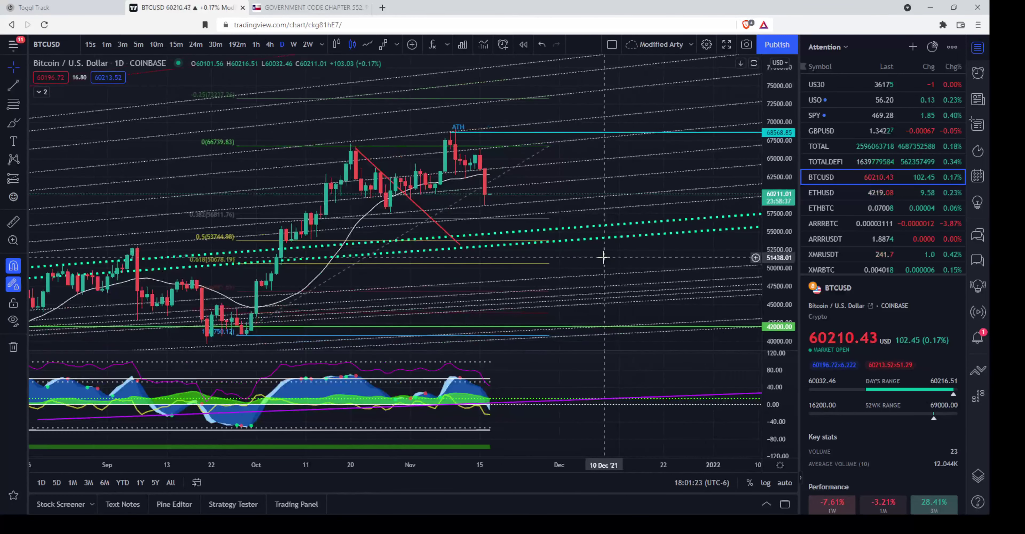
drag(697, 251, 651, 244)
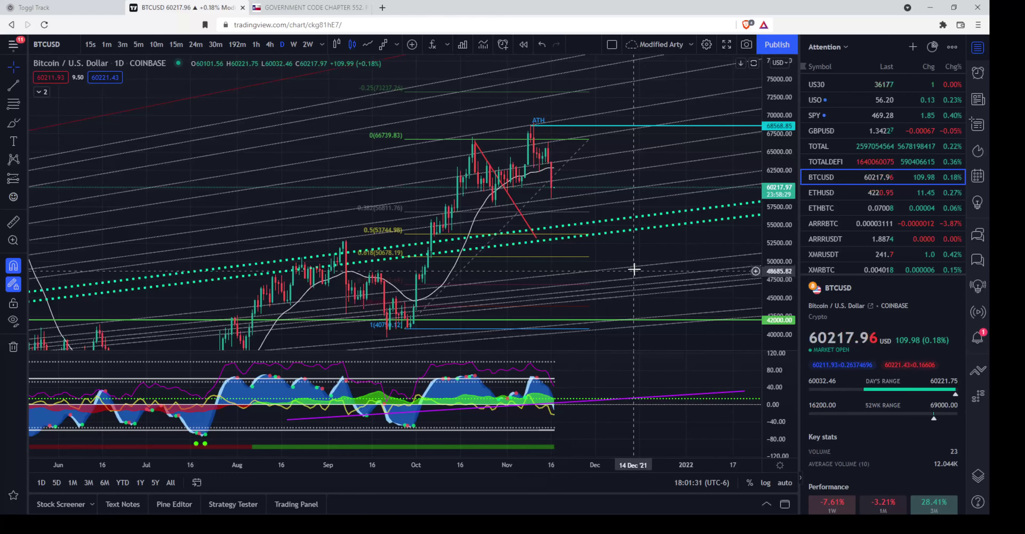
scroll(628, 259, up, 2)
drag(593, 254, 578, 264)
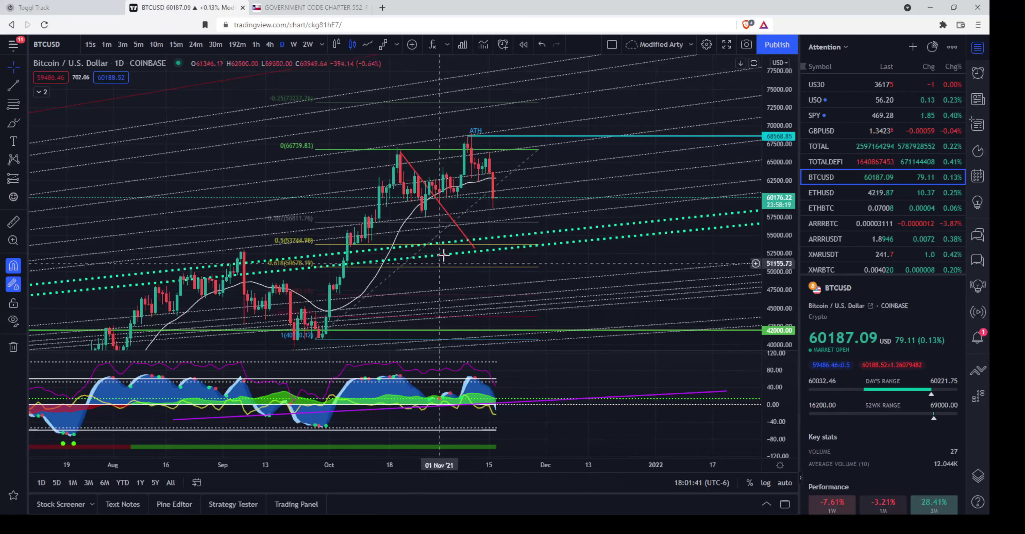
Step: Recolour the thin dotted channel line just above the two thick dotted green lines to mint green and set its thickness to 4px
click(552, 221)
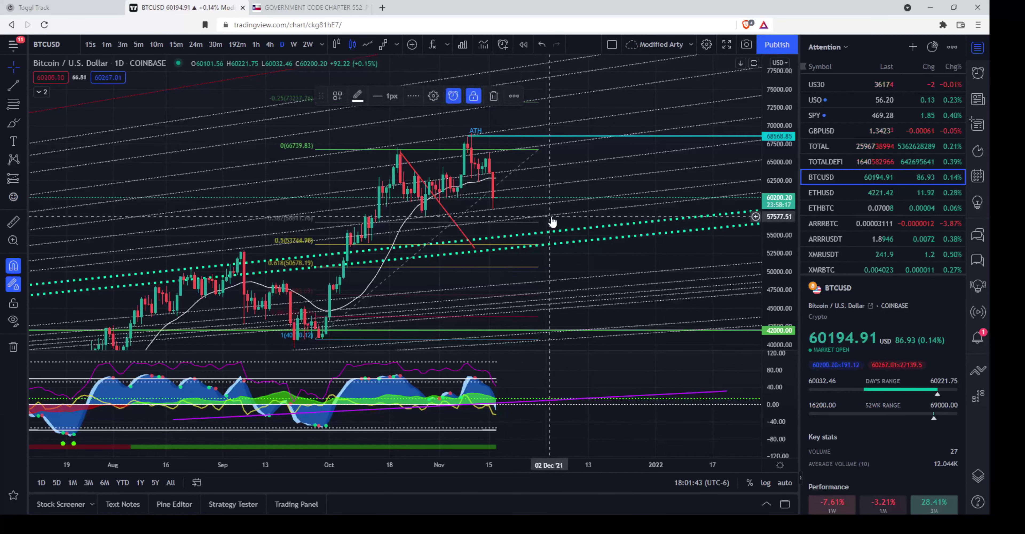
click(357, 97)
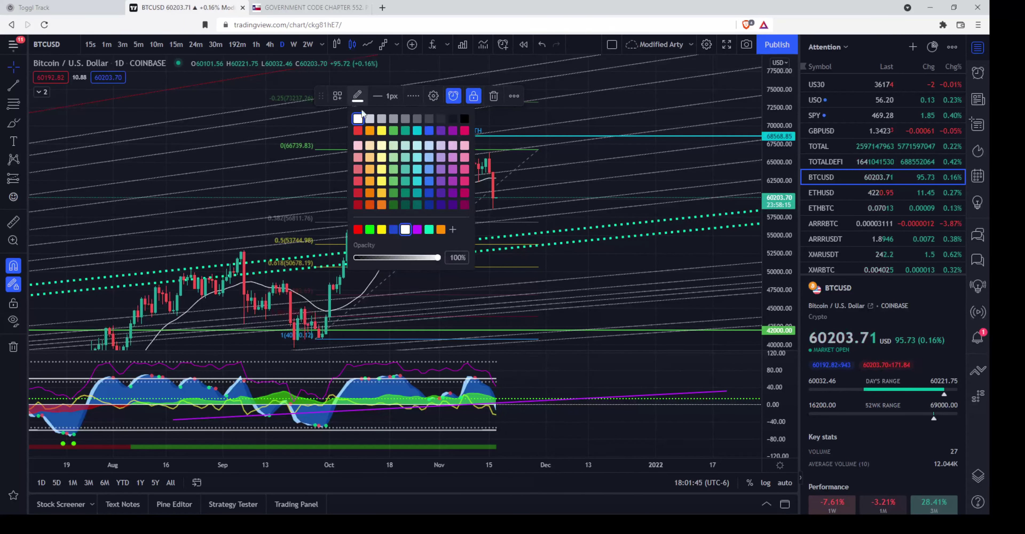
click(429, 229)
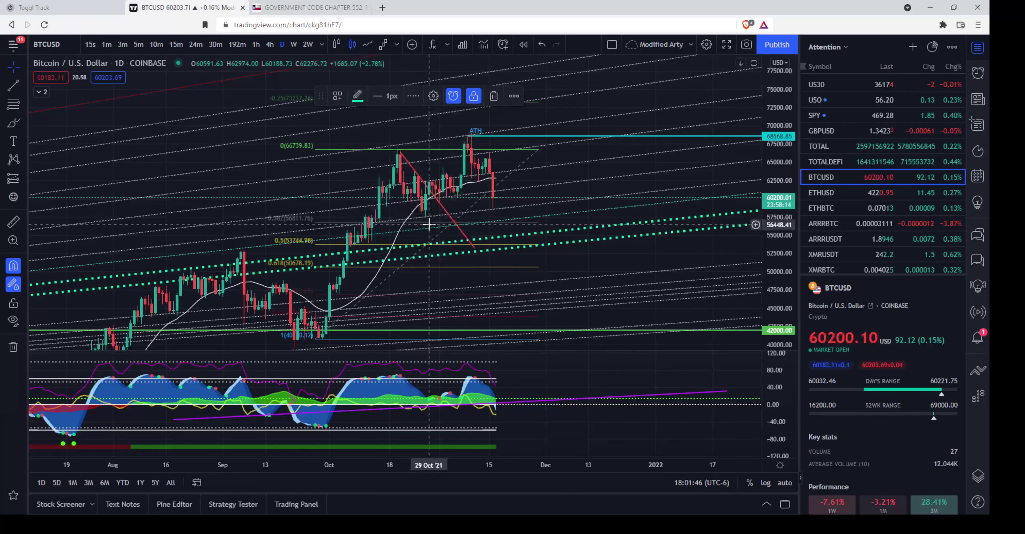
double_click(544, 216)
click(574, 212)
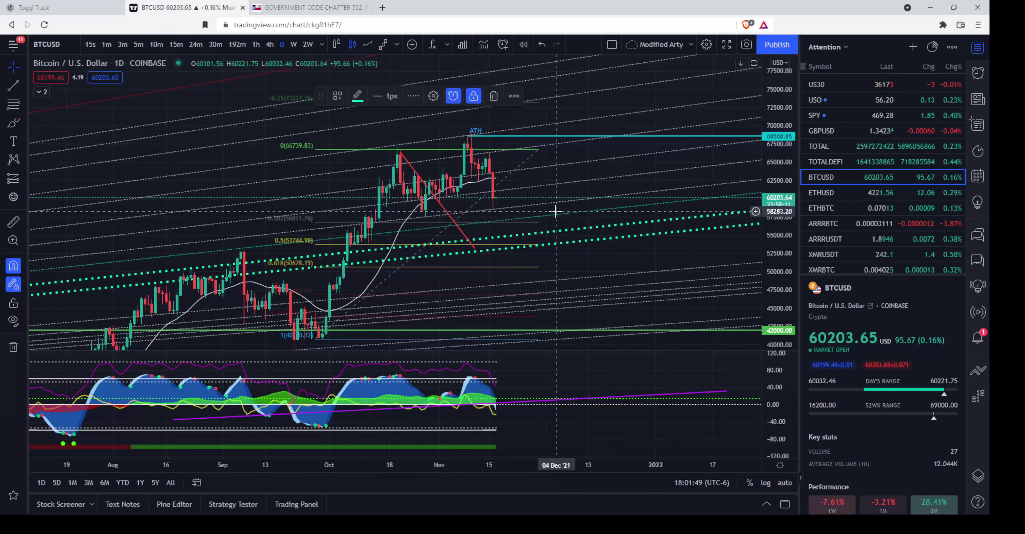
click(387, 96)
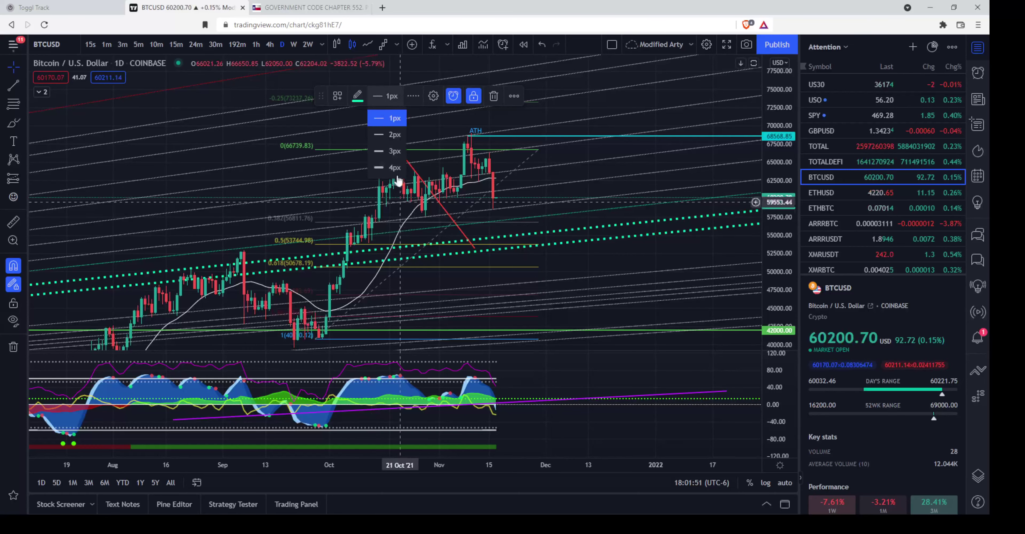
click(394, 169)
click(589, 258)
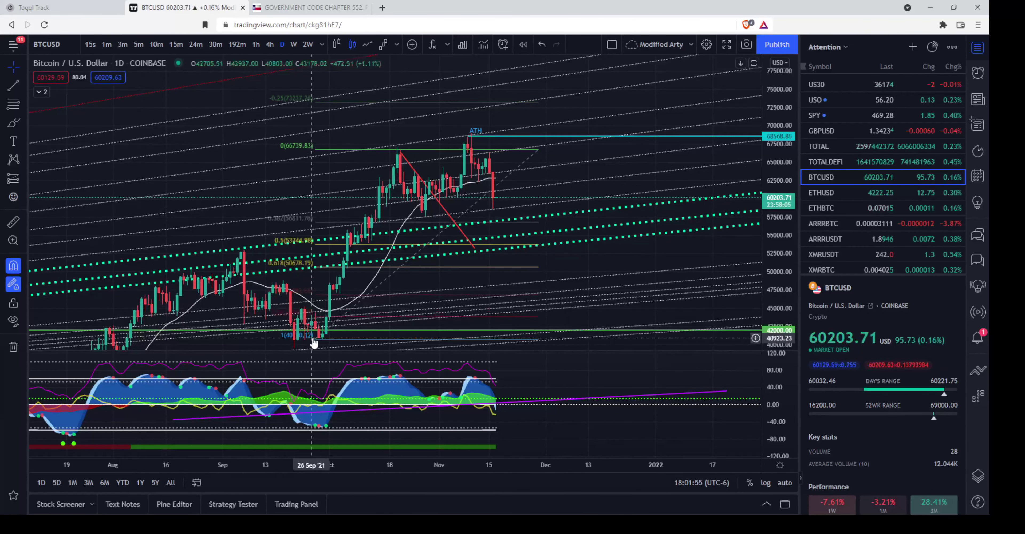
Step: Compare BTCUSD's daily price since June 2021 with the three dotted green lines, the 42000 level and the oscillator
drag(600, 323, 661, 259)
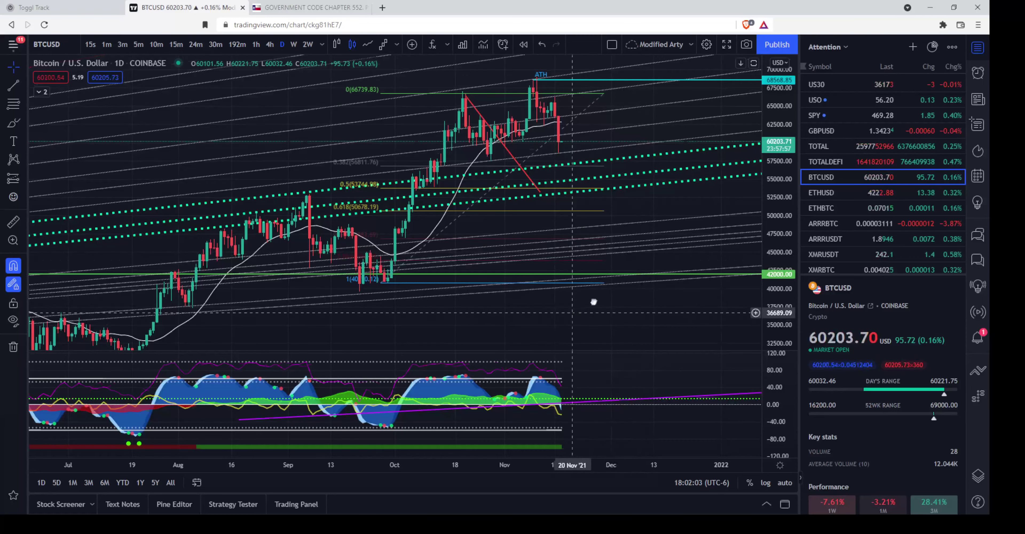
drag(566, 315, 628, 287)
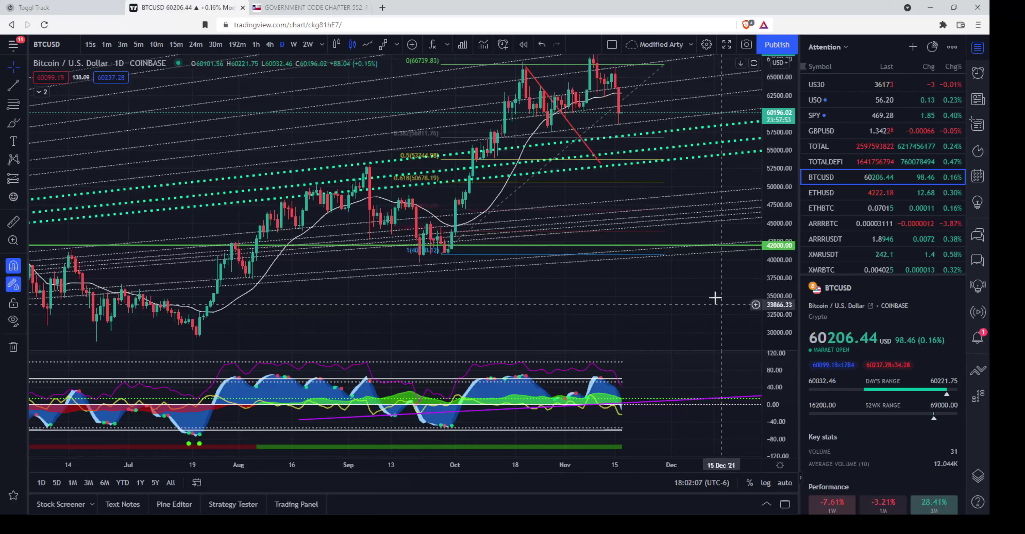
drag(699, 288, 688, 298)
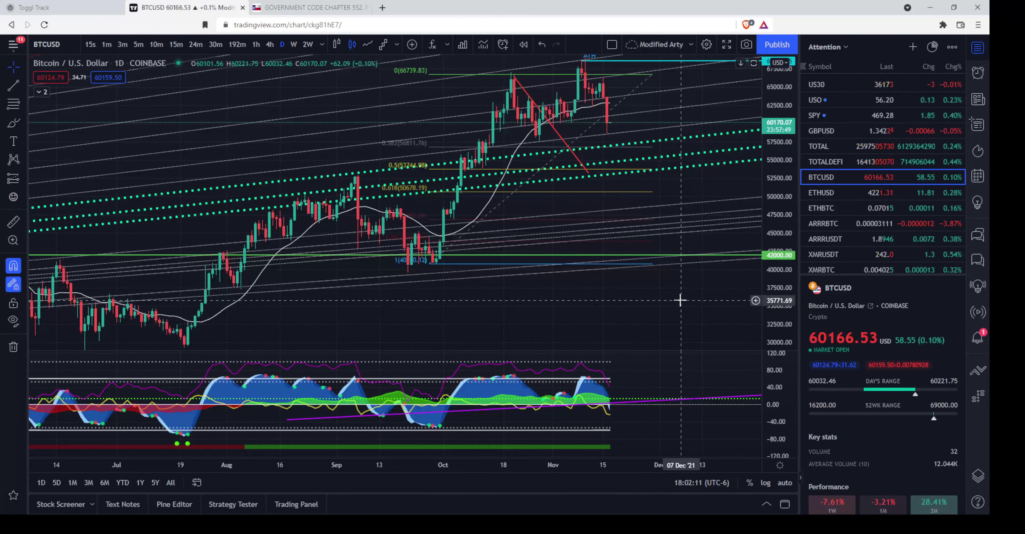
drag(687, 239, 650, 287)
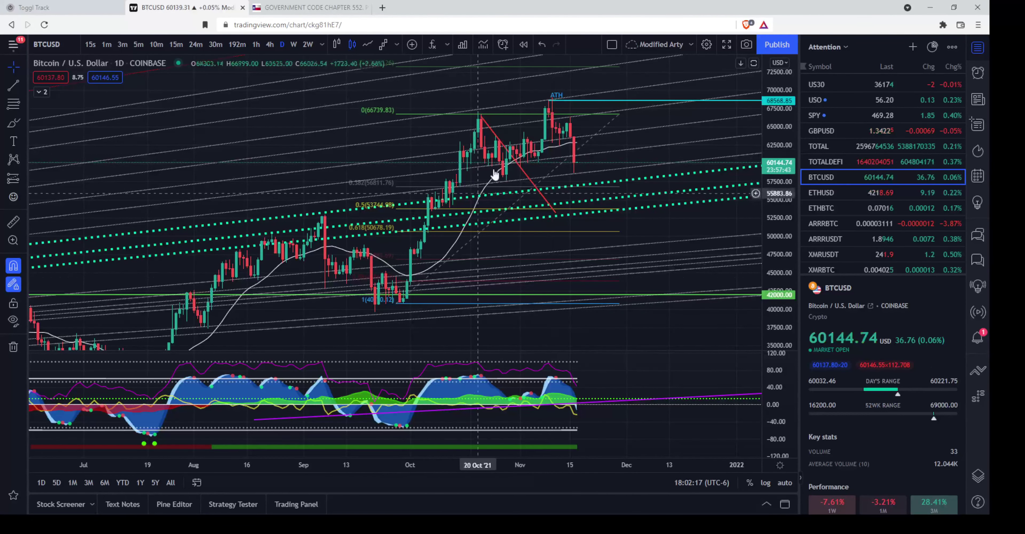
drag(670, 231, 639, 263)
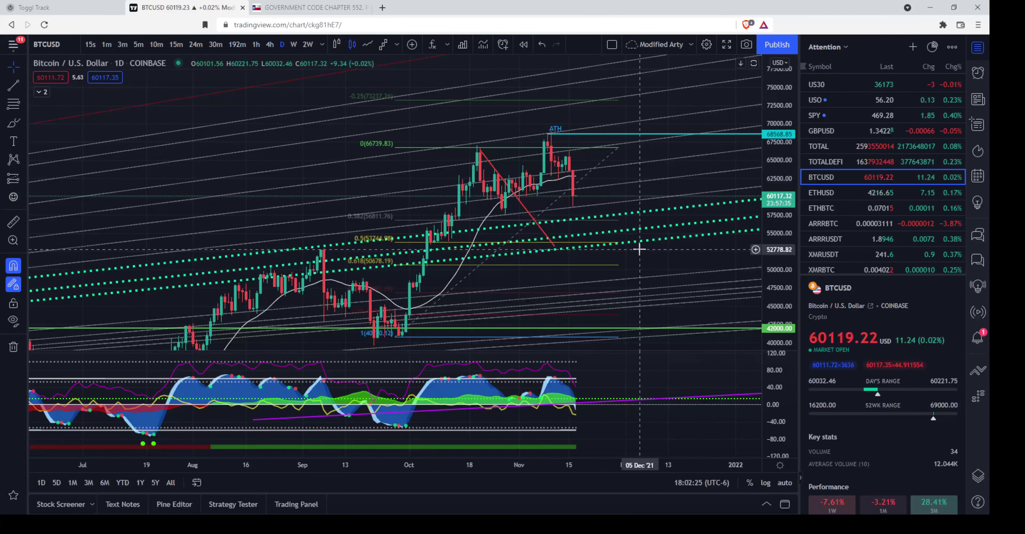
Step: Examine the latest BTCUSD daily candles up close between the ATH level and the three dotted green lines
scroll(645, 254, up, 2)
drag(641, 265, 645, 281)
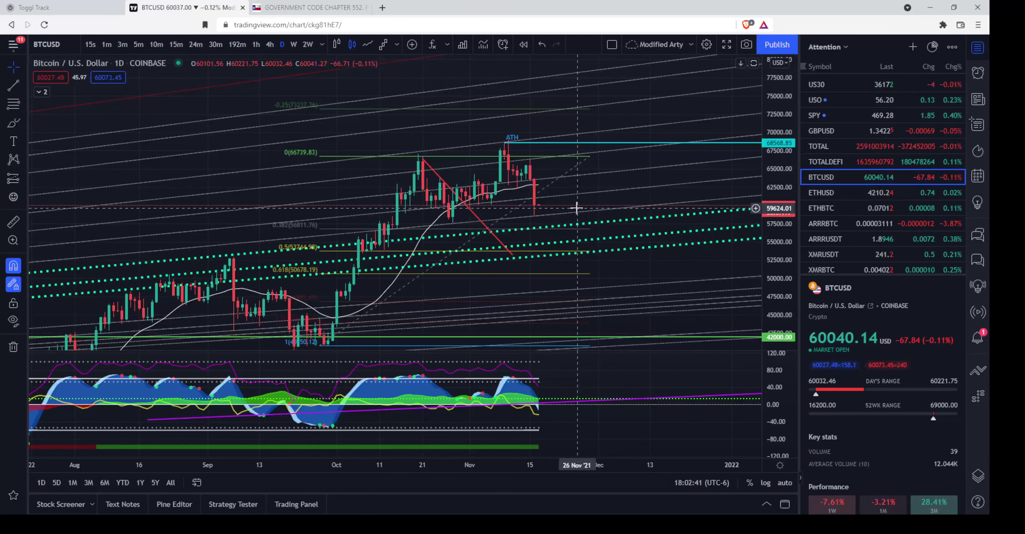
scroll(579, 215, up, 3)
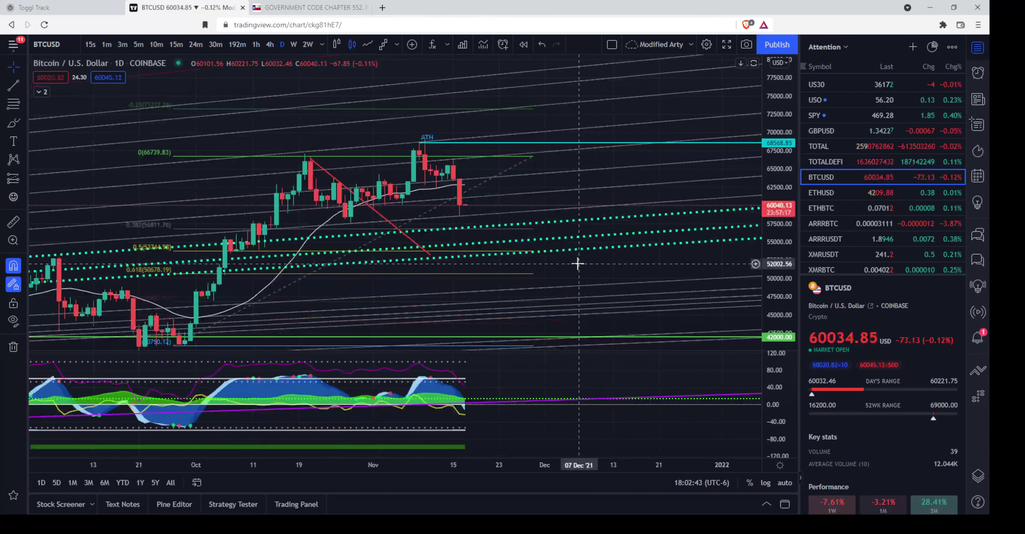
drag(778, 281, 777, 231)
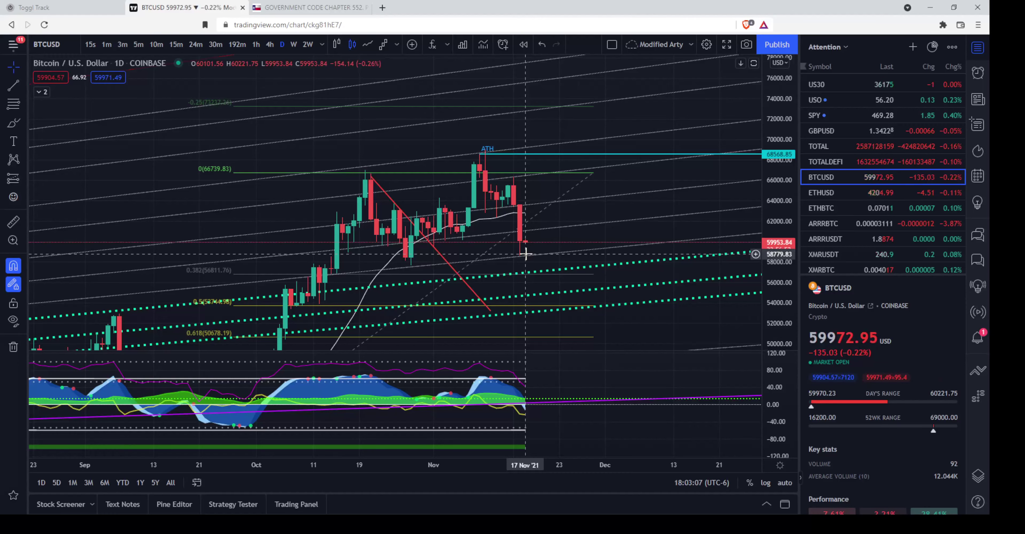
drag(618, 207, 611, 170)
scroll(639, 260, down, 3)
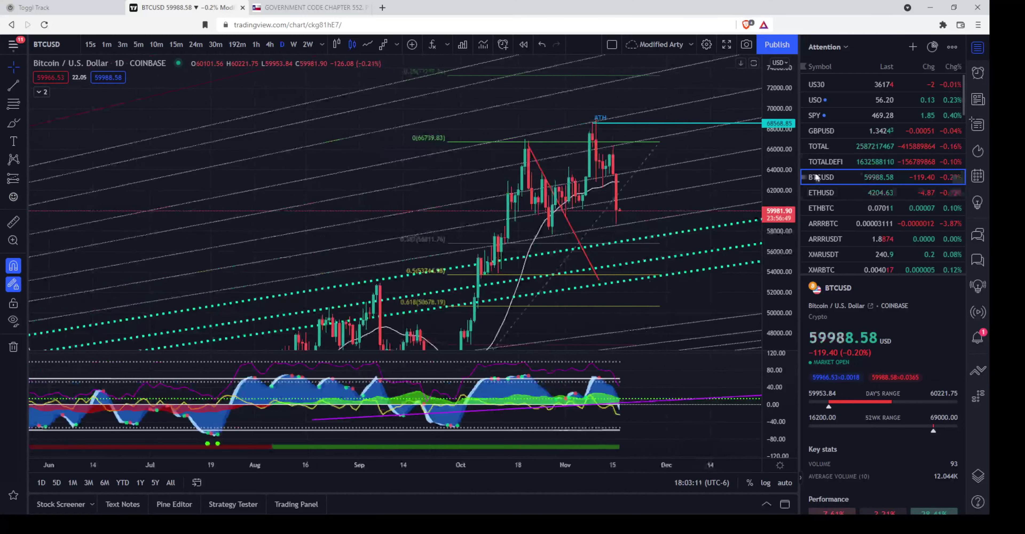
Step: Examine the space ahead of the latest BTCUSD candle into January 2022 for a possible move towards the dotted green lines
drag(689, 198, 609, 194)
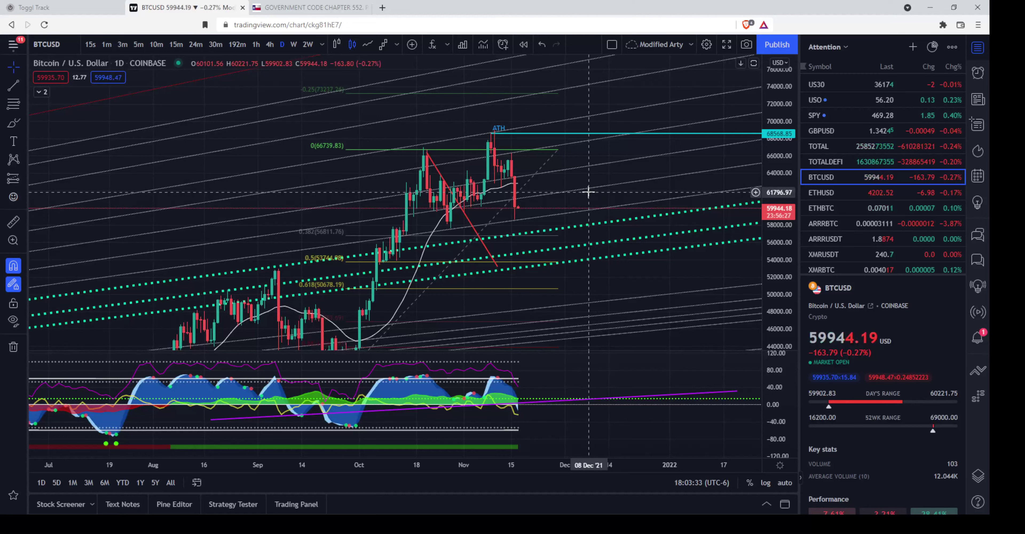
drag(600, 233, 552, 218)
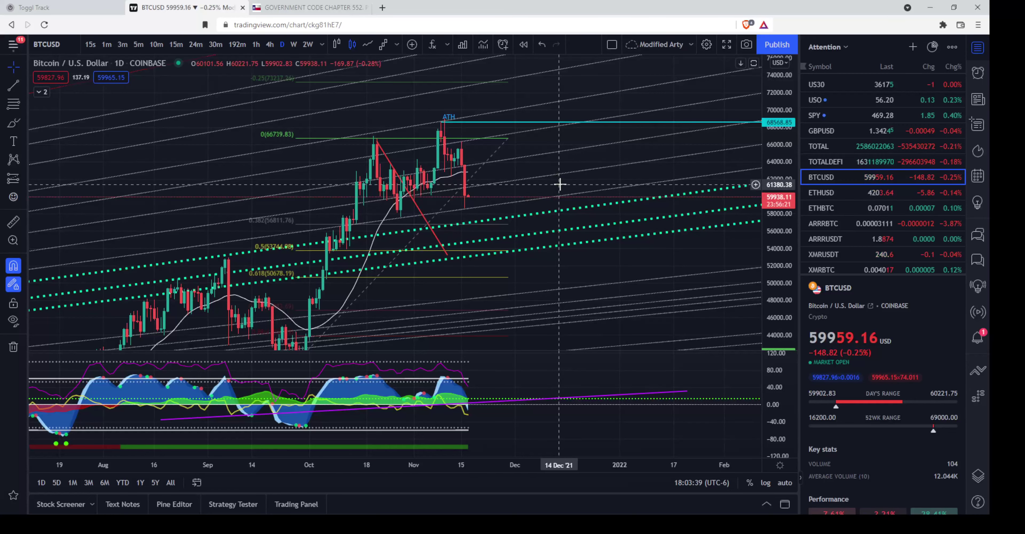
drag(569, 183, 589, 179)
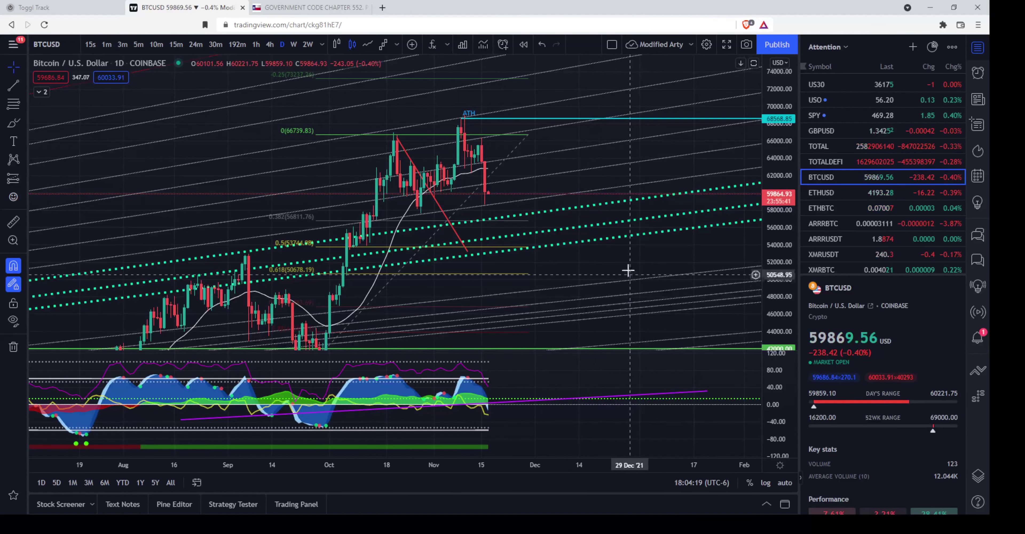
scroll(625, 257, up, 3)
drag(614, 263, 640, 267)
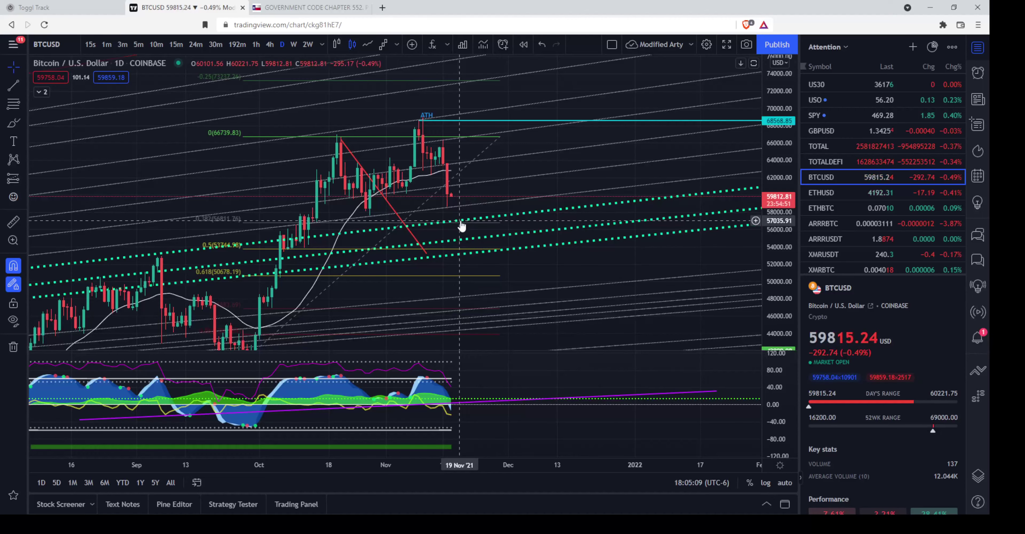
scroll(497, 225, up, 3)
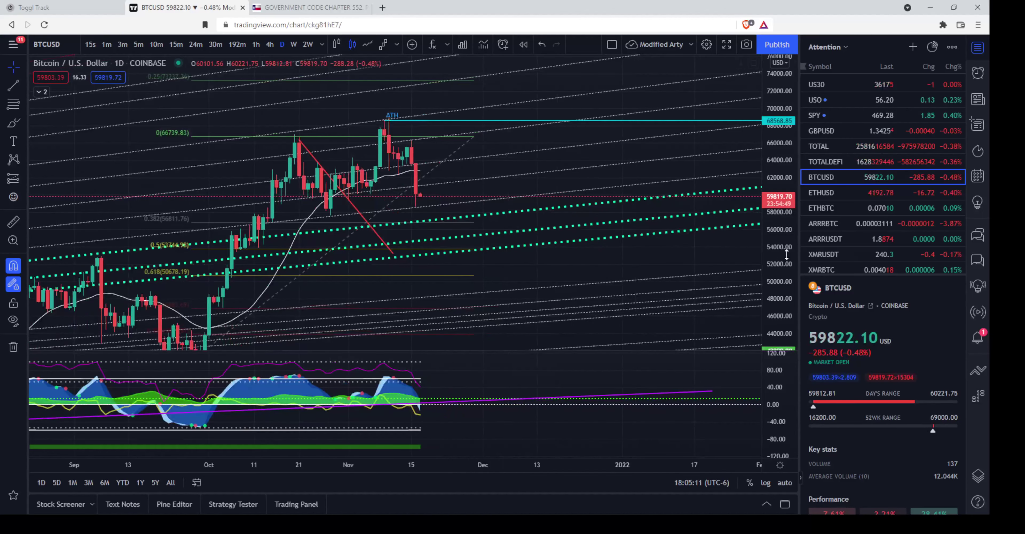
scroll(571, 225, up, 1)
drag(472, 223, 574, 238)
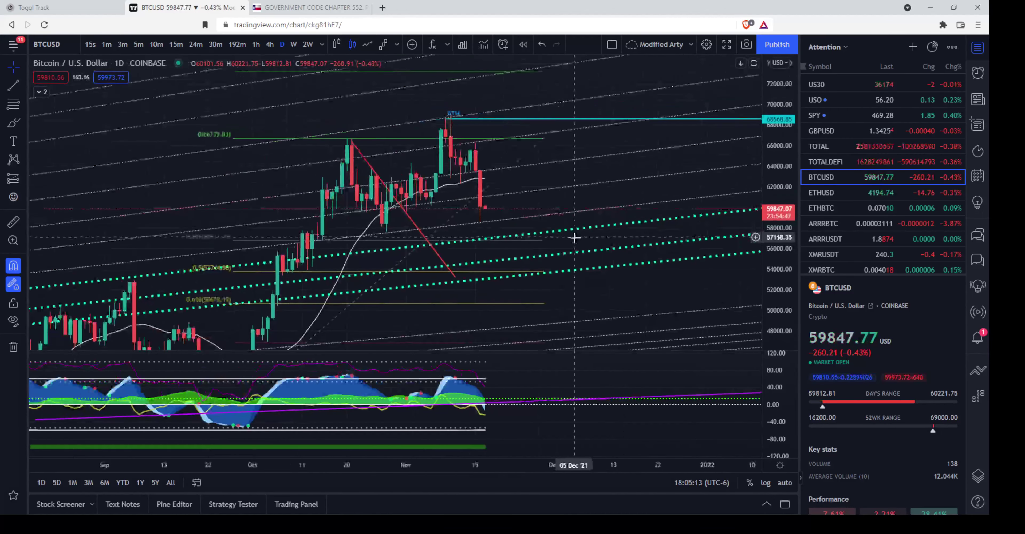
Step: Review the wider BTCUSD daily chart against the Fibonacci retracement from the late-September low to the October high
scroll(674, 235, down, 2)
scroll(675, 269, down, 1)
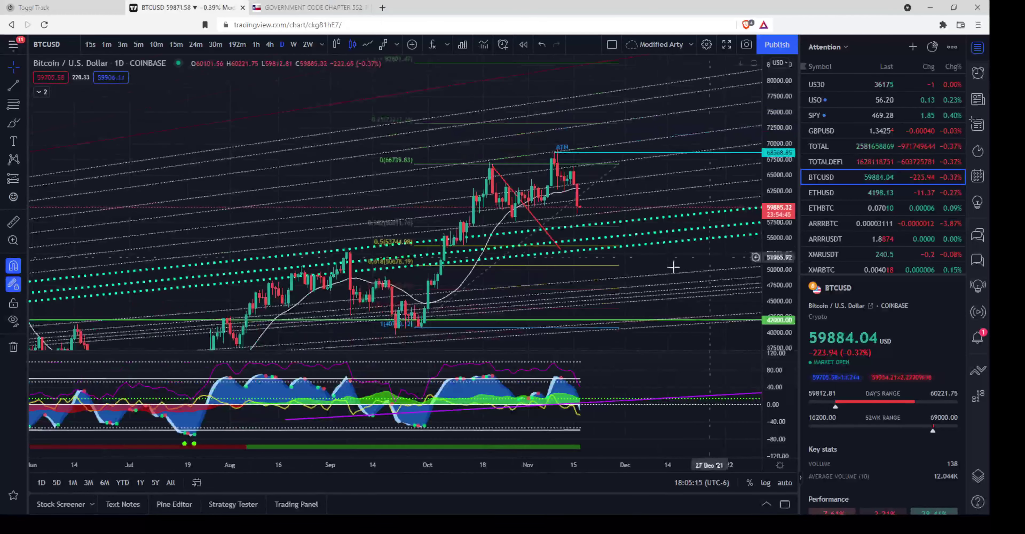
drag(638, 264, 602, 267)
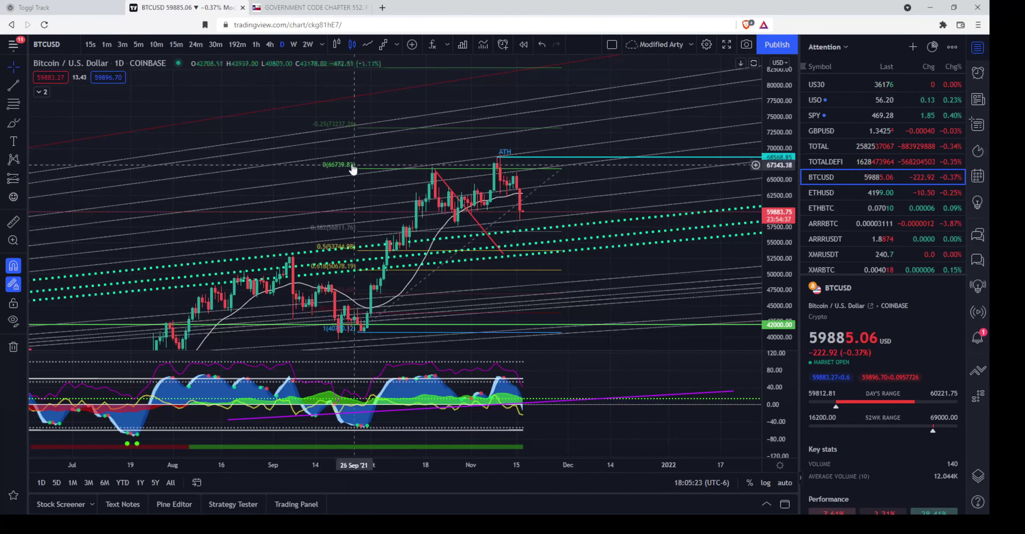
drag(364, 169, 347, 154)
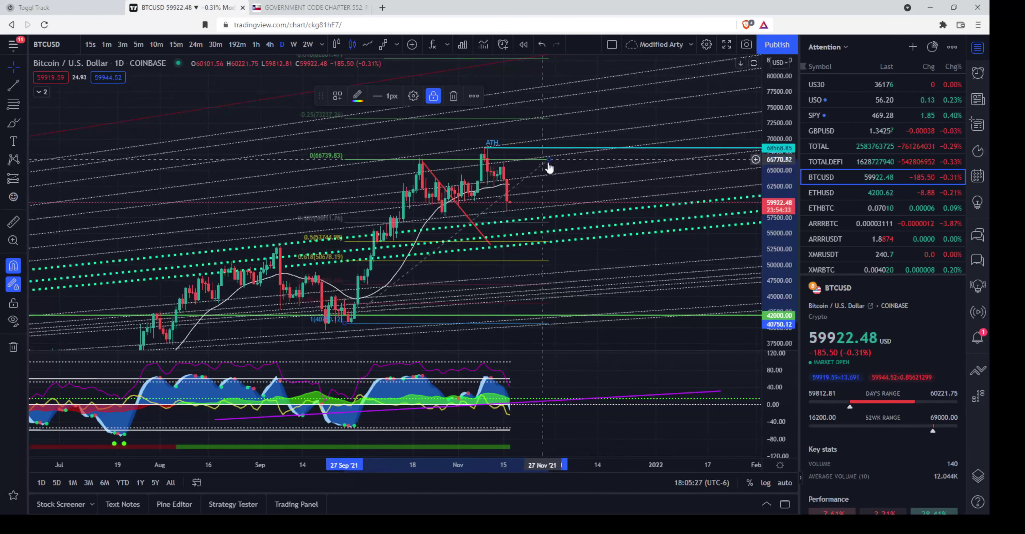
drag(579, 167, 570, 146)
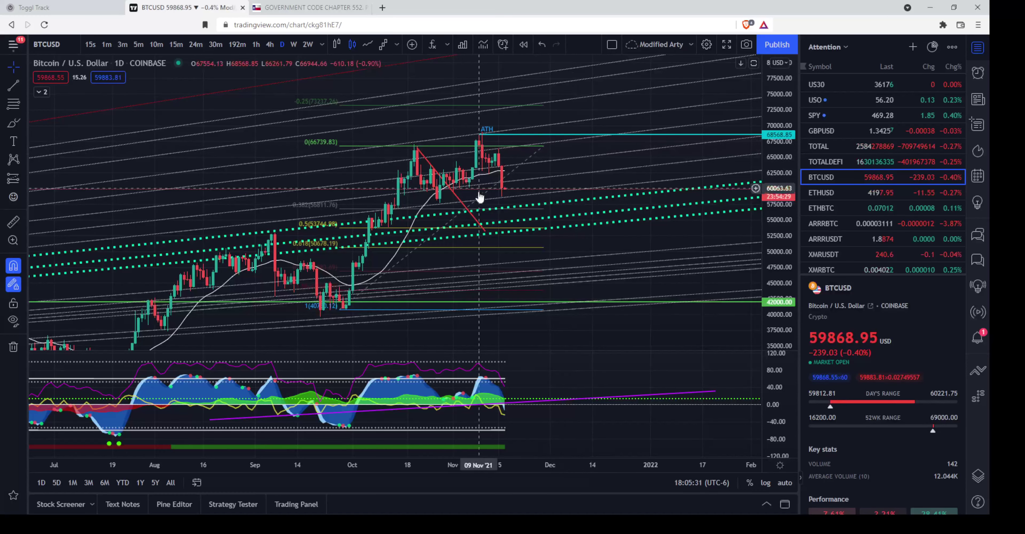
scroll(480, 234, up, 2)
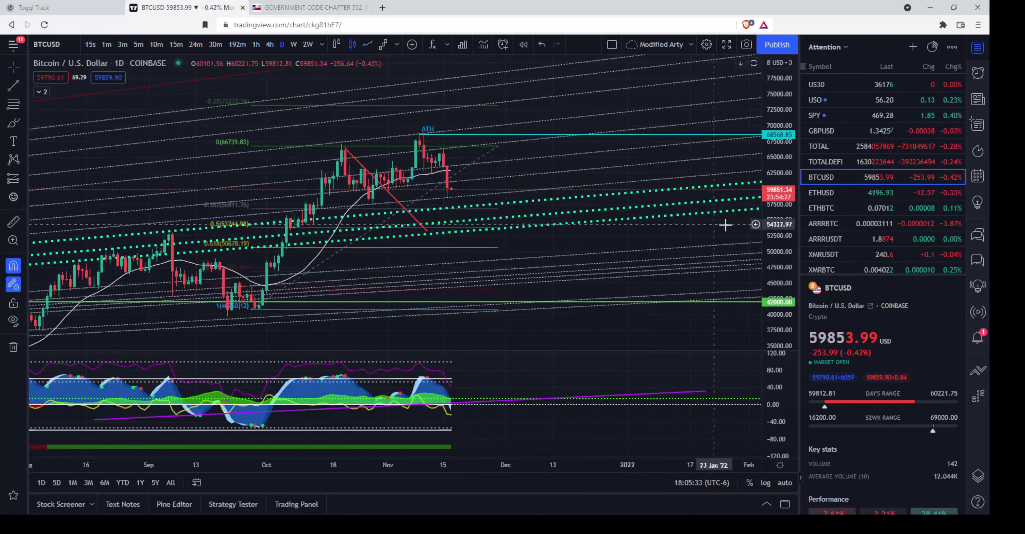
Step: Compare BTCUSD's daily price since spring 2021 with the October Fibonacci retracement and the three dotted green lines
drag(783, 244, 780, 189)
drag(533, 208, 615, 239)
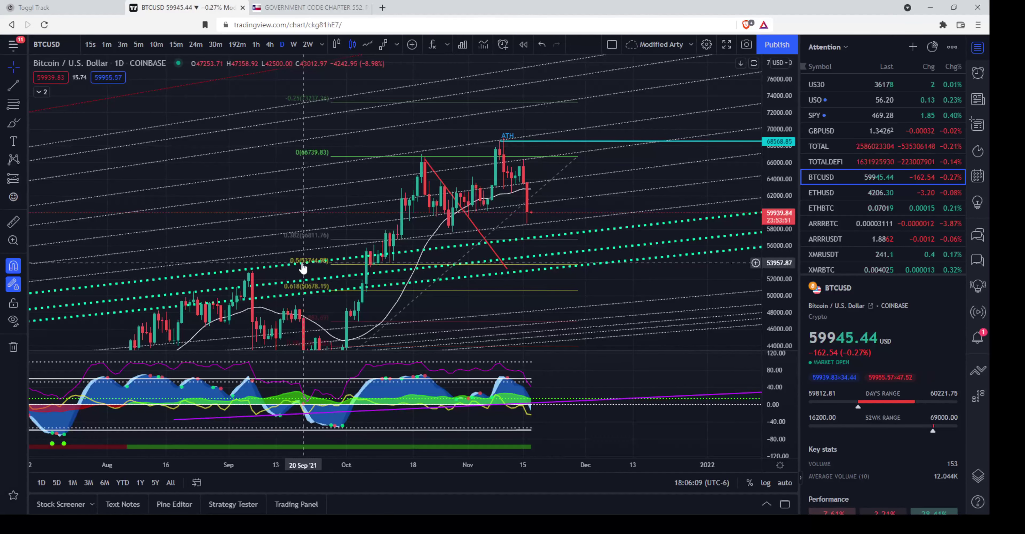
scroll(631, 300, down, 5)
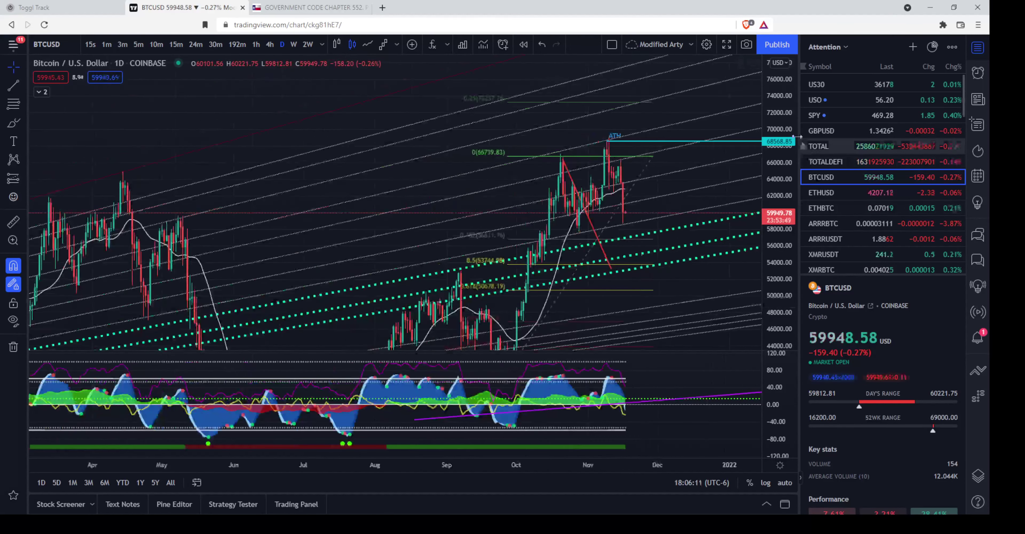
drag(779, 141, 776, 237)
drag(687, 253, 673, 225)
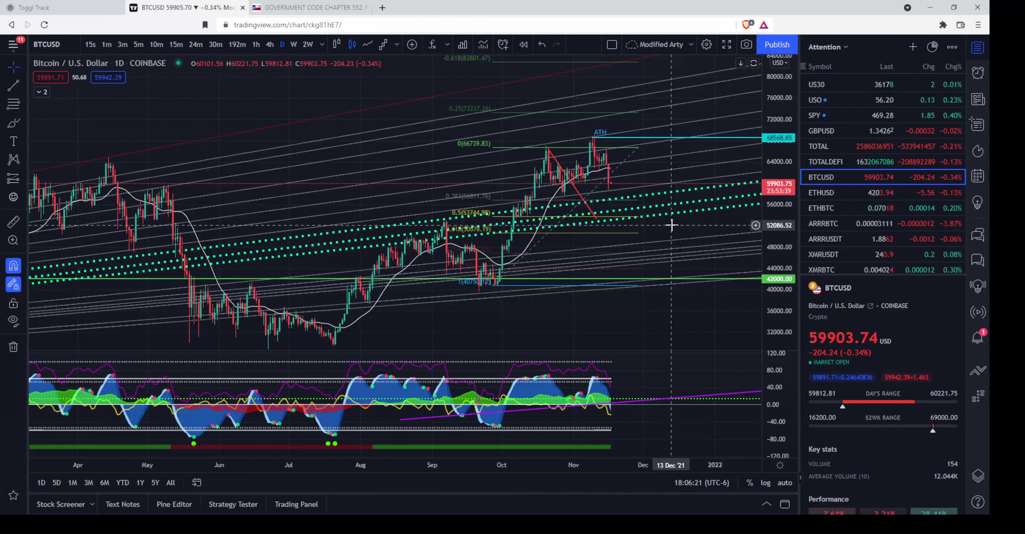
Step: Examine the space ahead of BTCUSD's latest daily candle into early 2022, between the dotted green lines and the 42000 level
drag(670, 226, 586, 329)
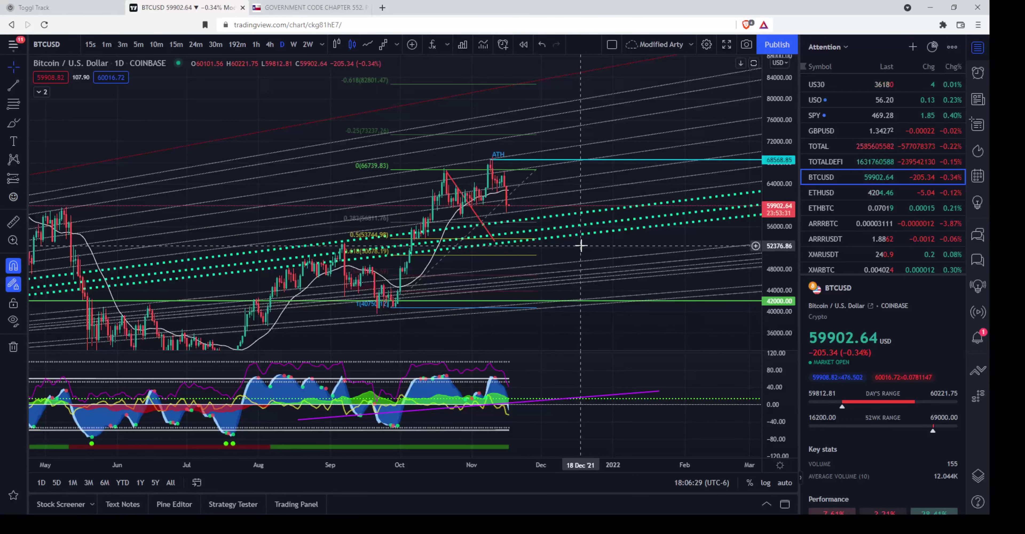
drag(572, 243, 563, 251)
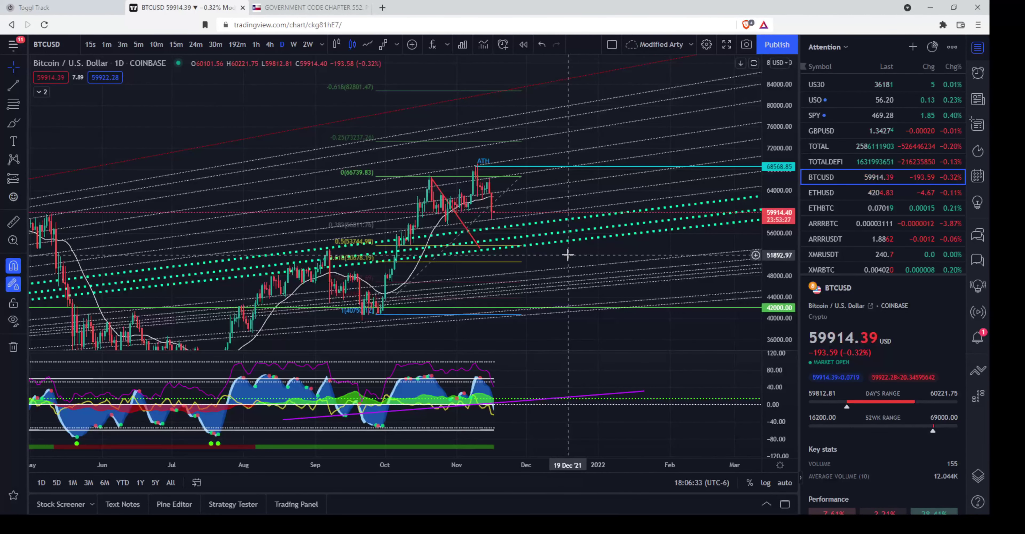
drag(563, 249, 556, 241)
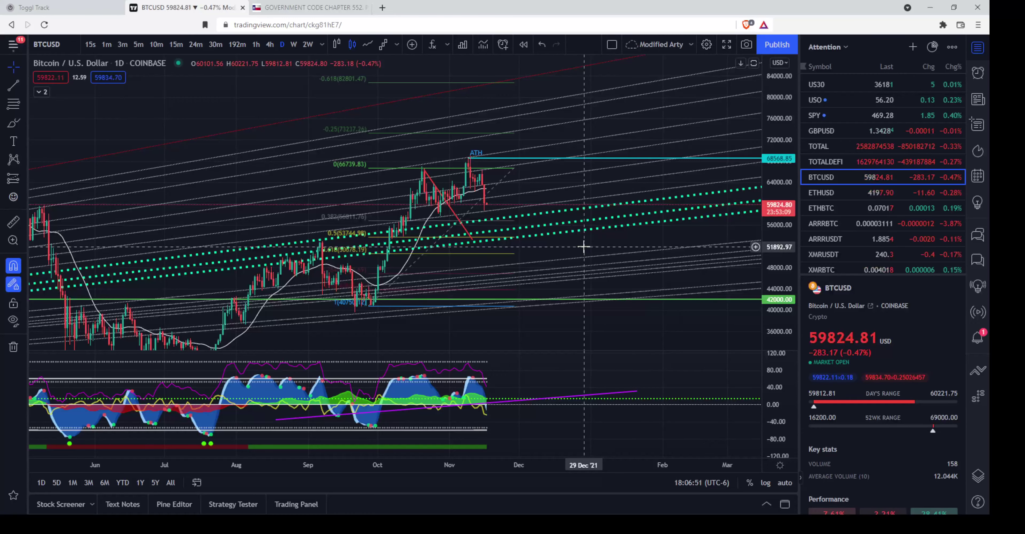
scroll(583, 247, down, 3)
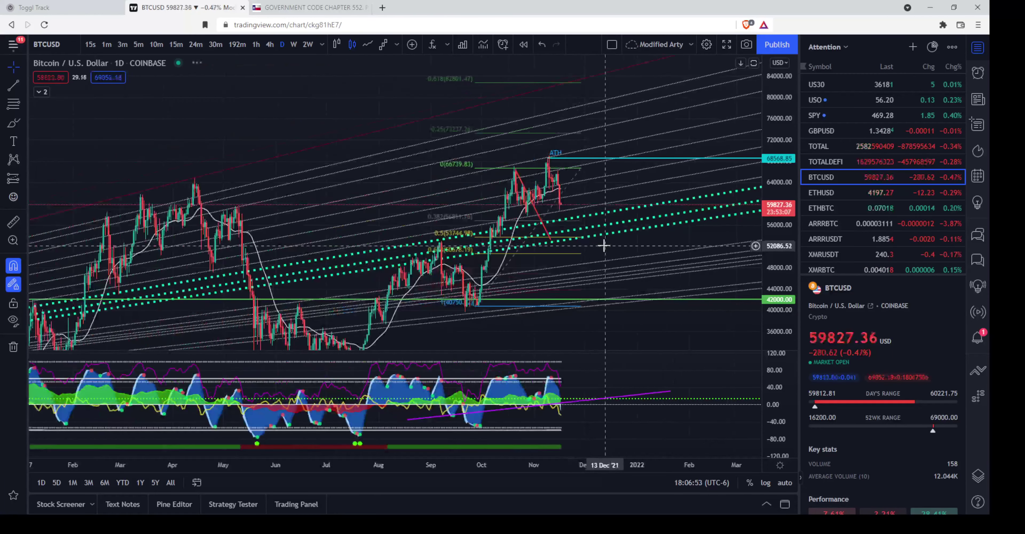
drag(609, 247, 528, 243)
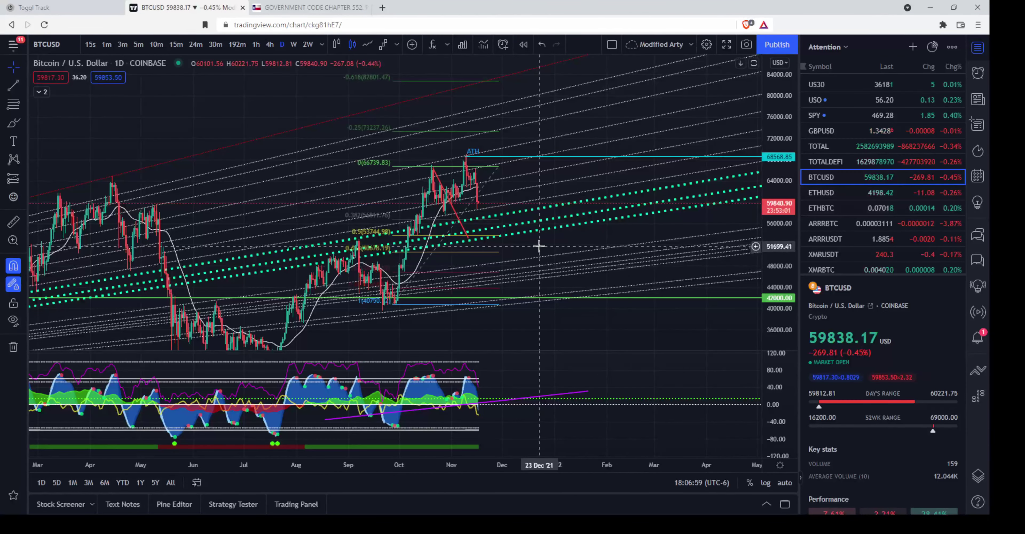
Step: Look through the watchlist's crypto pairs and open the daily chart of TOTAL, the crypto total market cap
scroll(879, 136, down, 2)
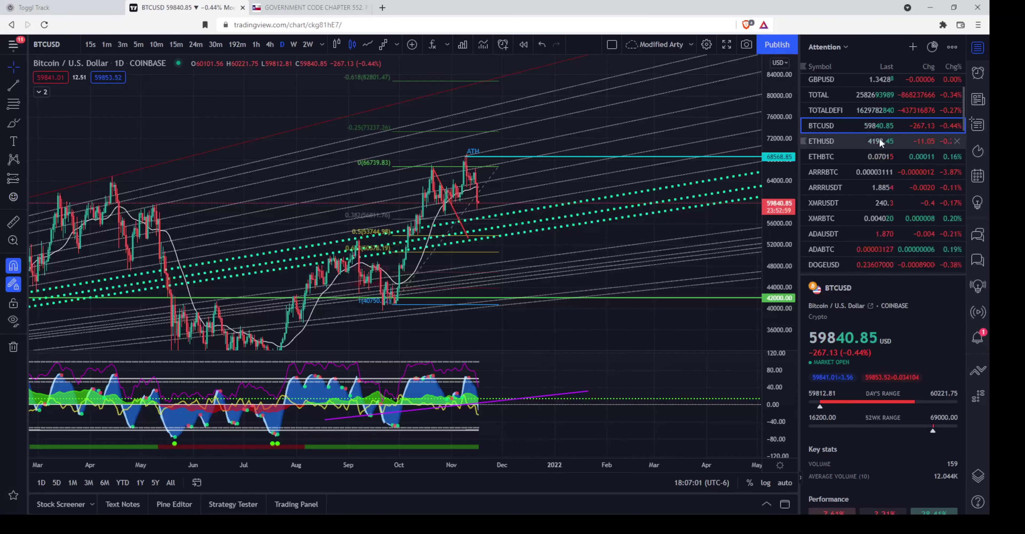
scroll(861, 167, down, 4)
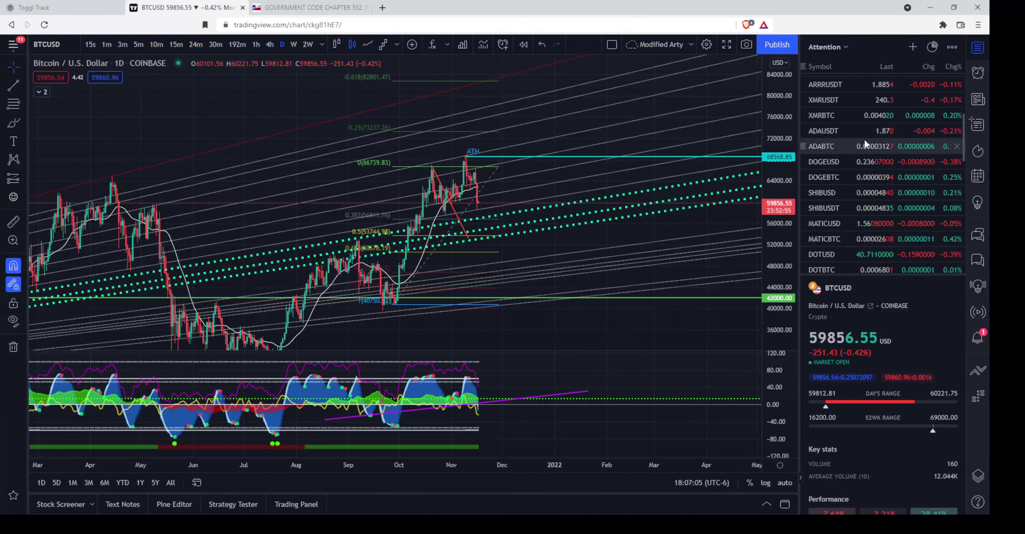
scroll(863, 139, down, 2)
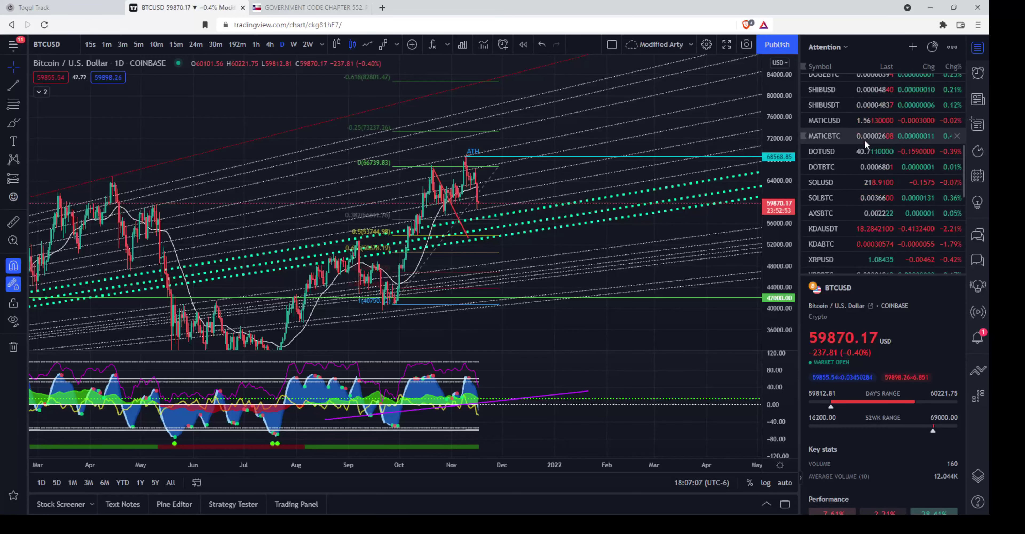
scroll(869, 142, up, 8)
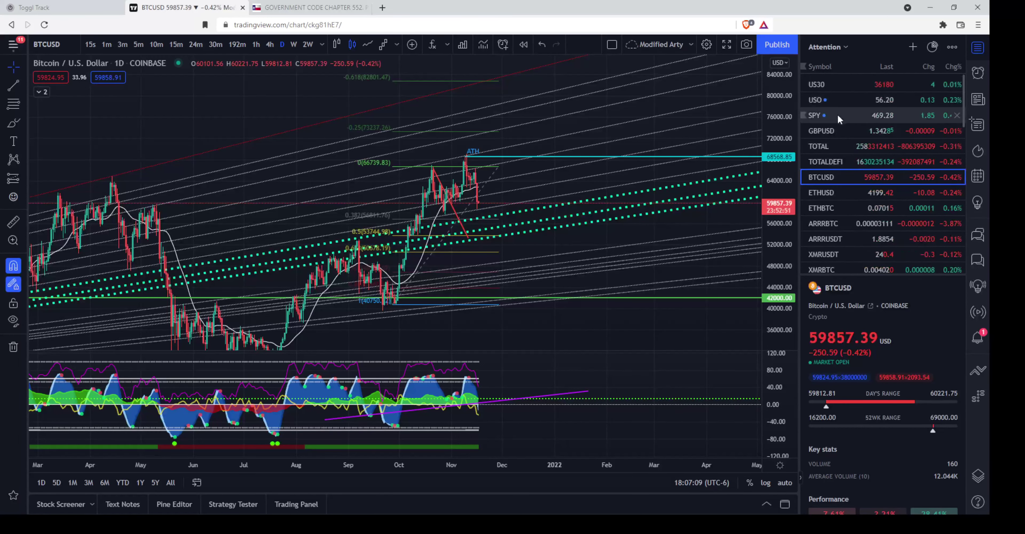
click(836, 151)
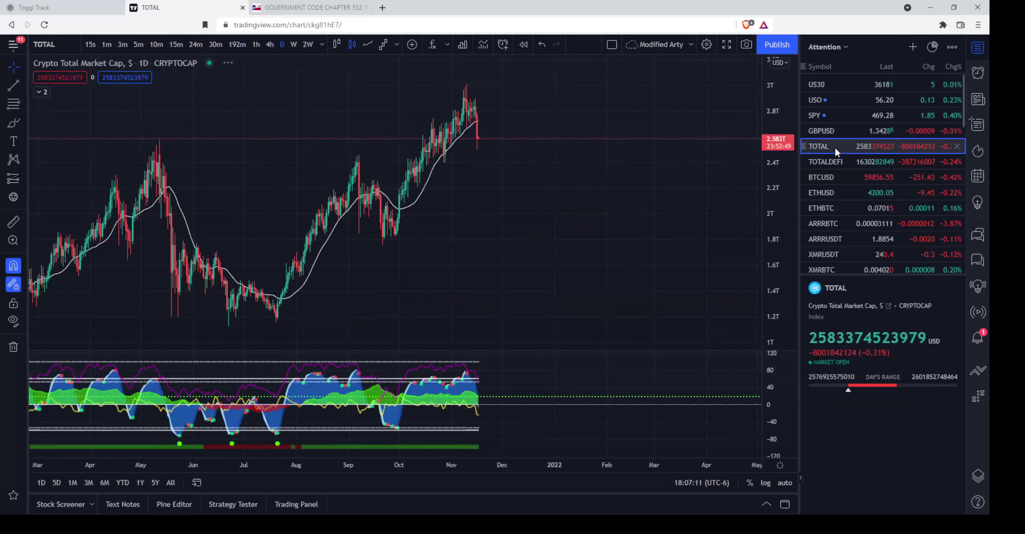
Step: Return to the BTCUSD daily chart and examine the latest candles against the ATH, Fibonacci and dotted green lines
click(837, 177)
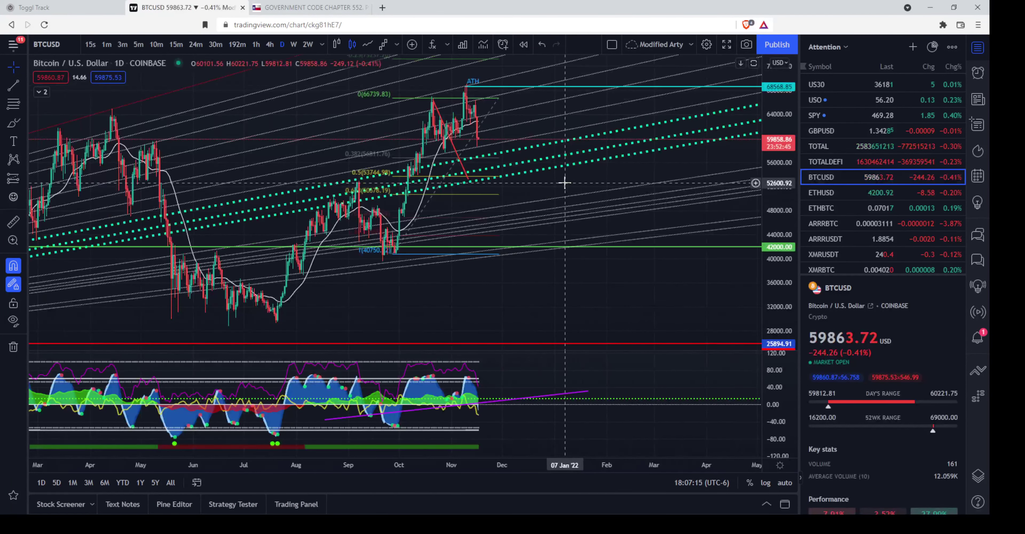
drag(565, 242, 647, 349)
scroll(572, 258, up, 5)
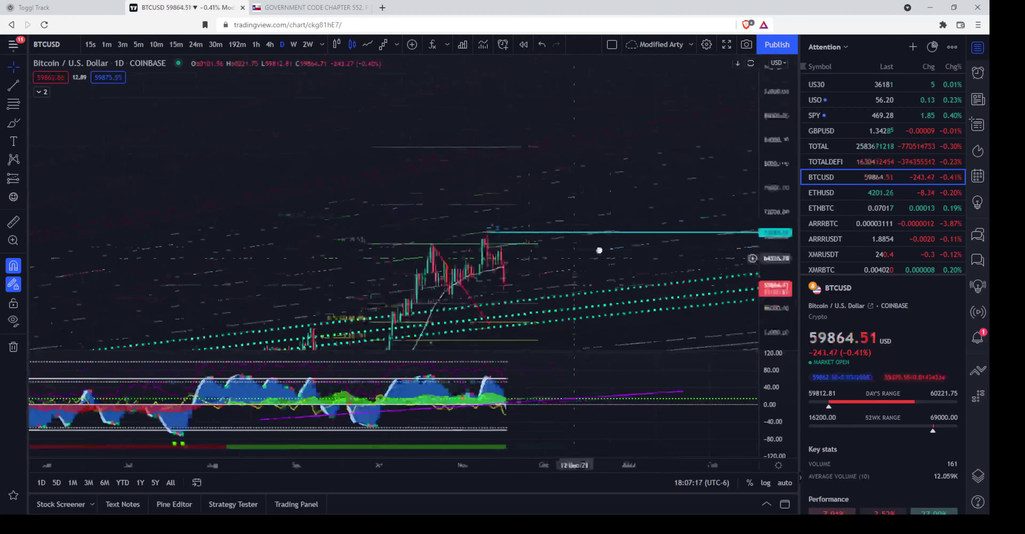
drag(631, 238, 529, 178)
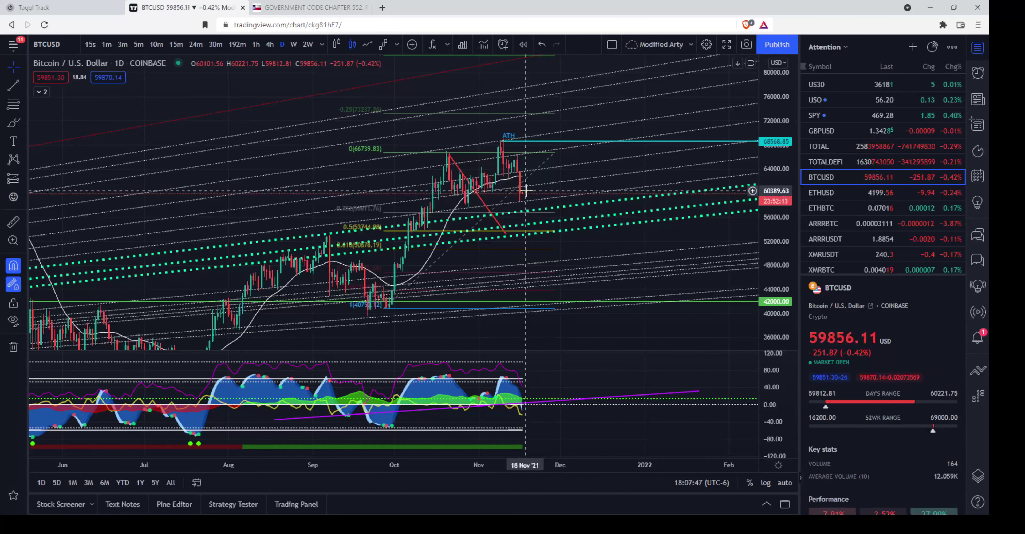
drag(576, 186, 573, 178)
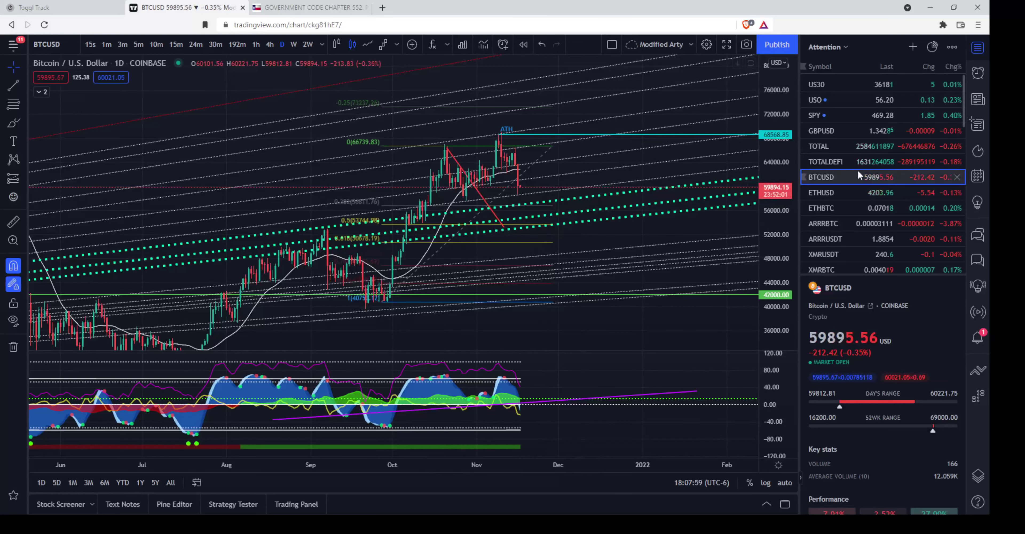
Step: Open KDAUSDT from the watchlist and examine its November surge and pullback up close on the daily chart
scroll(857, 175, down, 3)
scroll(853, 167, down, 4)
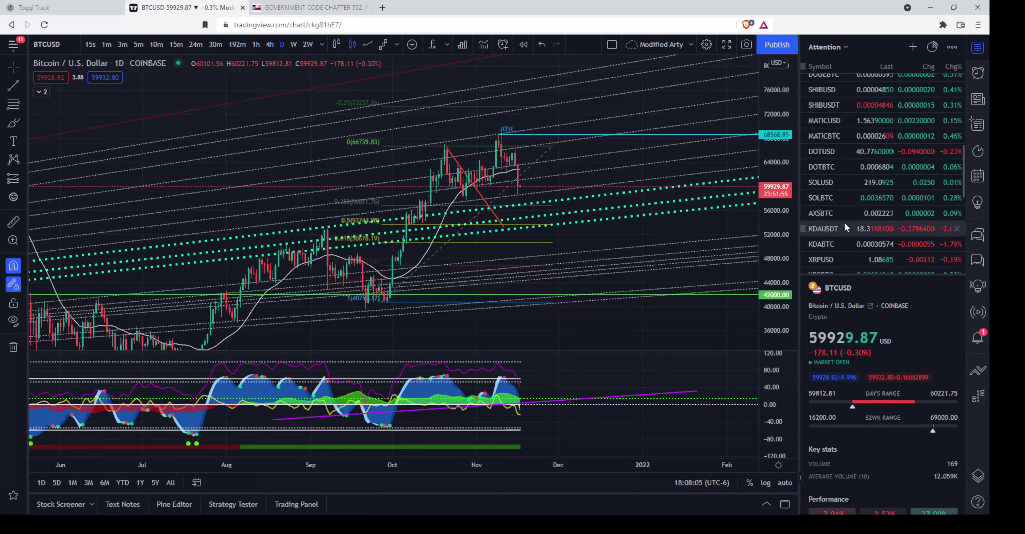
click(834, 232)
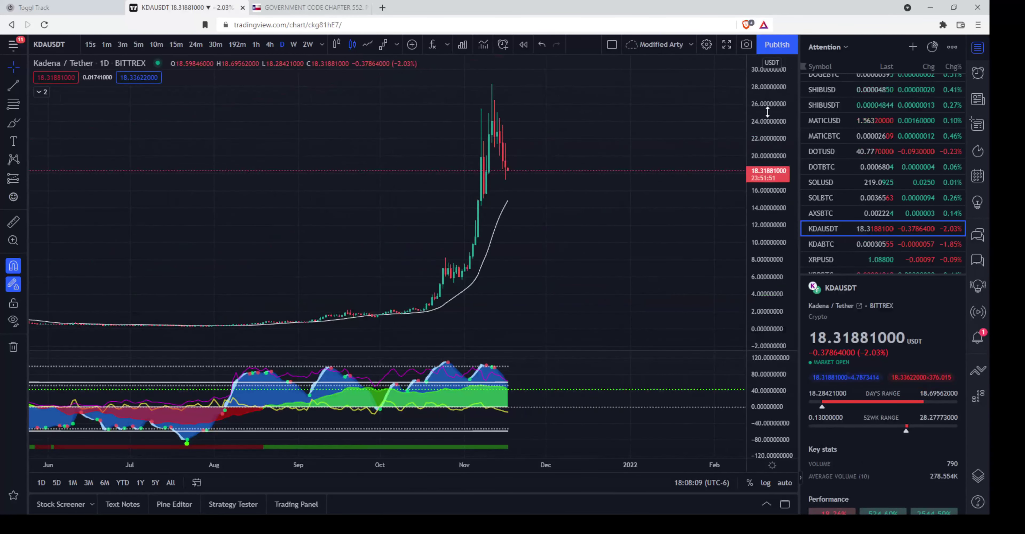
click(822, 239)
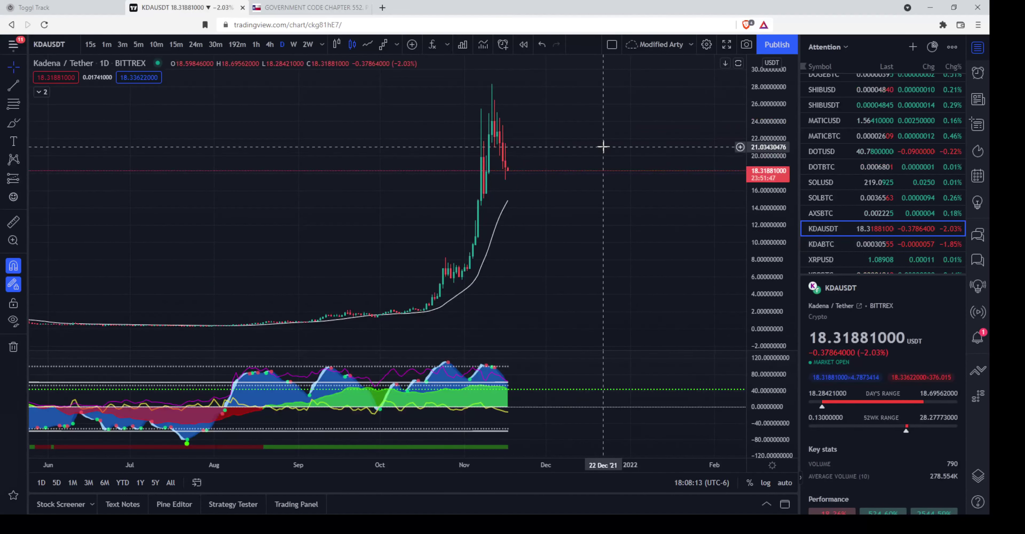
drag(542, 170, 696, 196)
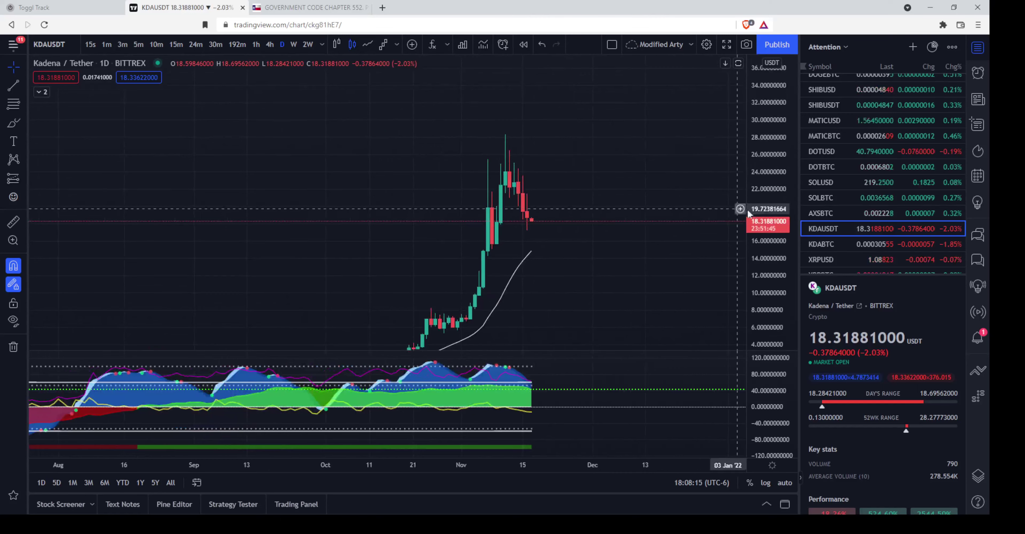
scroll(623, 208, up, 2)
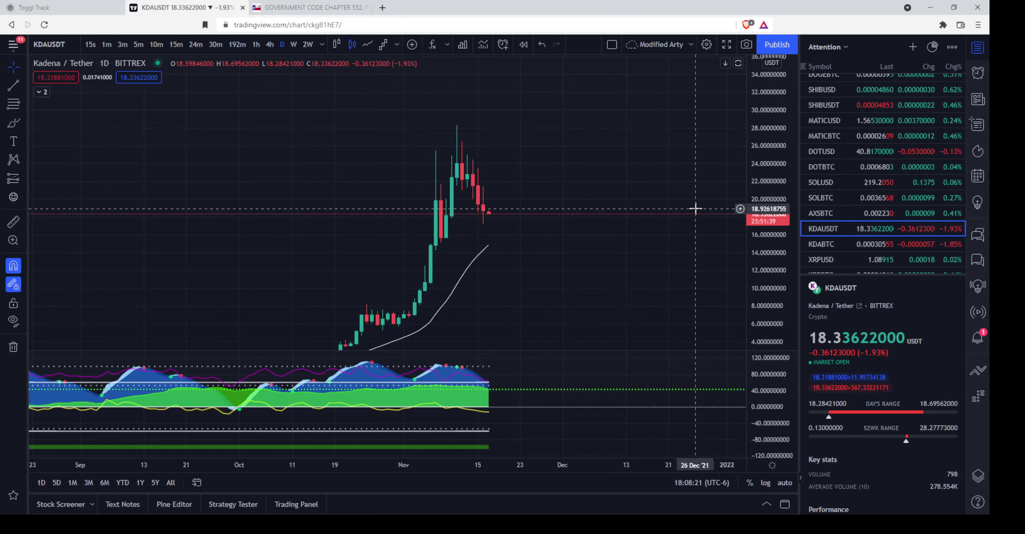
Step: Open MANAUSDT from the end of the watchlist and view its daily price together with the oscillator
scroll(852, 191, down, 3)
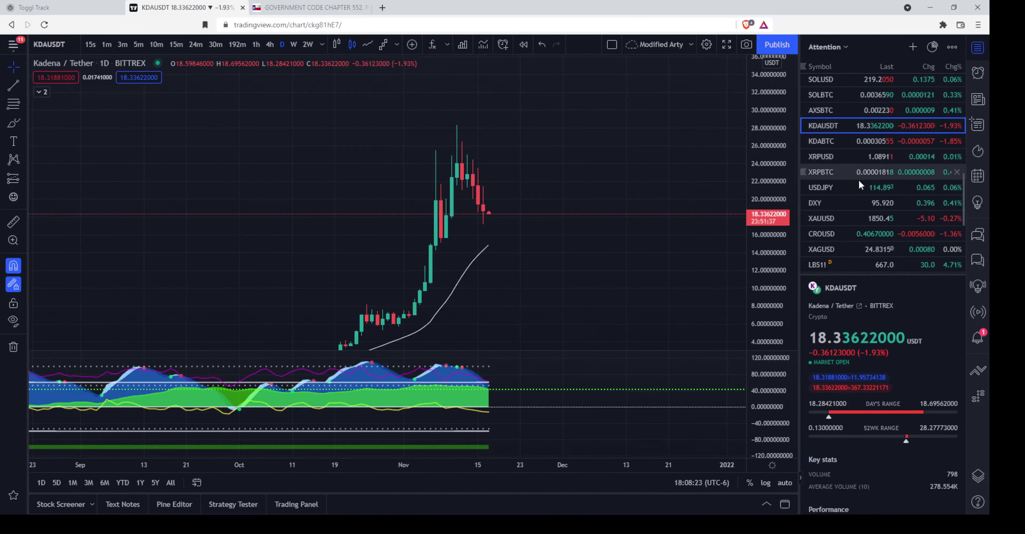
scroll(889, 148, down, 5)
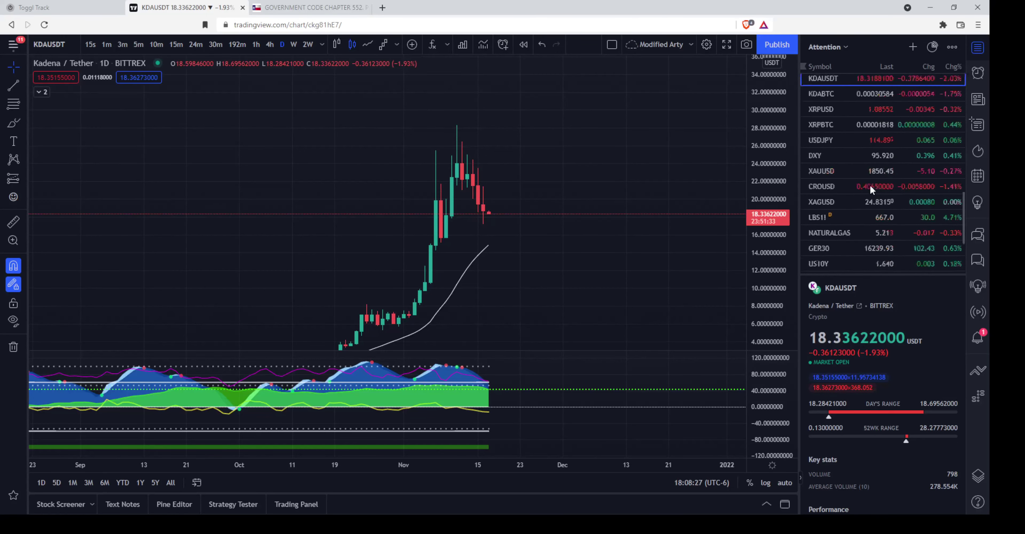
click(837, 270)
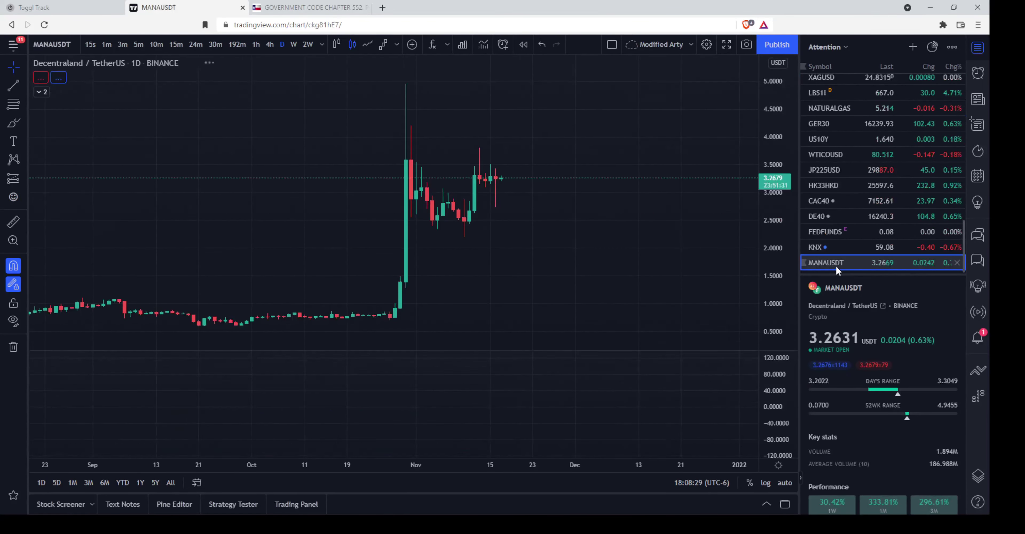
drag(555, 265, 570, 230)
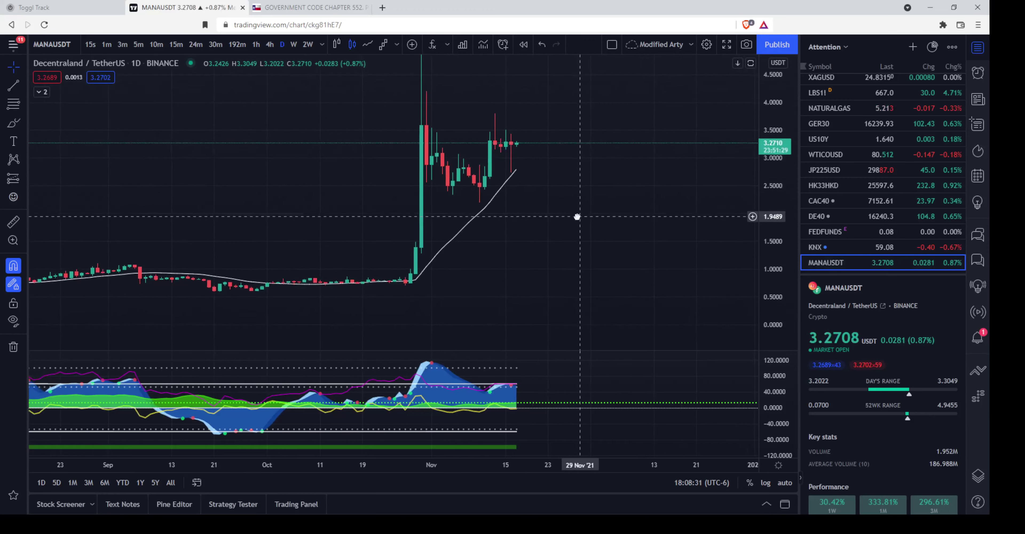
Step: Check the KNX daily chart and look over the neighbouring watchlist symbols
click(856, 248)
scroll(860, 212, up, 2)
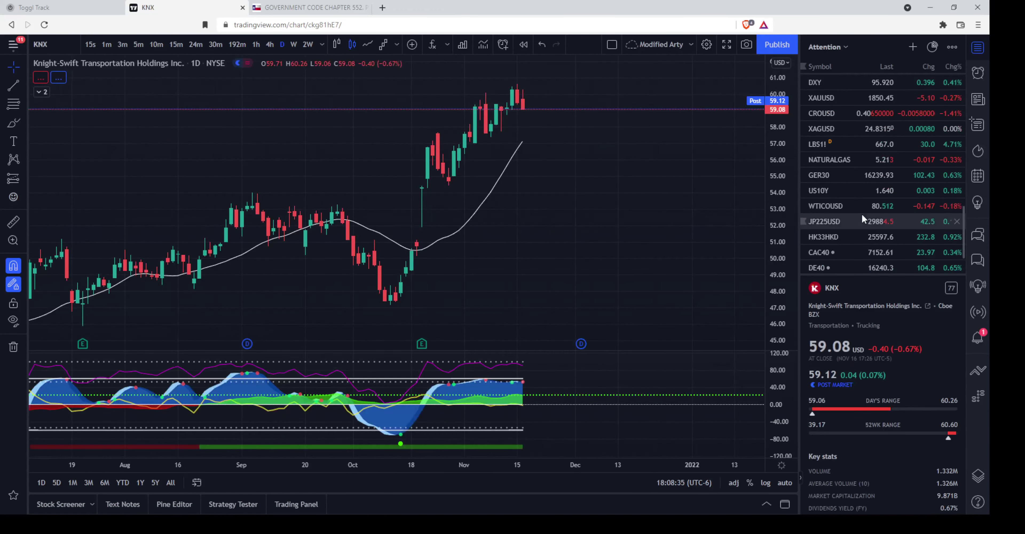
scroll(861, 210, down, 3)
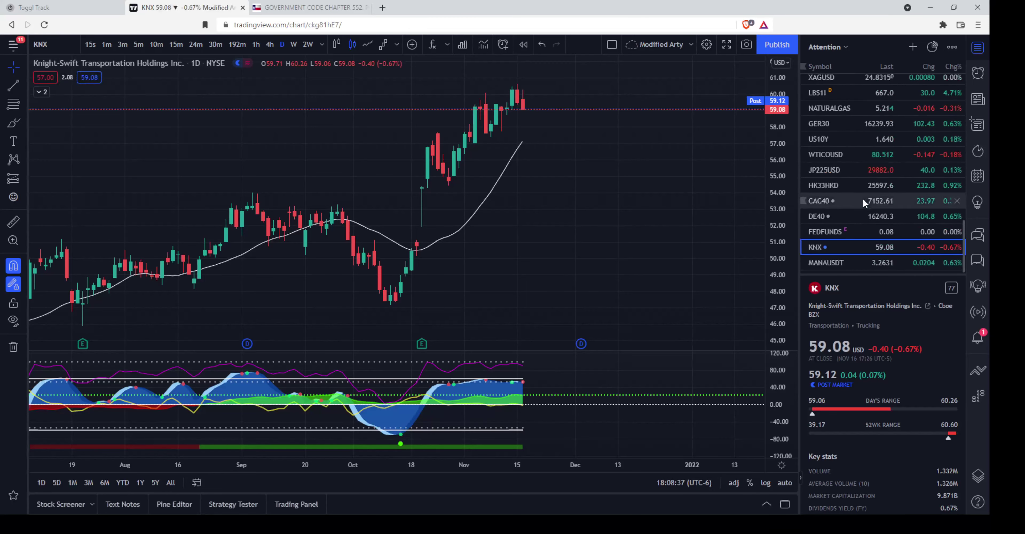
Step: Review the daily charts of the US10Y bond yield and WTICOUSD oil
click(846, 142)
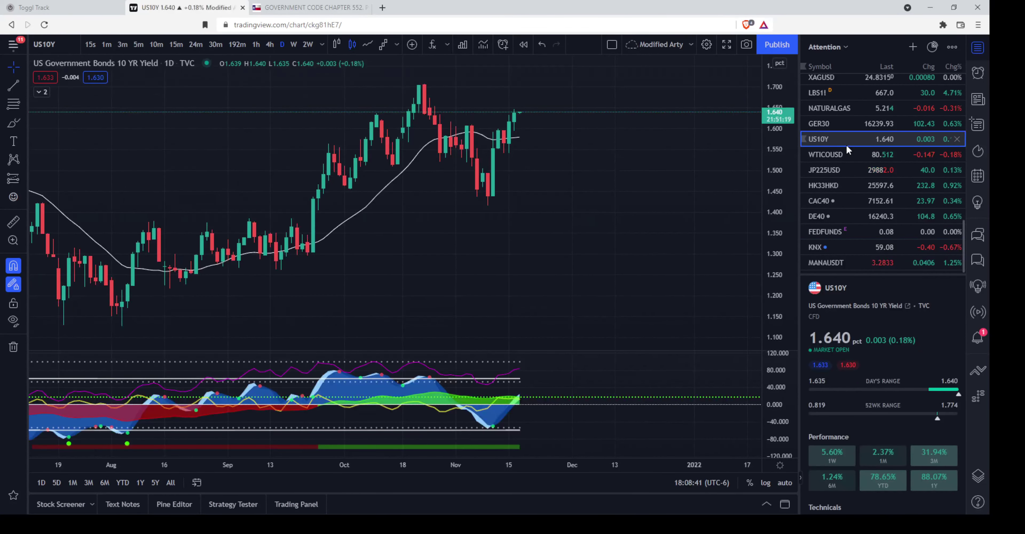
drag(441, 256, 458, 264)
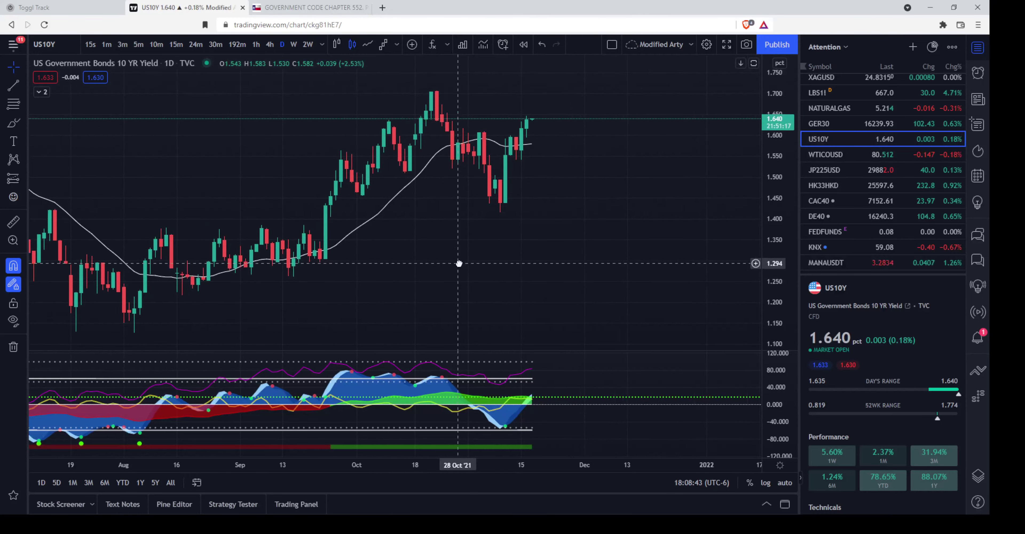
click(833, 157)
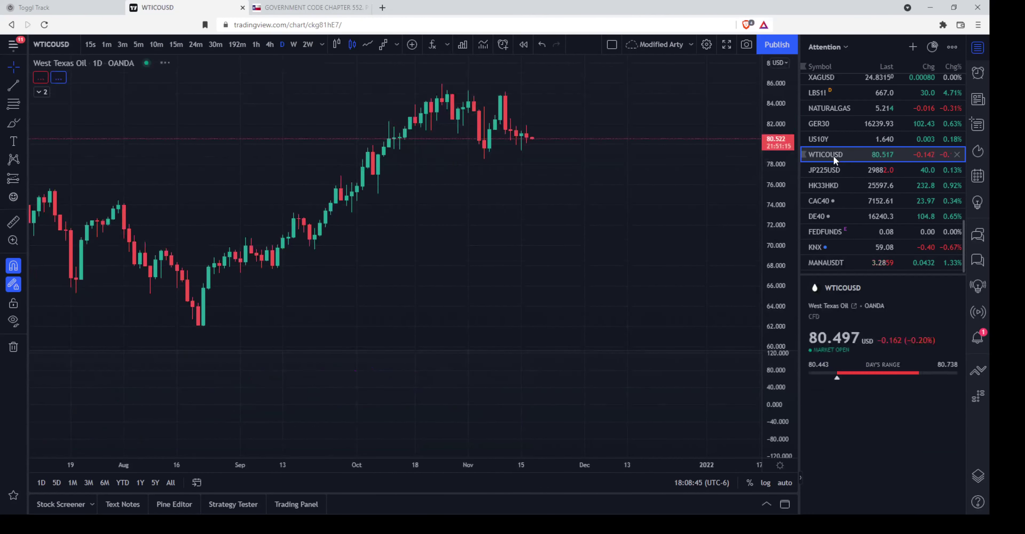
Step: Go through the daily charts of the JP225USD, HK33HKD, CAC40 and DE40 indices, ending on the FEDFUNDS rate
click(838, 173)
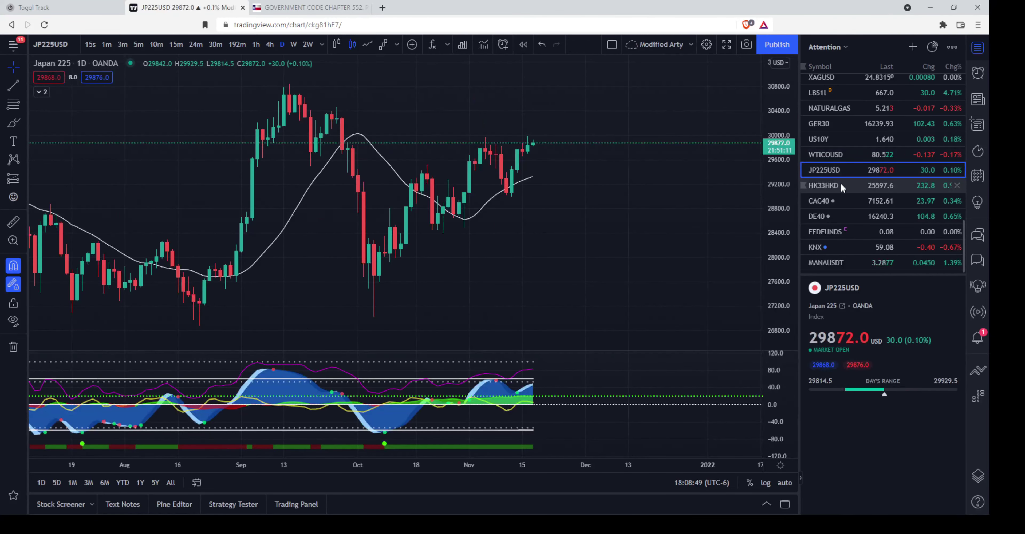
click(841, 186)
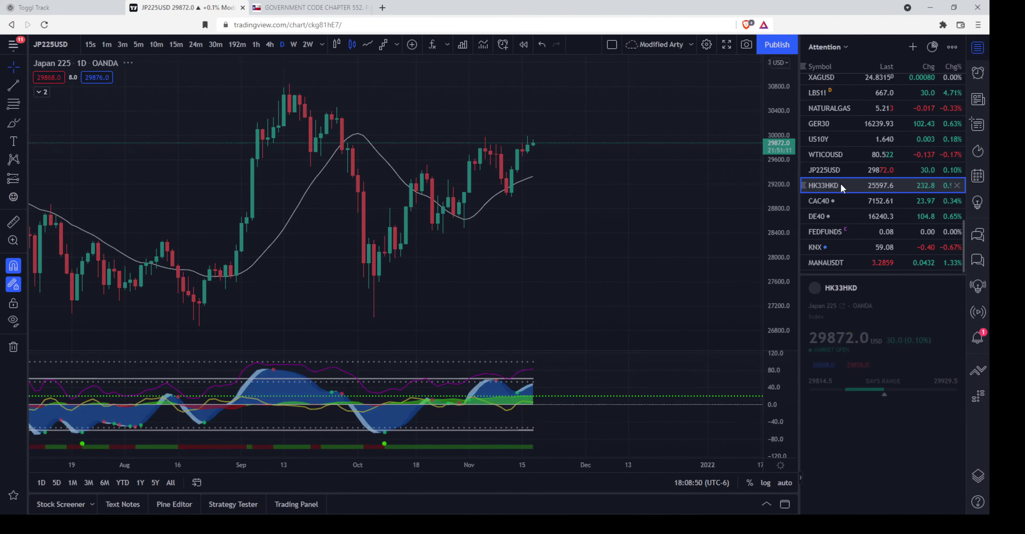
click(840, 201)
click(838, 217)
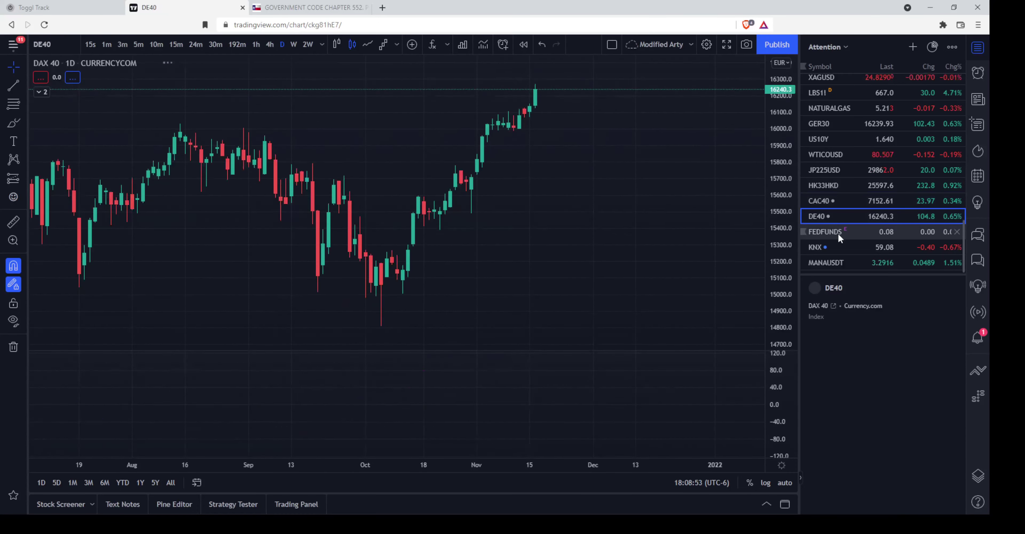
click(839, 232)
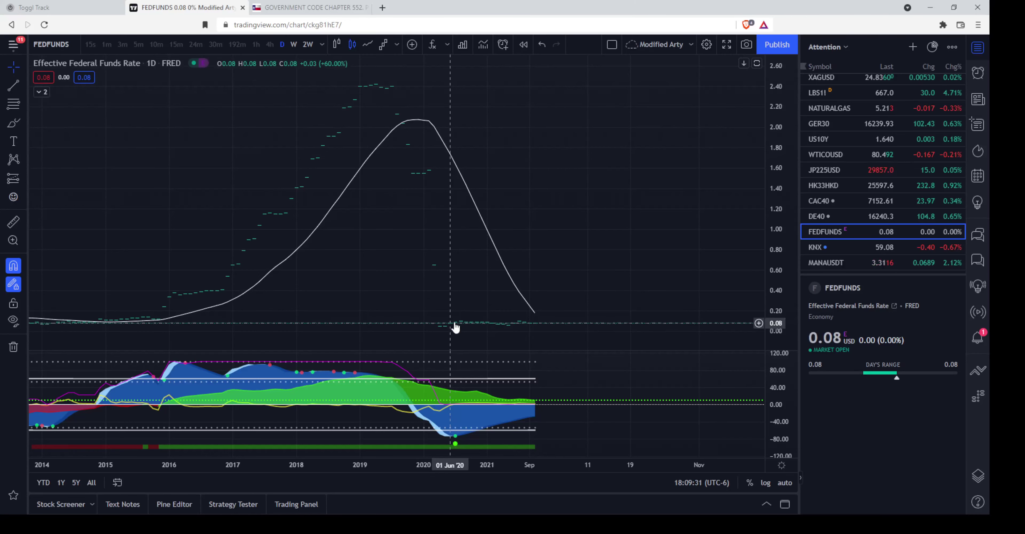
Step: Examine the FEDFUNDS daily chart from 2015 to 2021, comparing the rate with its average line and the oscillator
drag(781, 87, 736, 199)
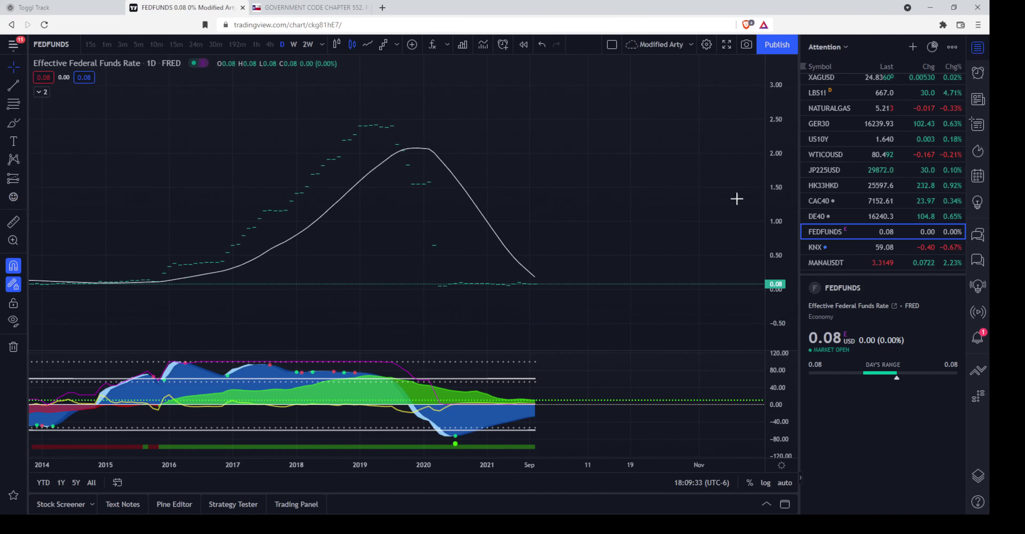
drag(503, 183, 583, 201)
drag(771, 102, 738, 168)
drag(605, 183, 618, 189)
scroll(618, 198, up, 2)
drag(781, 234, 776, 128)
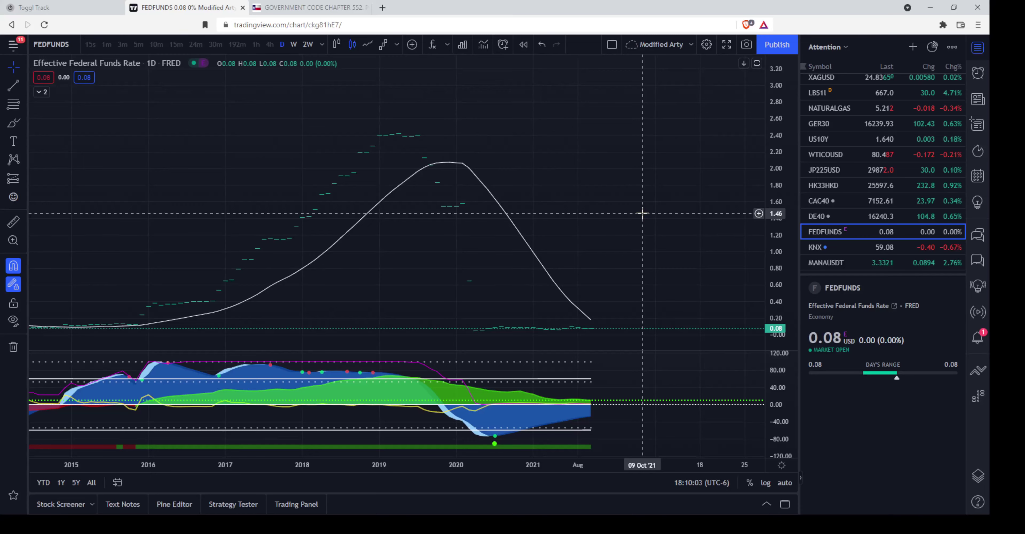
Step: Open the TOTAL crypto market cap from the watchlist and examine its daily candles and oscillator back to May
scroll(897, 223, up, 10)
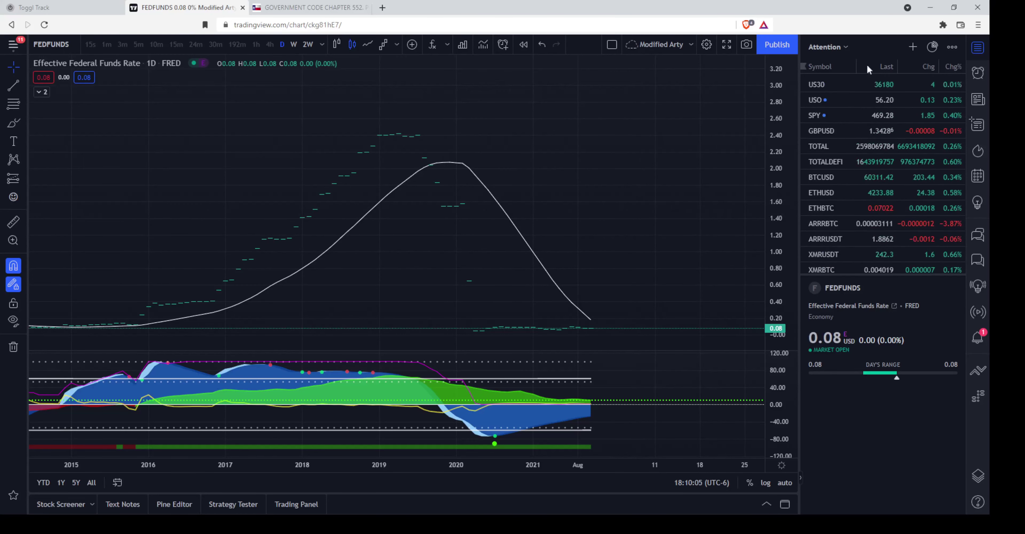
click(838, 129)
click(844, 143)
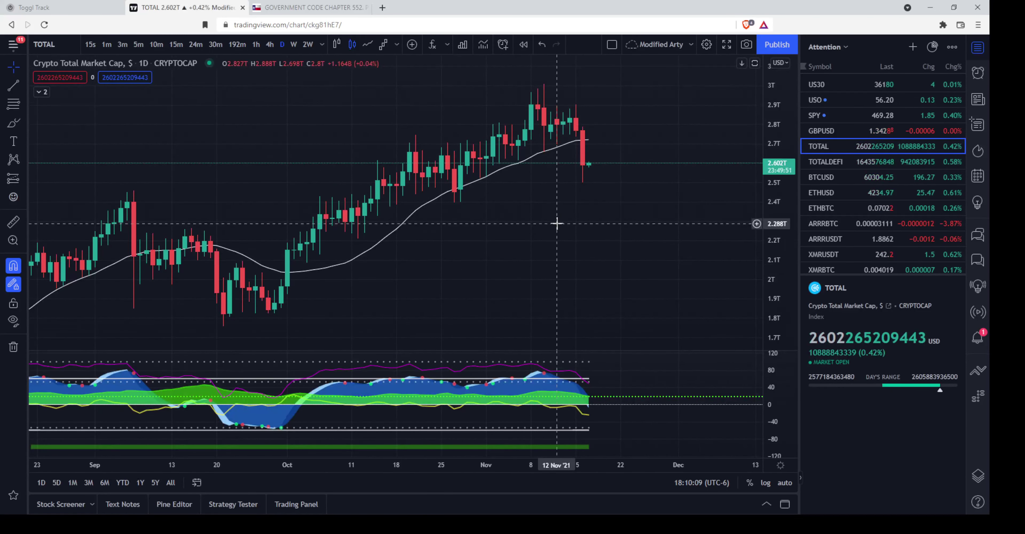
drag(557, 223, 510, 228)
drag(605, 239, 542, 256)
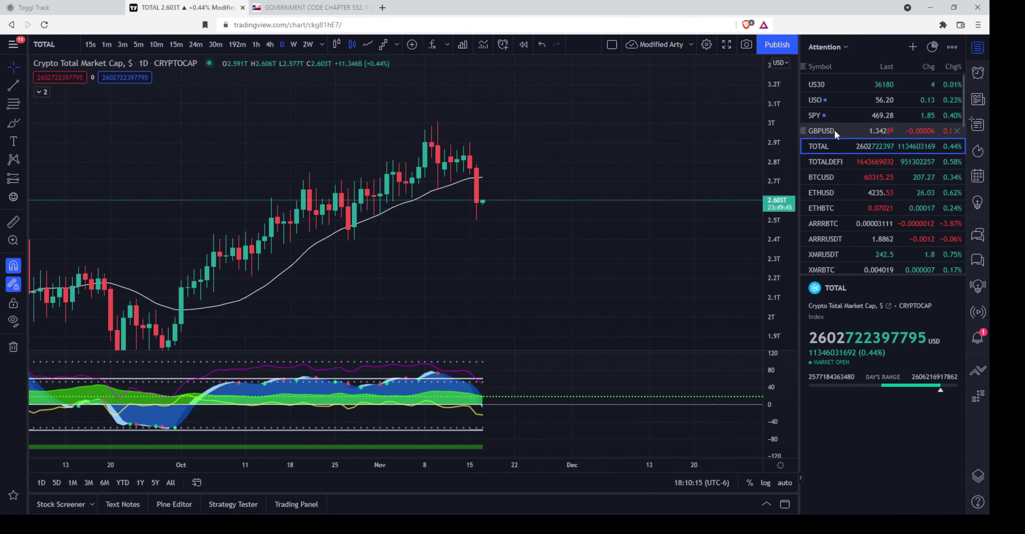
drag(451, 243, 474, 230)
scroll(432, 240, up, 1)
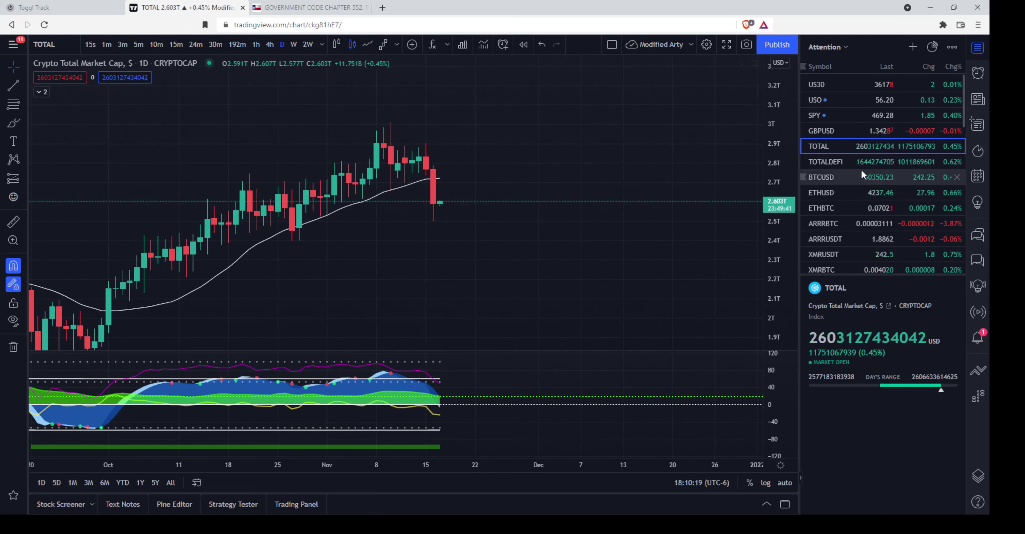
scroll(480, 272, down, 1)
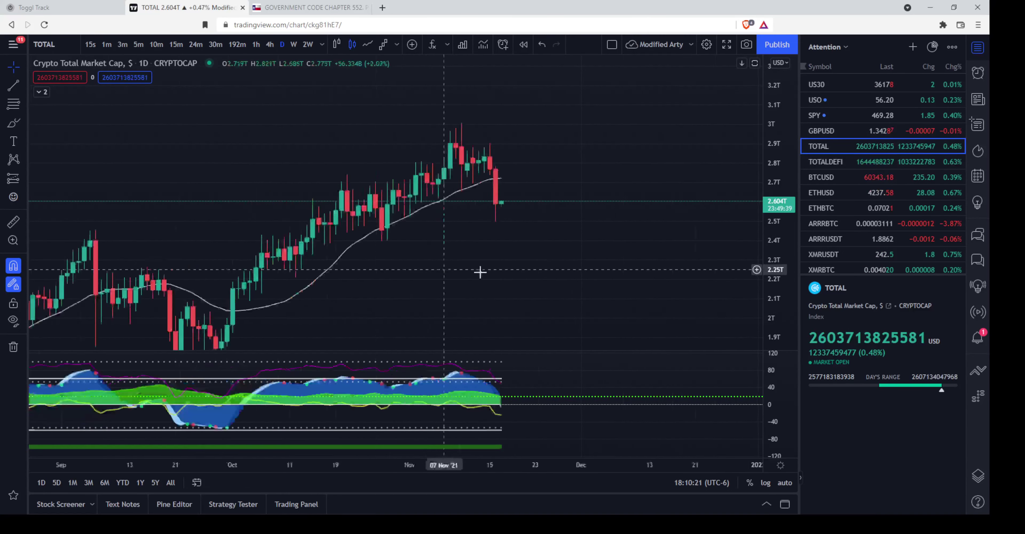
scroll(480, 272, down, 2)
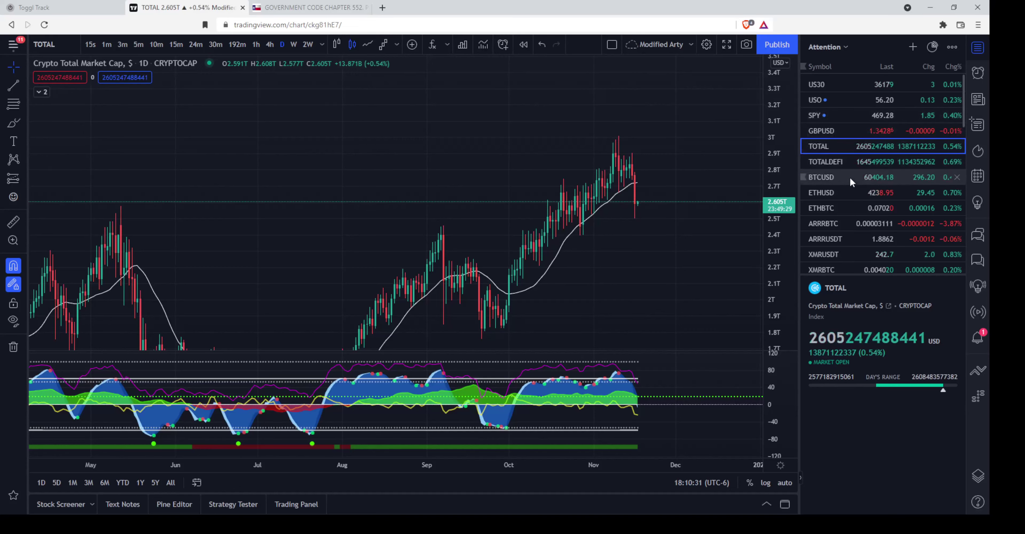
Step: Compare the daily charts of TOTALDEFI, TOTAL and the US30 index
click(847, 155)
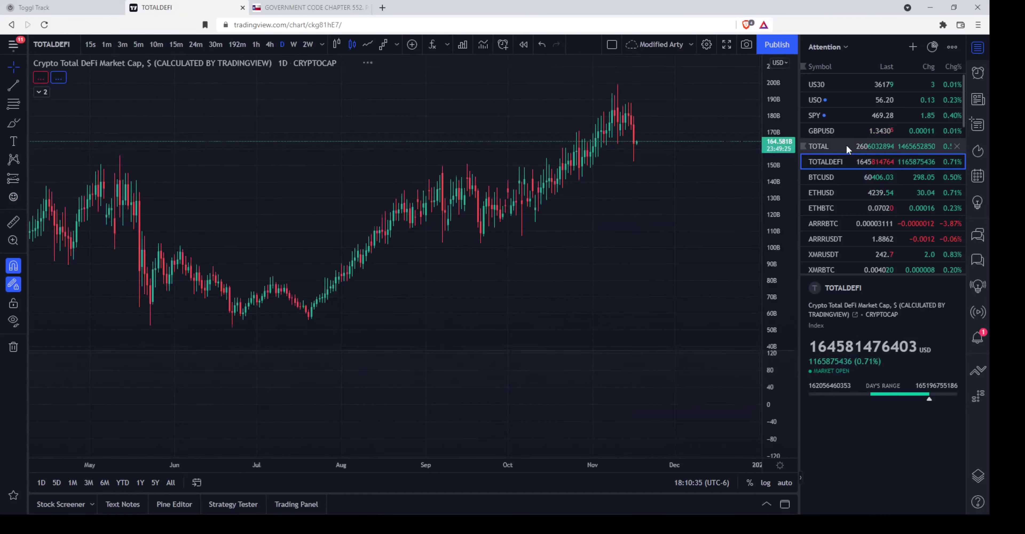
scroll(842, 97, down, 1)
click(842, 97)
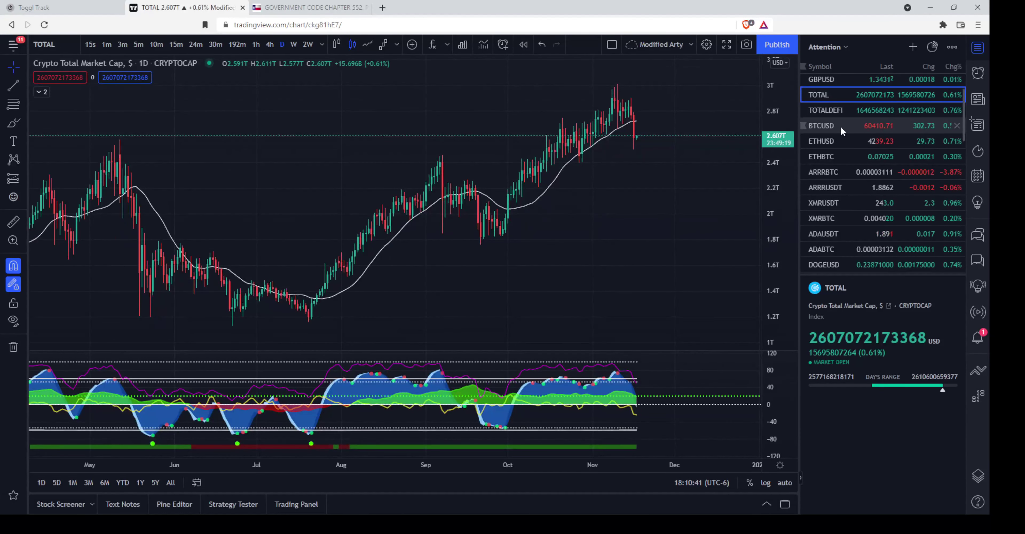
scroll(839, 127, up, 1)
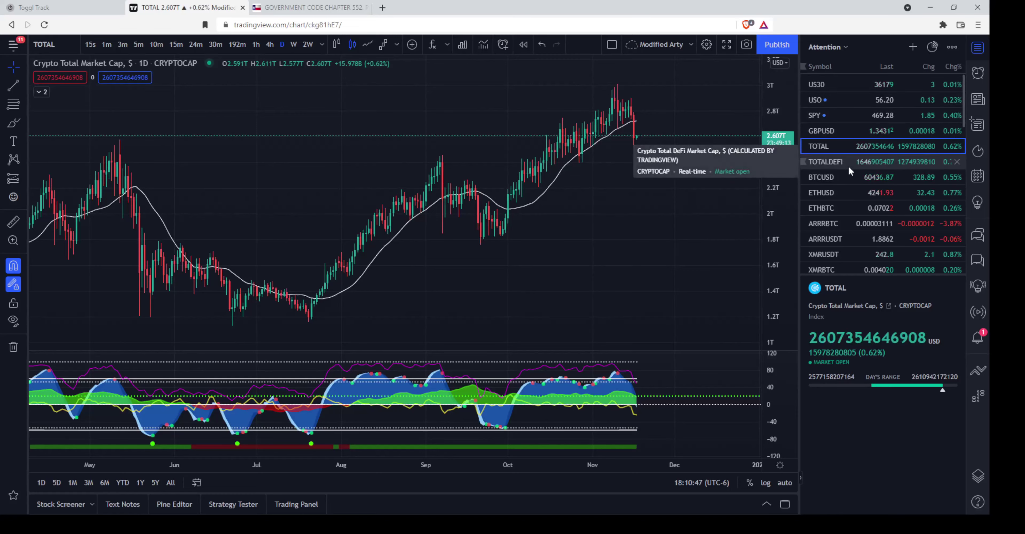
click(829, 85)
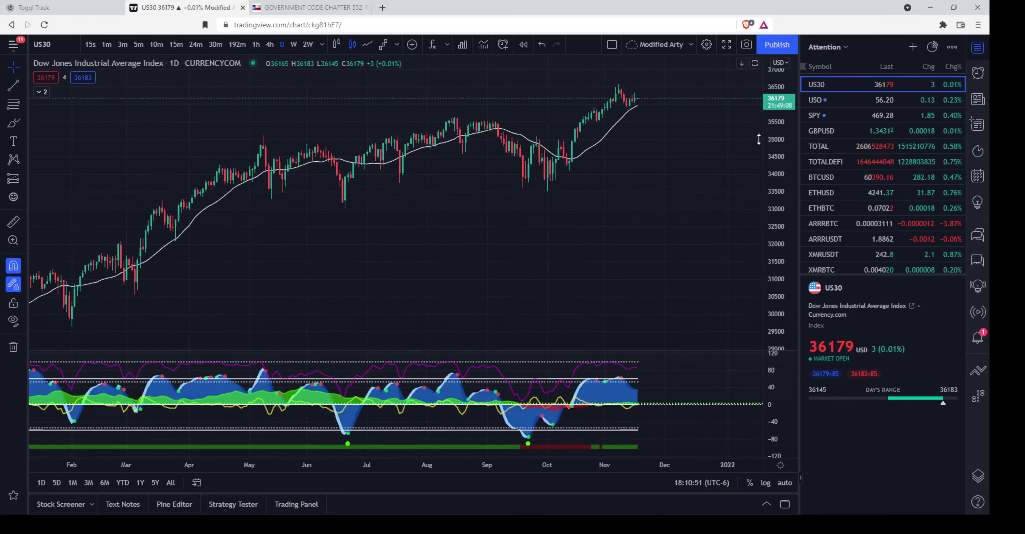
scroll(549, 258, down, 5)
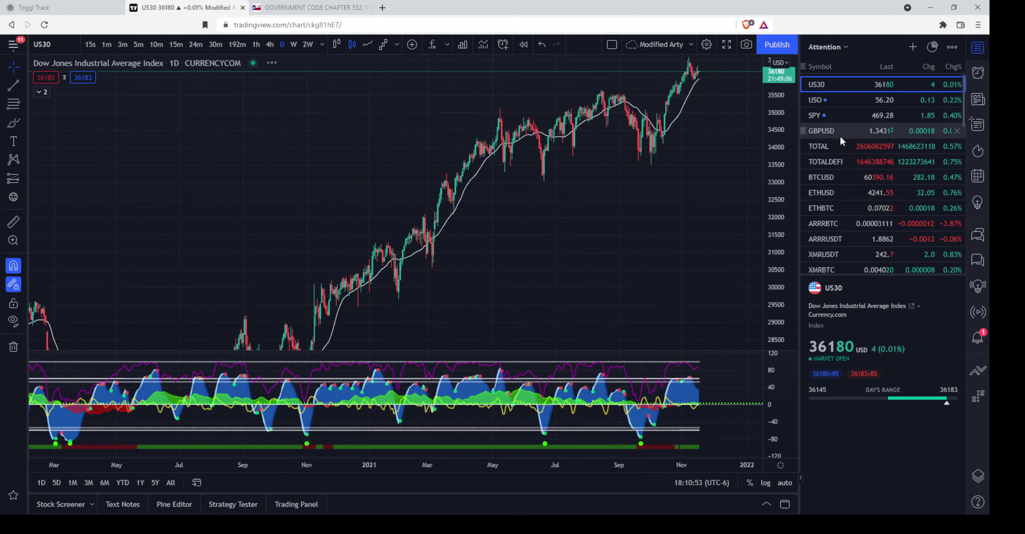
Step: Reopen FEDFUNDS and examine the interest rate's long-term history back to 1955
scroll(841, 202, down, 2)
scroll(846, 226, down, 3)
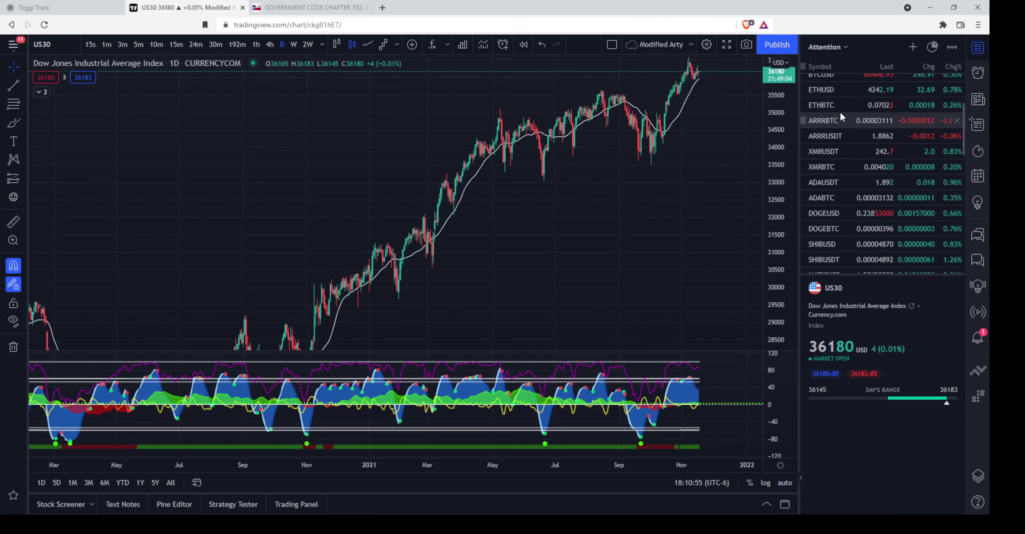
click(844, 233)
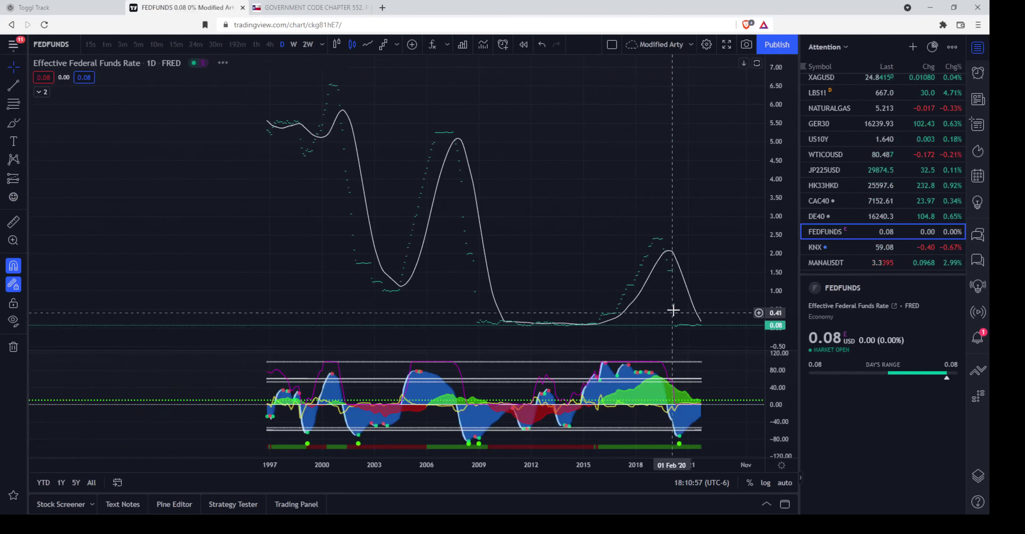
scroll(569, 206, up, 4)
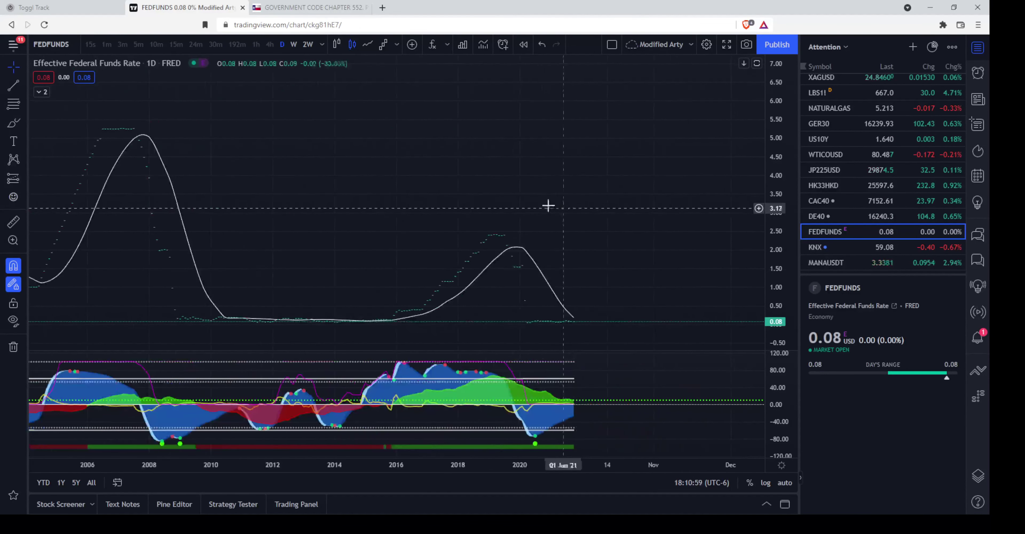
scroll(489, 189, down, 4)
drag(779, 112, 772, 234)
scroll(586, 192, down, 4)
drag(589, 156, 683, 230)
drag(775, 114, 776, 230)
drag(452, 137, 507, 200)
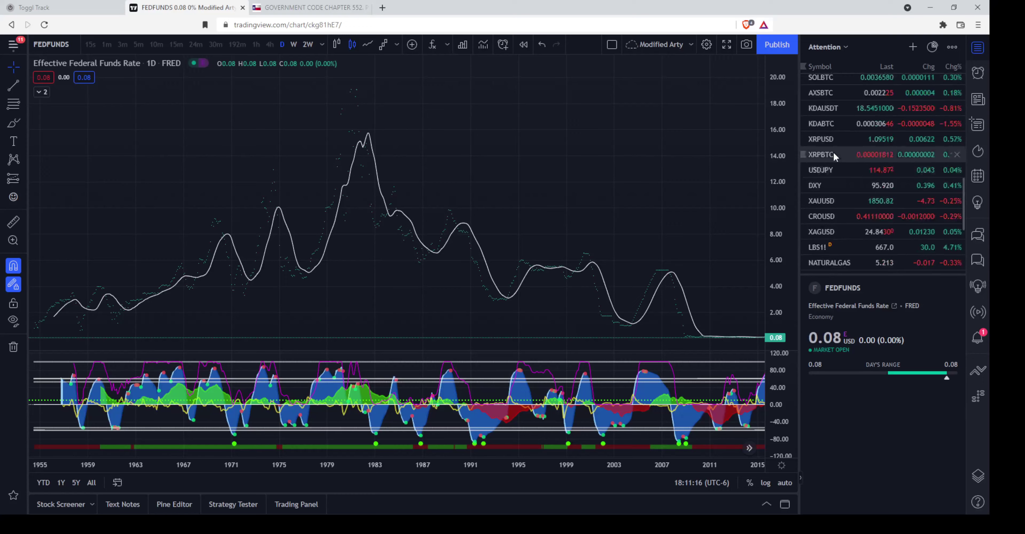
Step: Open the DXY dollar index from the watchlist
scroll(833, 151, up, 5)
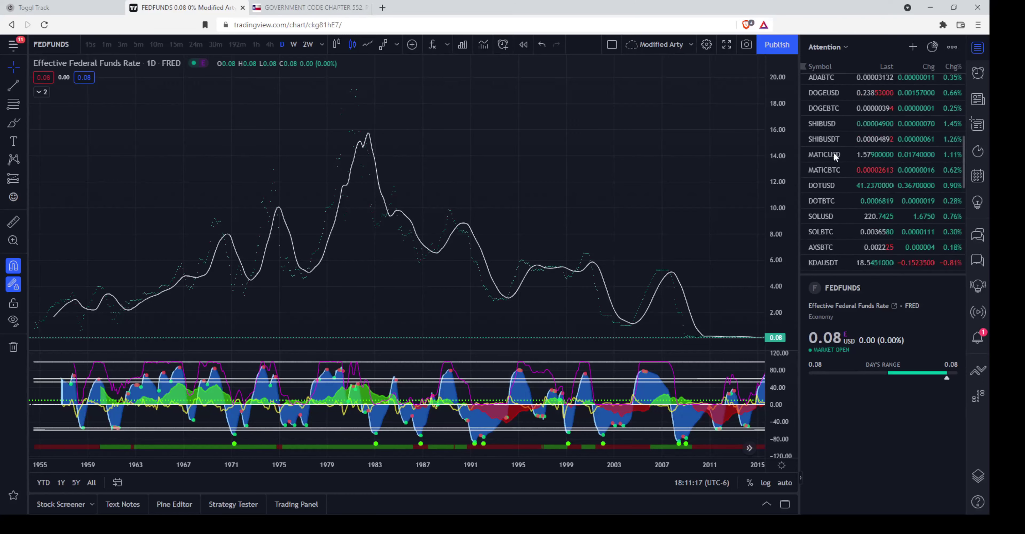
scroll(837, 121, down, 5)
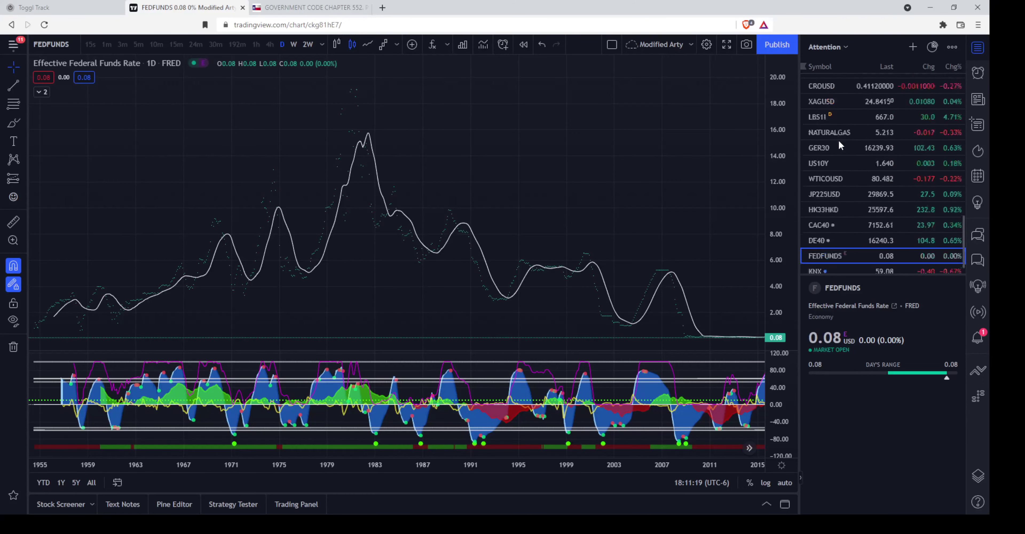
click(833, 185)
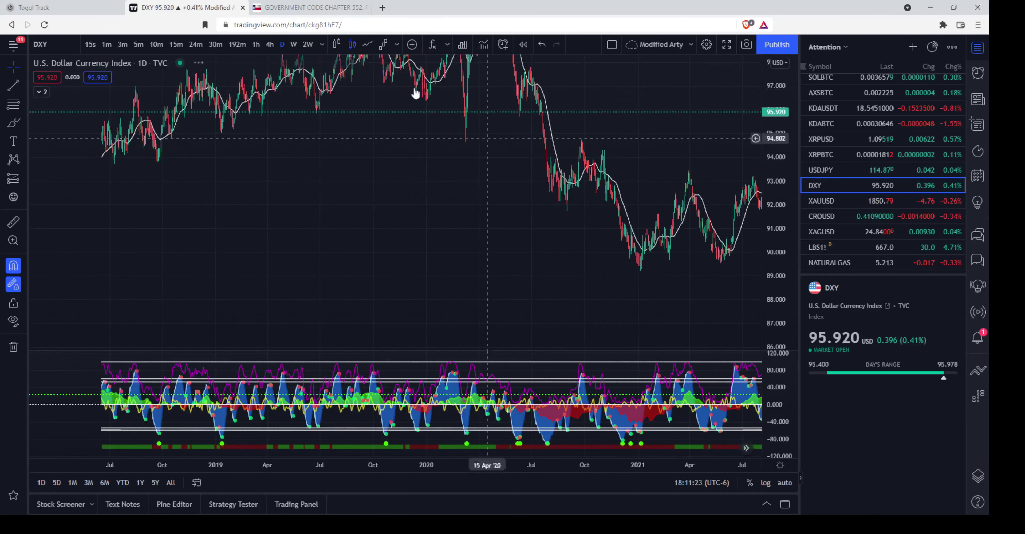
Step: Add the 1 month interval to the favourites and switch the DXY chart to it
click(321, 46)
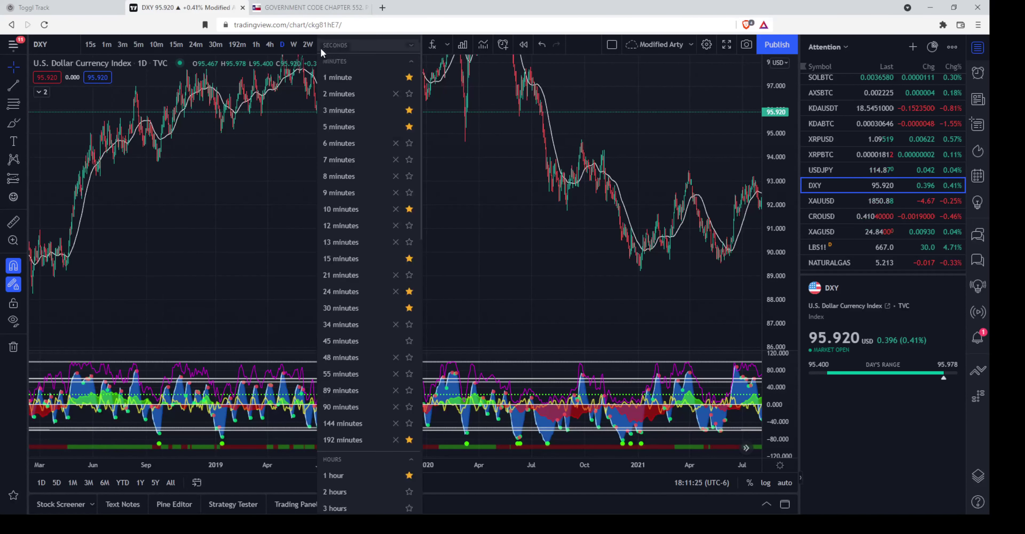
scroll(352, 438, down, 8)
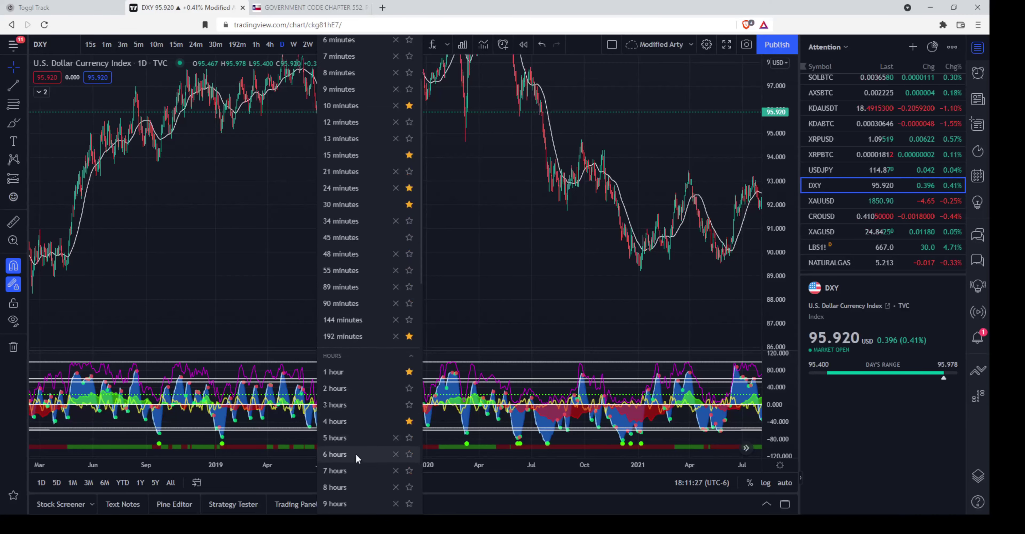
scroll(352, 453, down, 8)
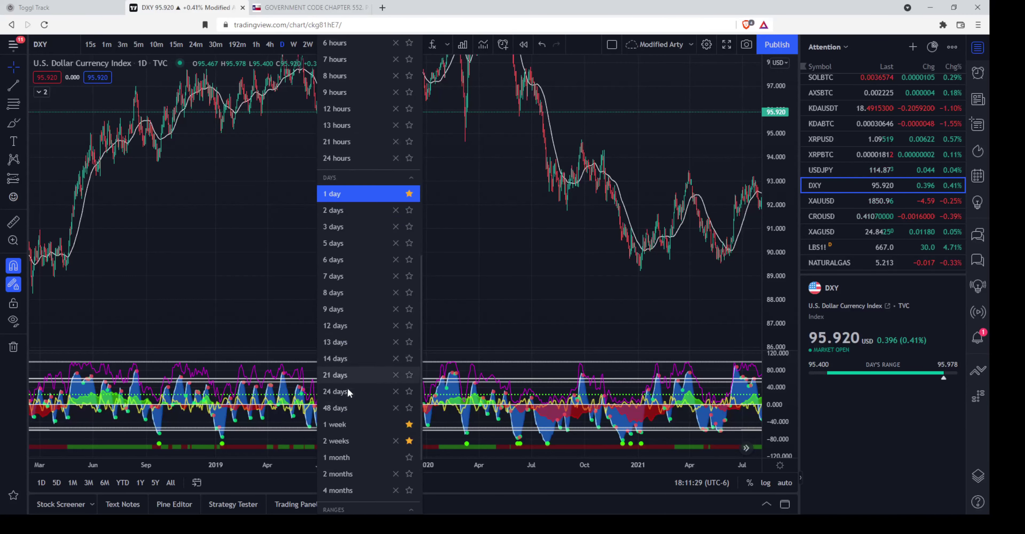
click(408, 333)
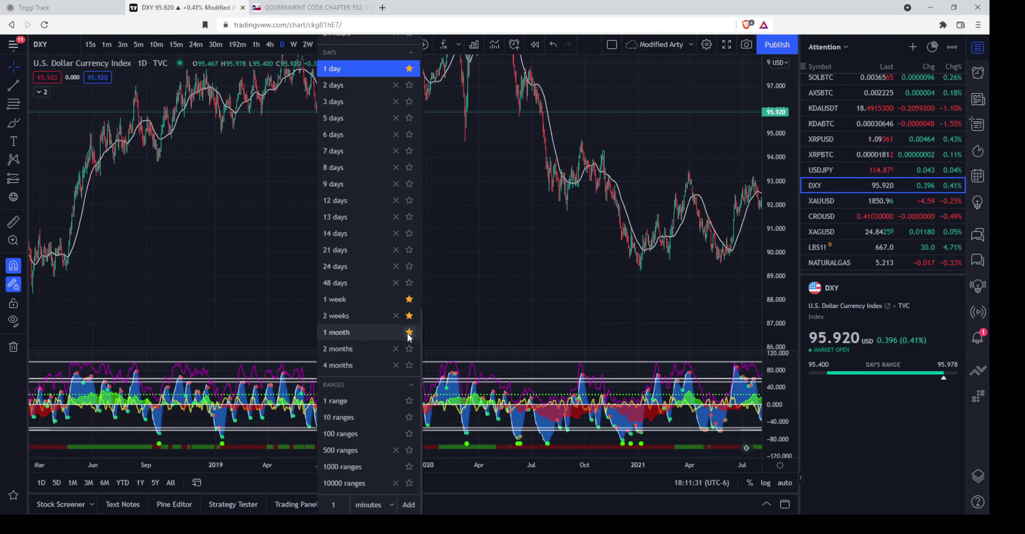
click(340, 334)
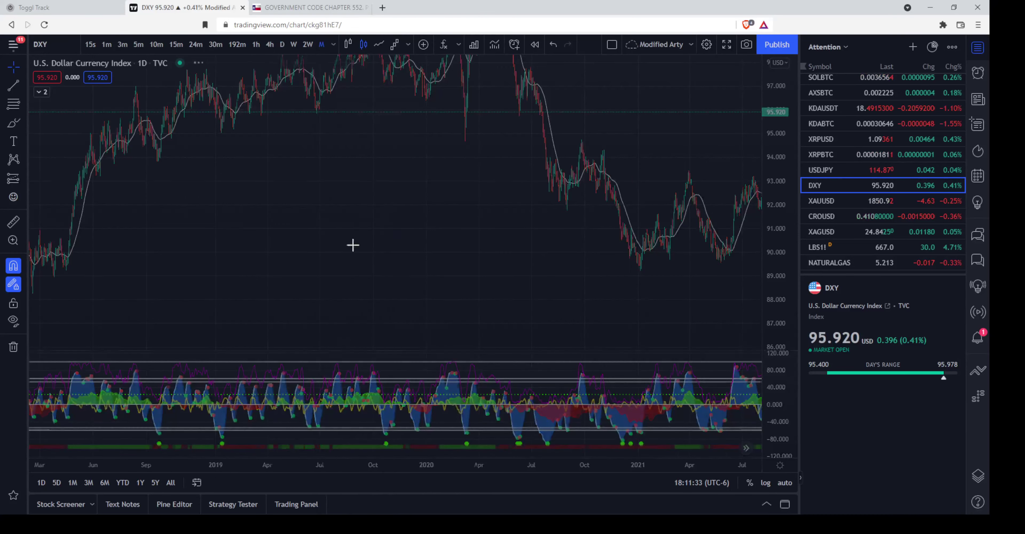
Step: Rescale the DXY monthly chart to view the price history from 1986 onward
drag(771, 132, 748, 314)
drag(773, 155, 756, 186)
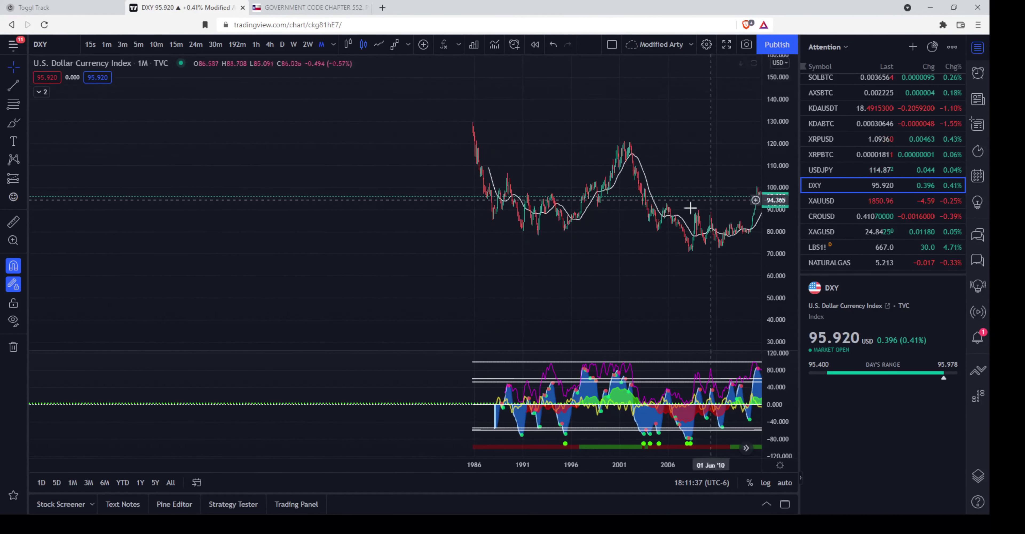
drag(527, 261, 549, 283)
scroll(501, 272, up, 4)
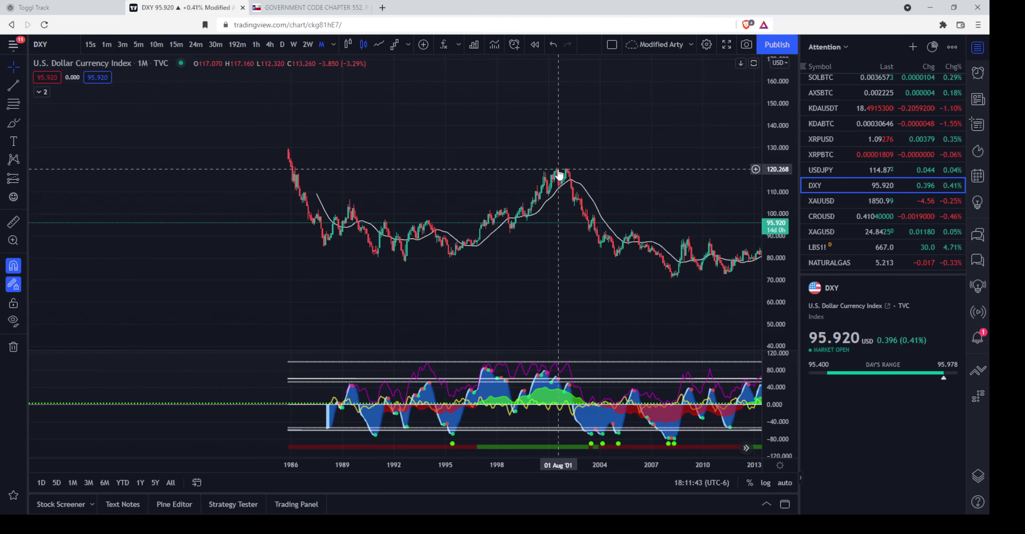
Step: Examine the DXY's monthly candles, average line and oscillator around the 2001–2002 highs and the following years
scroll(558, 175, up, 3)
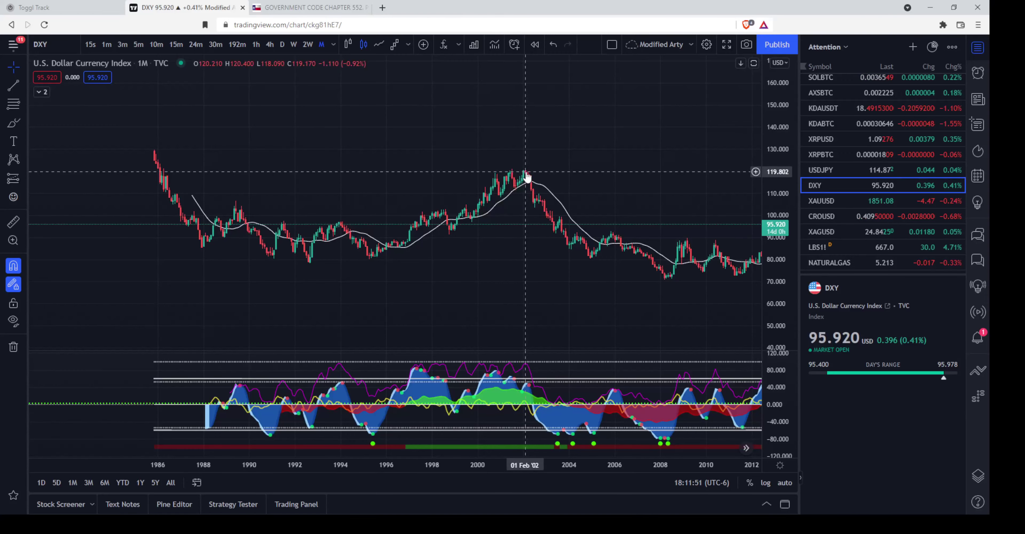
scroll(534, 169, up, 4)
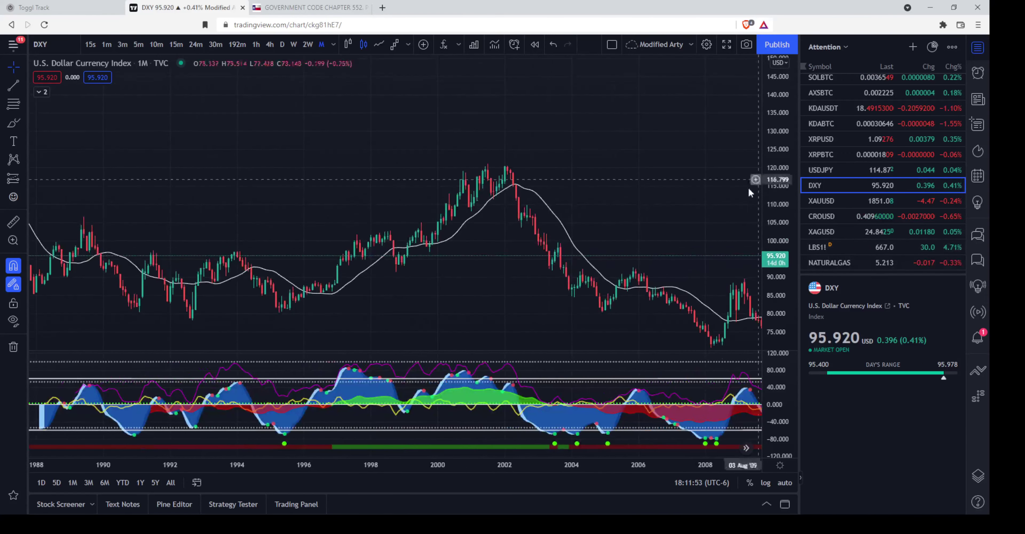
scroll(515, 190, up, 3)
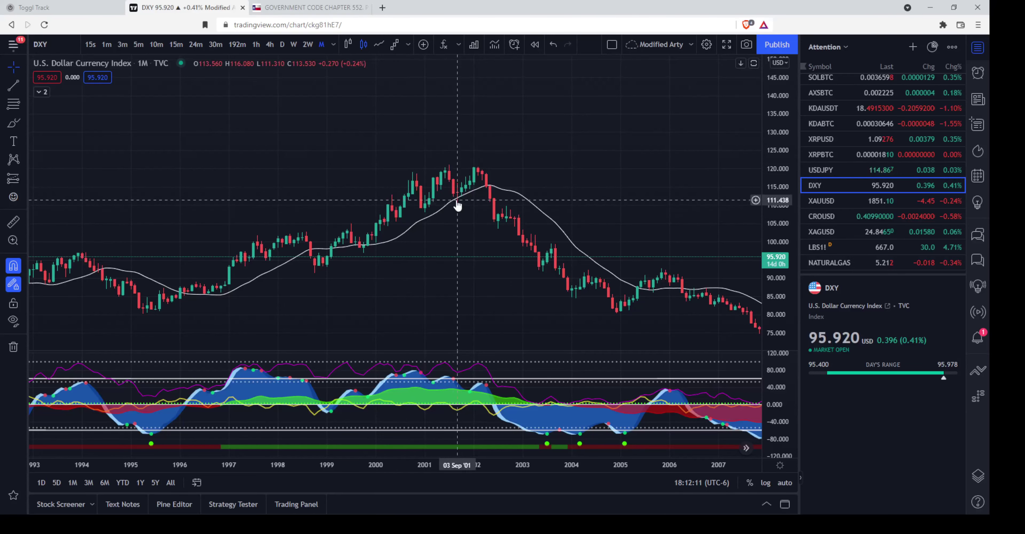
drag(490, 246, 440, 258)
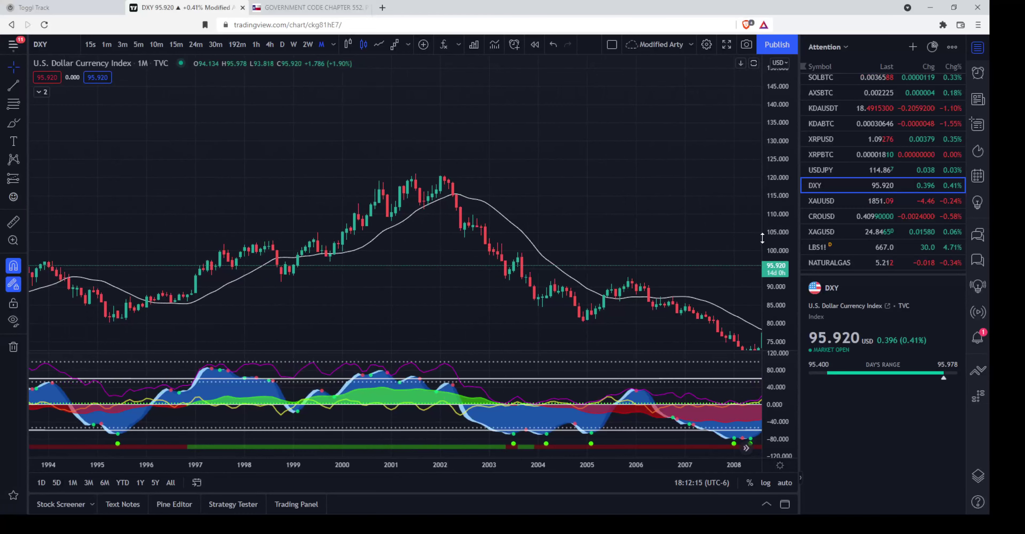
drag(588, 222, 632, 224)
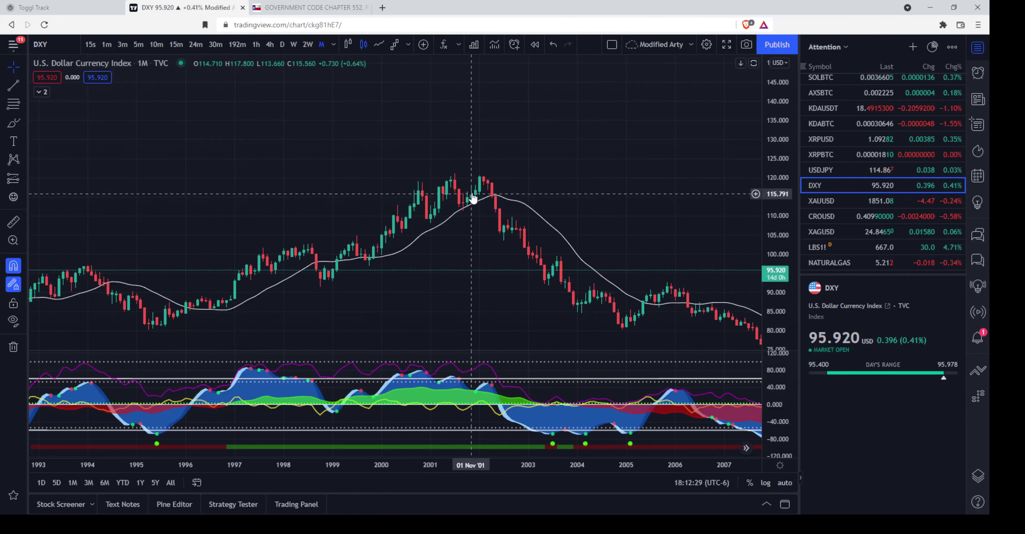
scroll(457, 241, up, 2)
scroll(381, 247, up, 2)
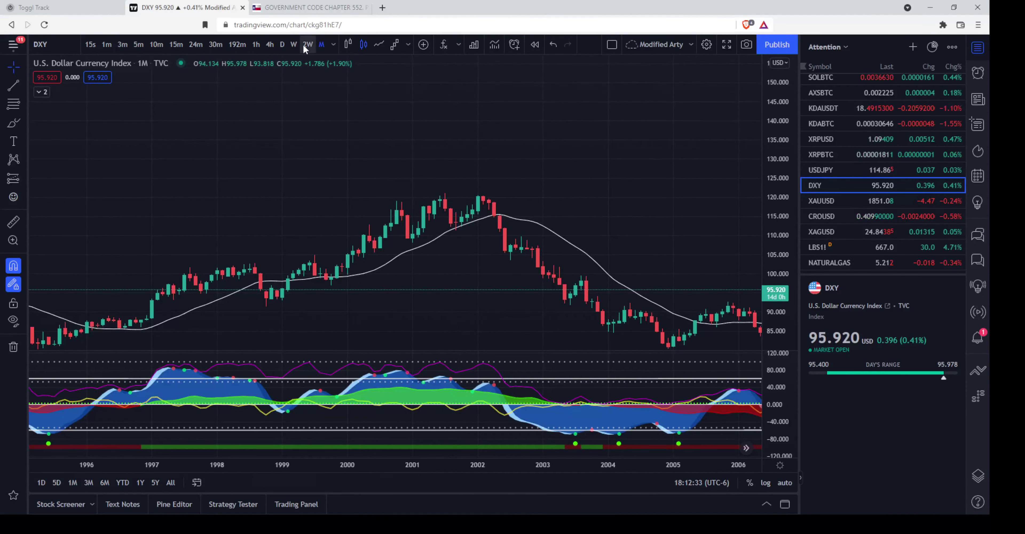
Step: Switch the DXY chart to the weekly interval and frame the price history from about 2011 to 2019
click(292, 45)
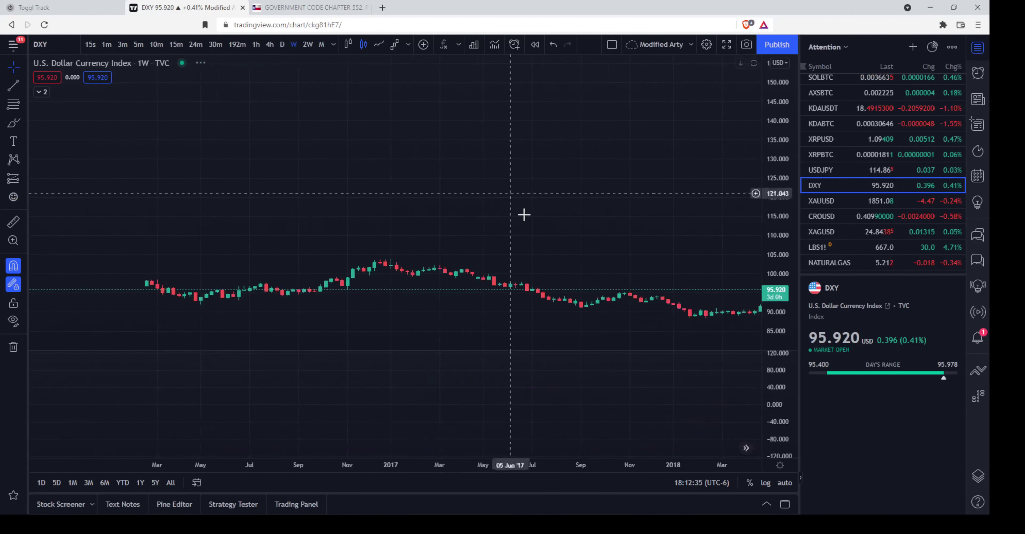
scroll(544, 221, down, 5)
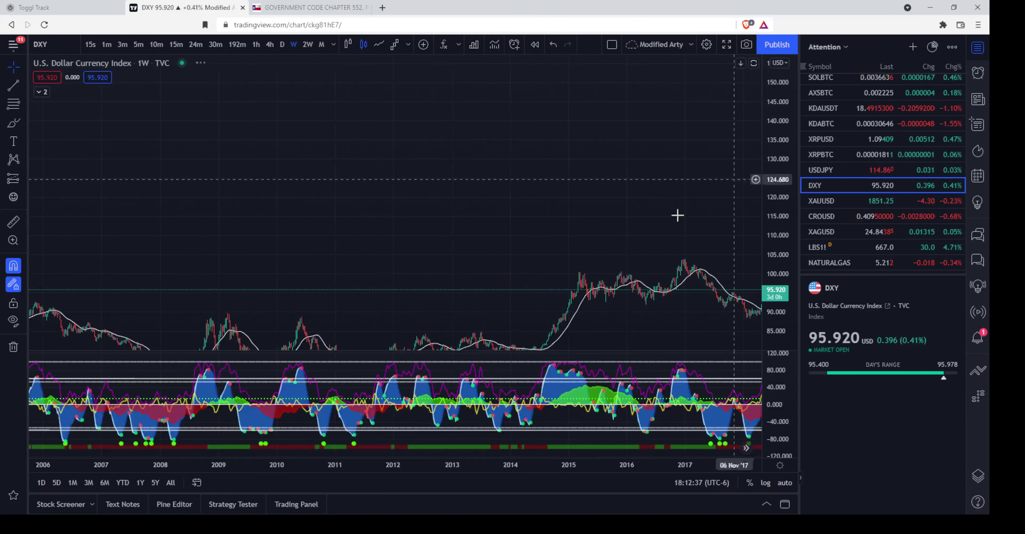
drag(604, 183, 517, 89)
scroll(547, 182, up, 3)
drag(521, 245, 511, 270)
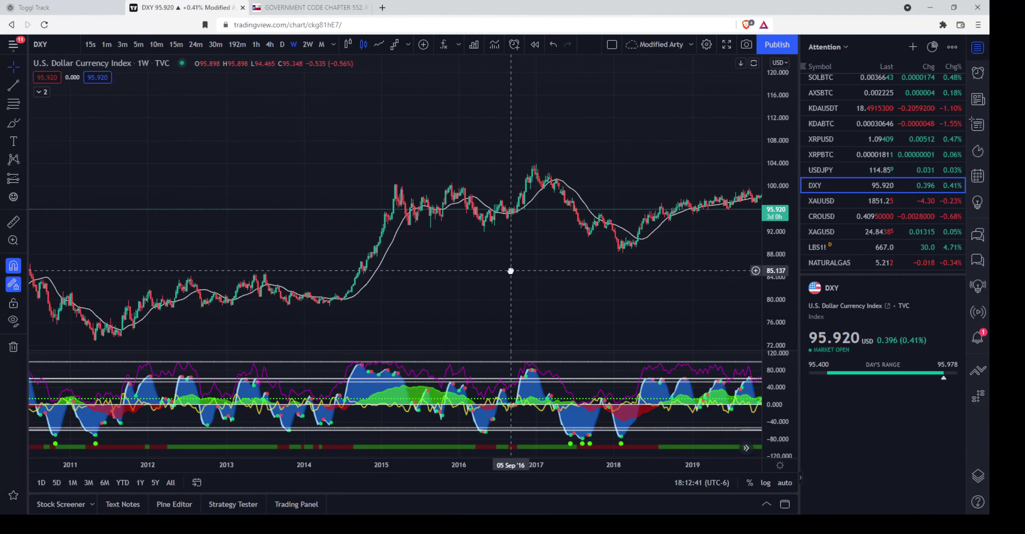
Step: Return the DXY to the monthly interval and examine the 2001–2002 peak and the decline through 2006 against the average line
click(322, 44)
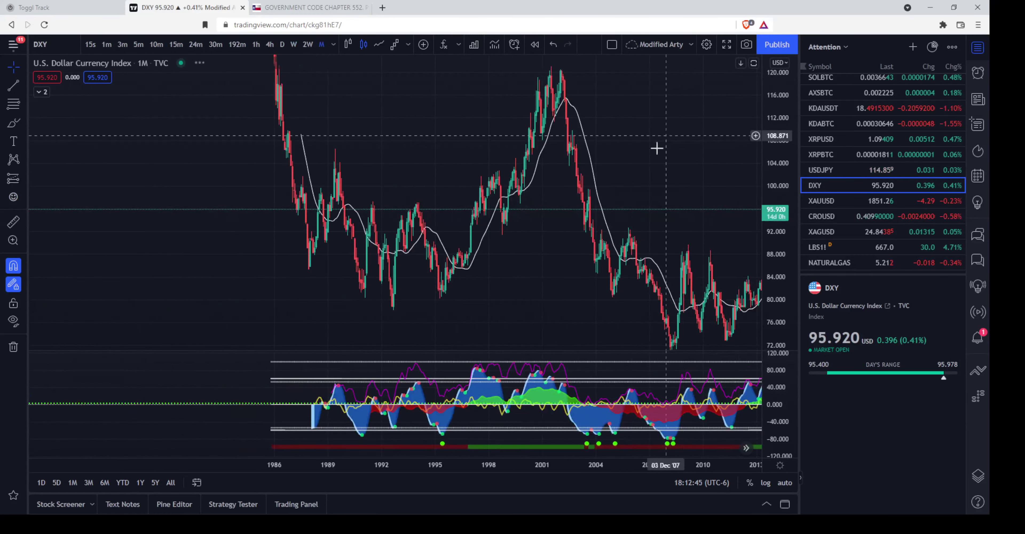
scroll(627, 209, up, 6)
drag(372, 200, 671, 252)
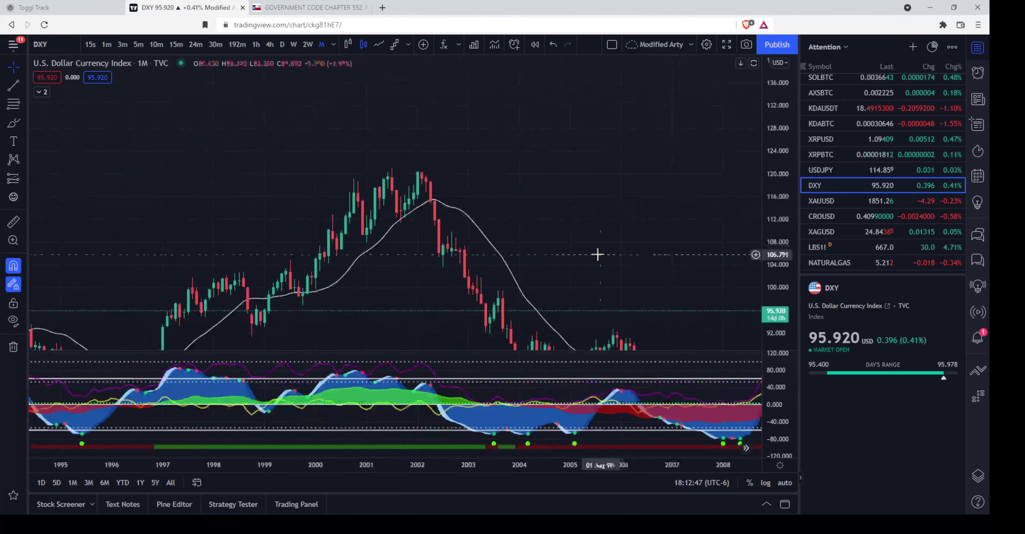
scroll(597, 254, up, 3)
drag(409, 224, 603, 235)
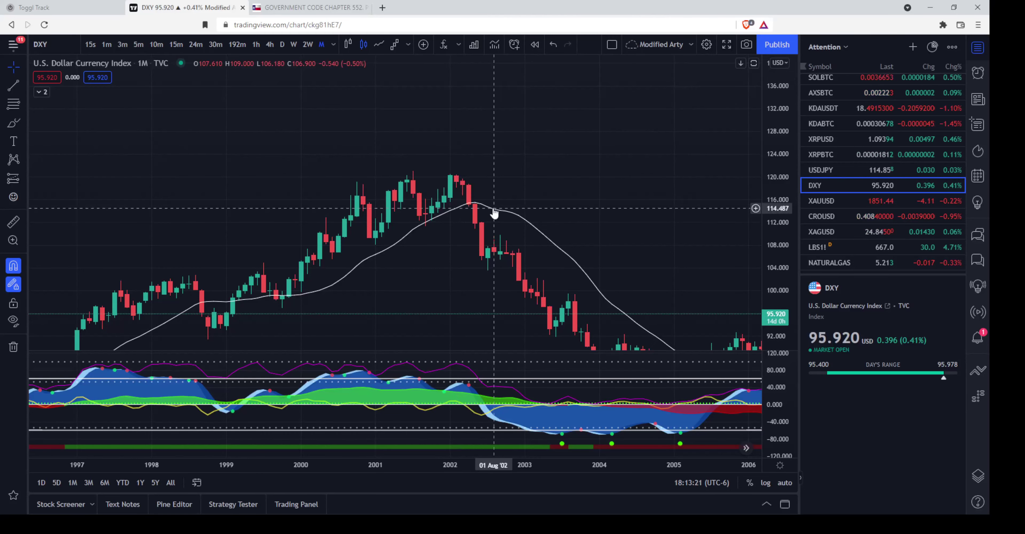
drag(589, 203, 567, 159)
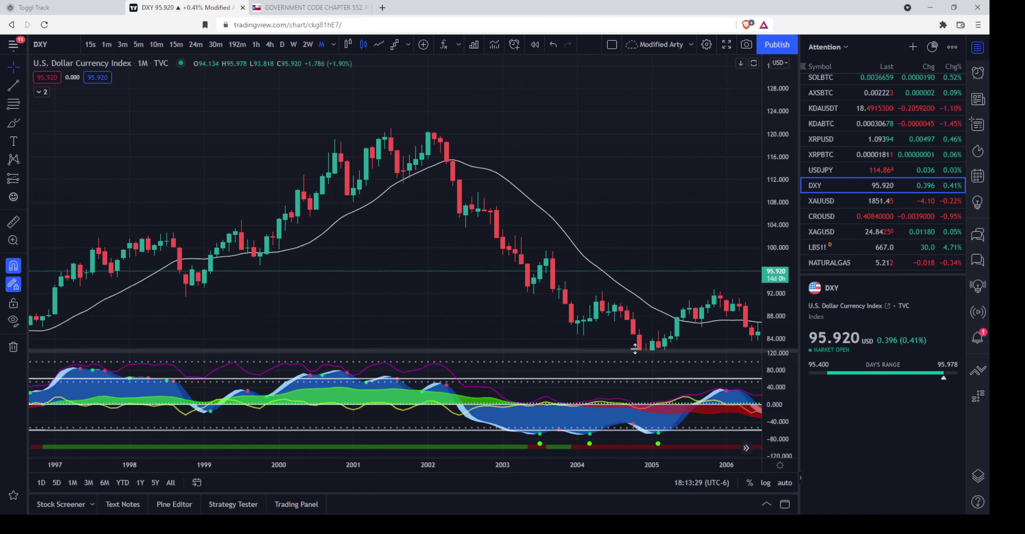
Step: Rescale the DXY monthly chart to compare the price action and oscillator from 2000 through 2021
drag(647, 353, 235, 203)
scroll(504, 245, down, 9)
drag(774, 104, 774, 203)
drag(624, 132, 309, 126)
drag(681, 249, 595, 306)
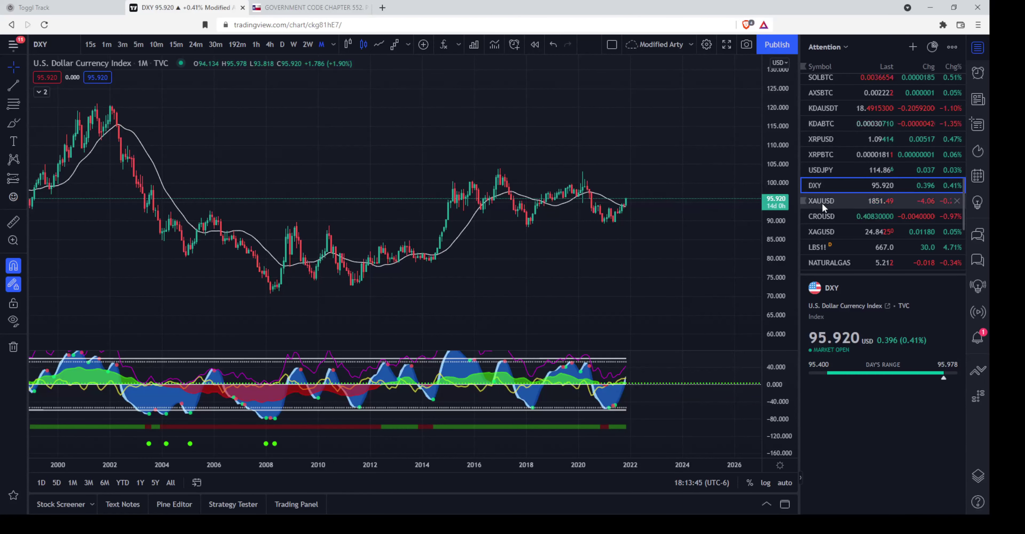
Step: Open the US30 Dow Jones index from the watchlist and rescale its monthly chart to fit the candles from 2016 onward
scroll(825, 208, up, 5)
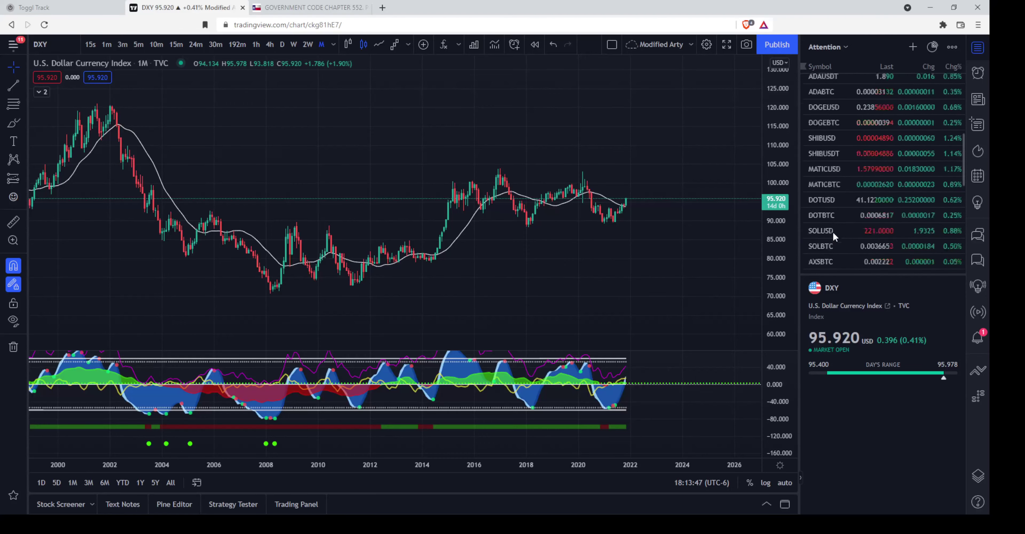
scroll(832, 237, up, 4)
scroll(648, 265, up, 3)
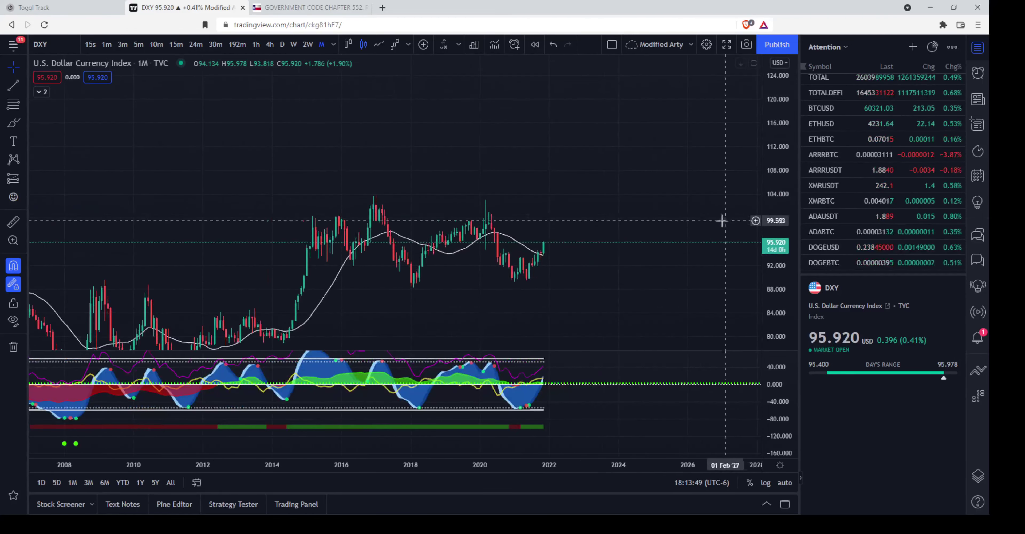
scroll(721, 221, up, 2)
scroll(897, 193, up, 3)
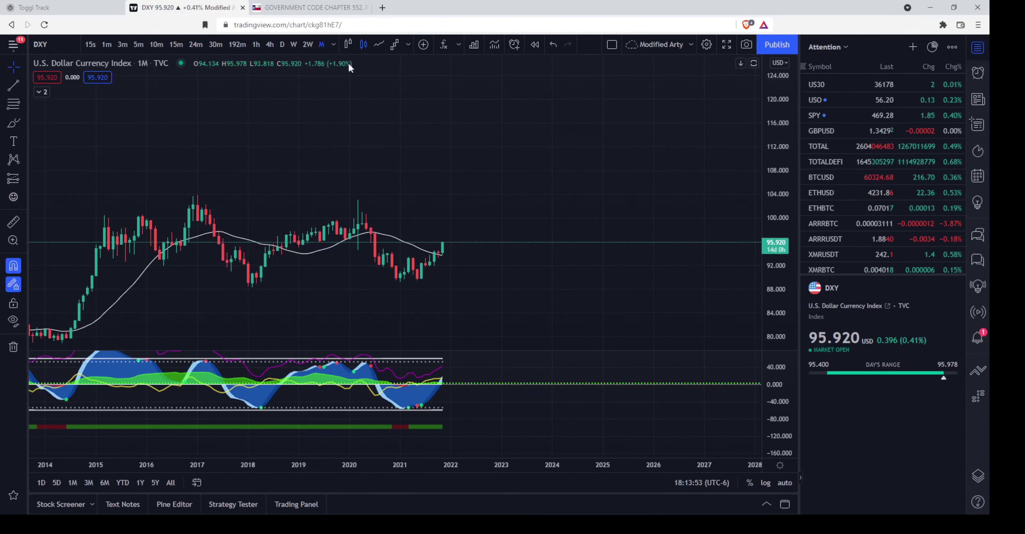
click(832, 85)
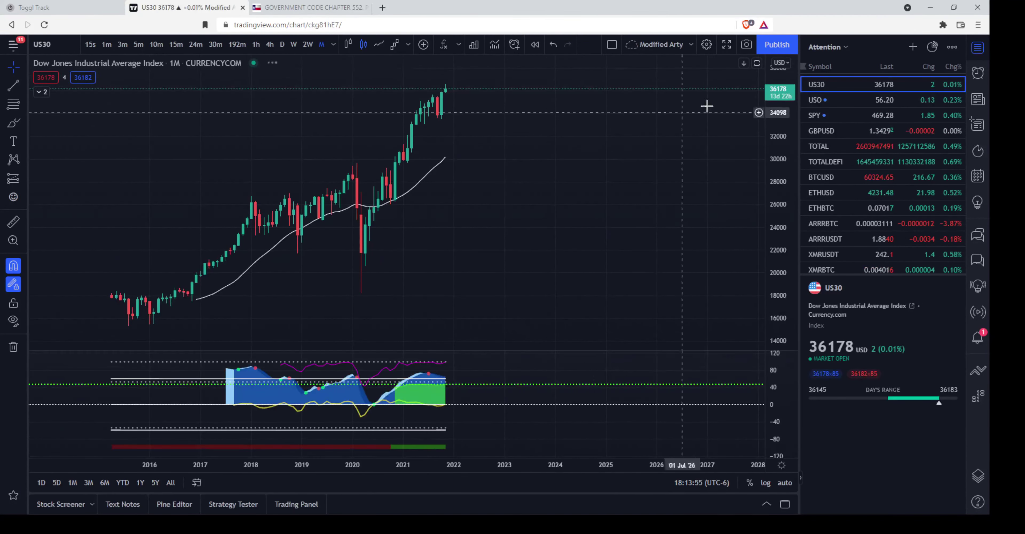
drag(783, 121, 783, 269)
drag(446, 226, 545, 249)
scroll(547, 249, up, 3)
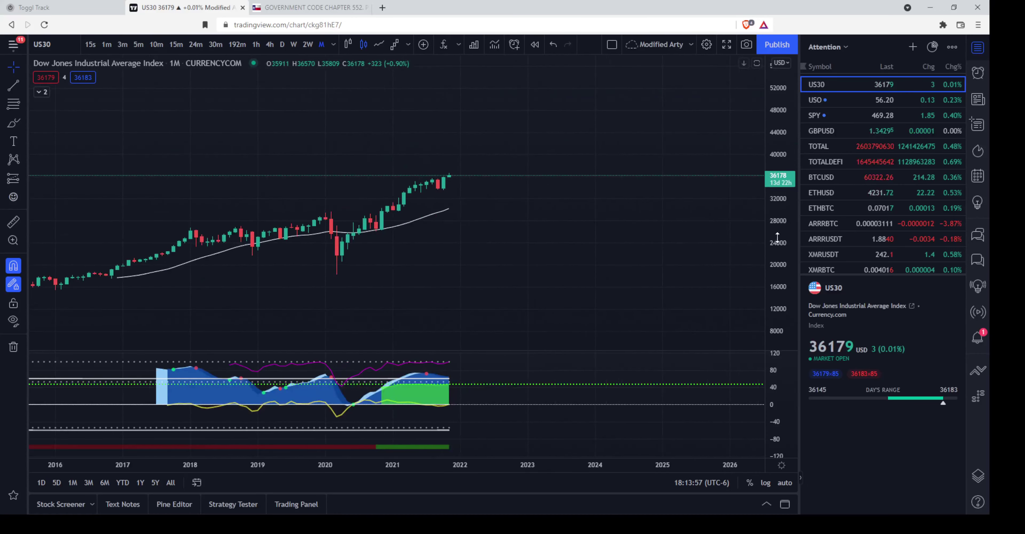
drag(774, 241, 770, 163)
Step: Switch the US30 chart to the daily interval and frame the price history from 2019 through the latest candles
click(282, 45)
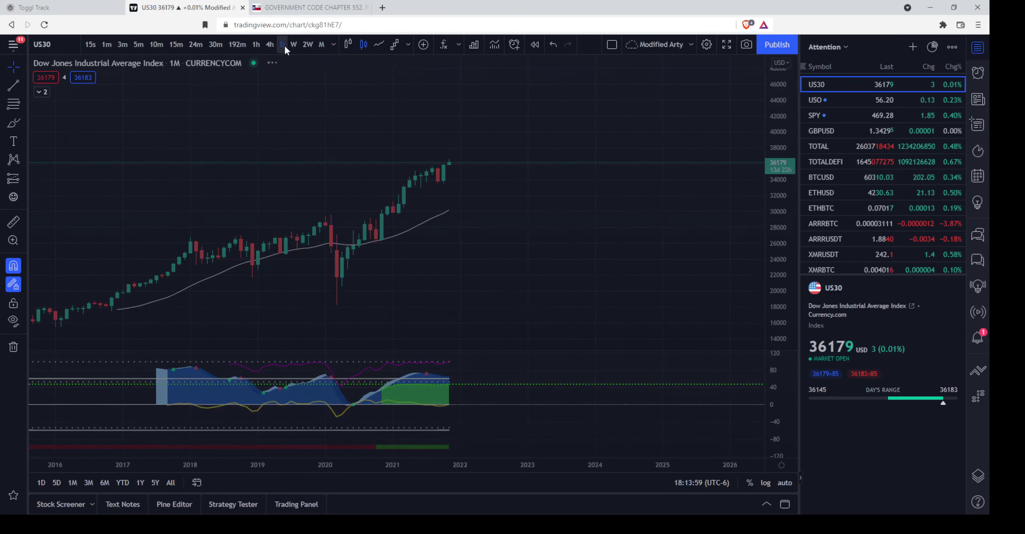
scroll(561, 224, down, 6)
drag(778, 249, 775, 147)
drag(648, 247, 543, 326)
scroll(677, 268, up, 5)
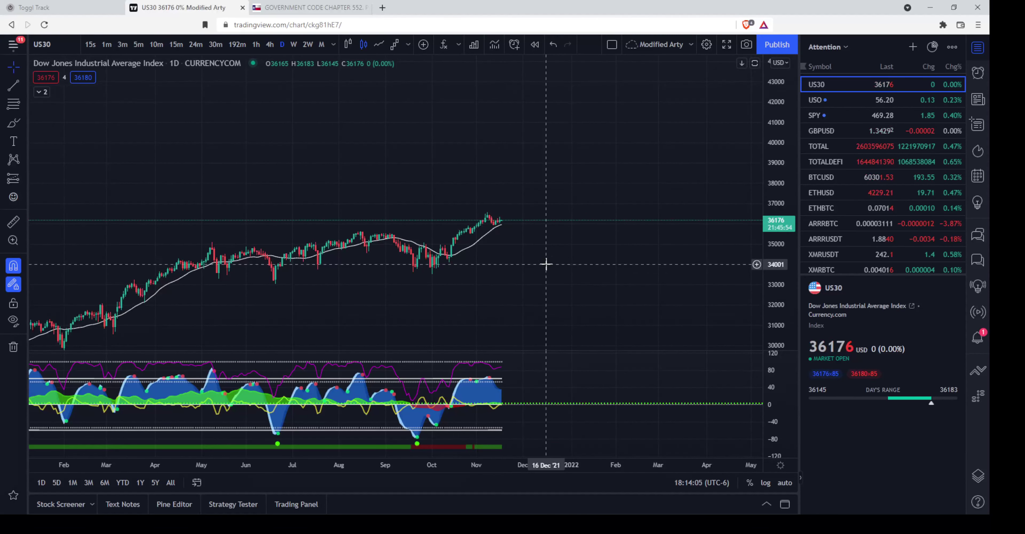
drag(544, 264, 625, 287)
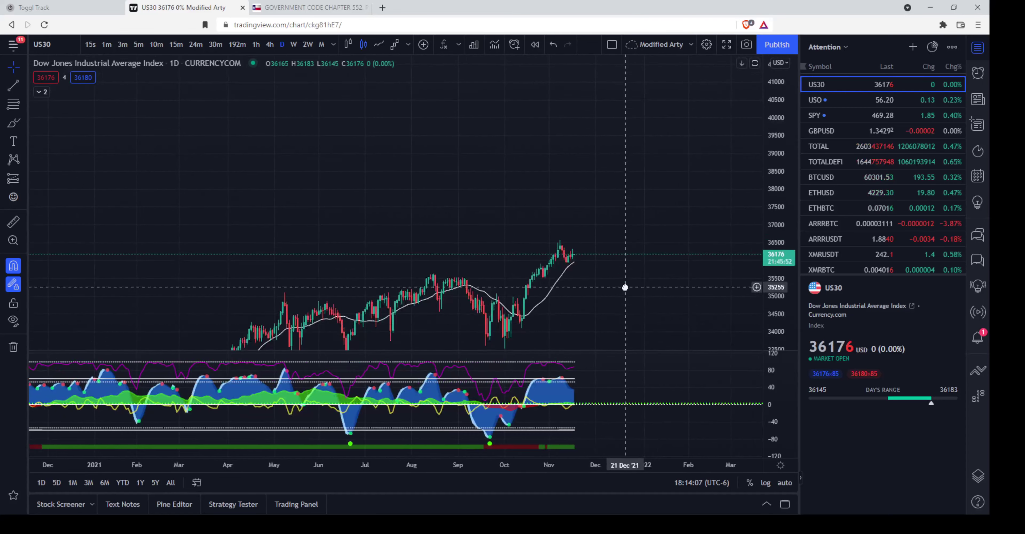
scroll(633, 289, down, 5)
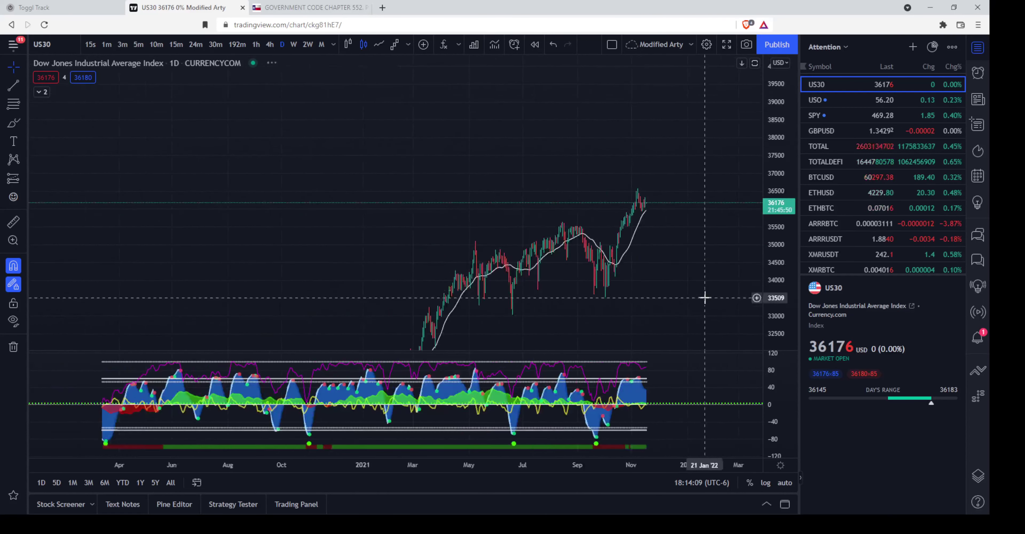
scroll(671, 312, down, 5)
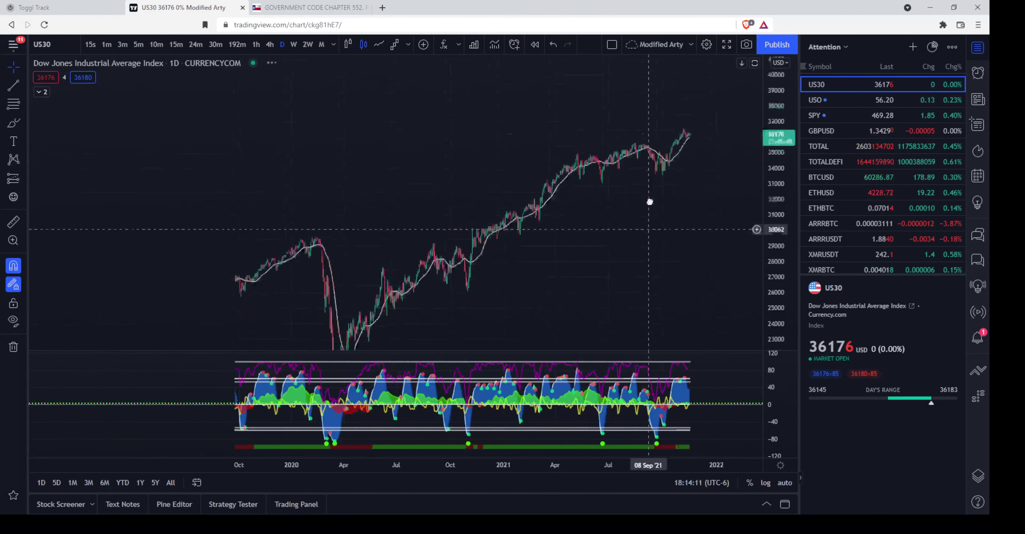
drag(749, 237, 724, 254)
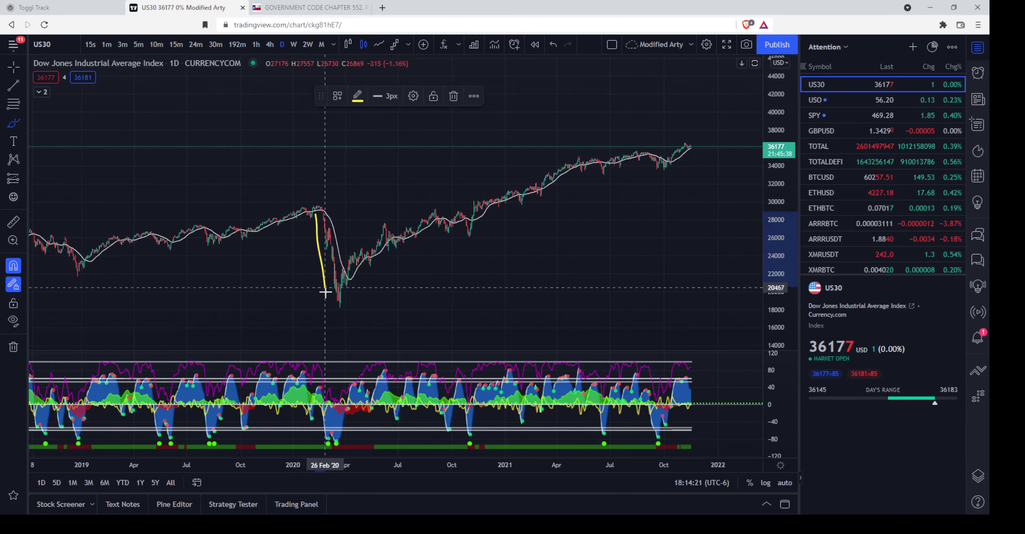
Step: Trace the US30's early-2020 crash and its recovery up to about 42,000 with yellow brush strokes, and delete both strokes
mouse_move(344, 310)
mouse_down()
mouse_move(380, 279)
mouse_move(457, 246)
mouse_move(653, 186)
mouse_move(716, 139)
mouse_move(732, 92)
mouse_up()
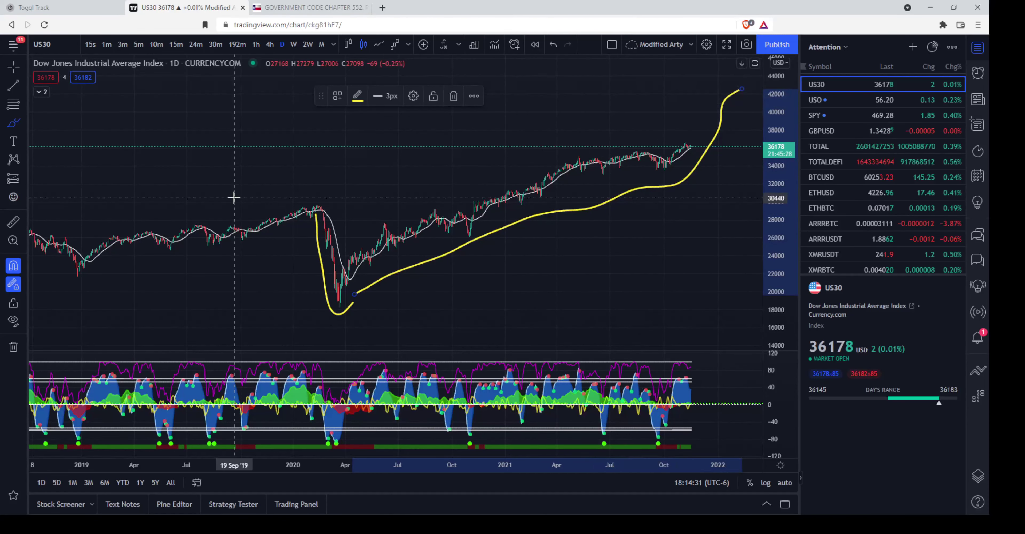
key(Delete)
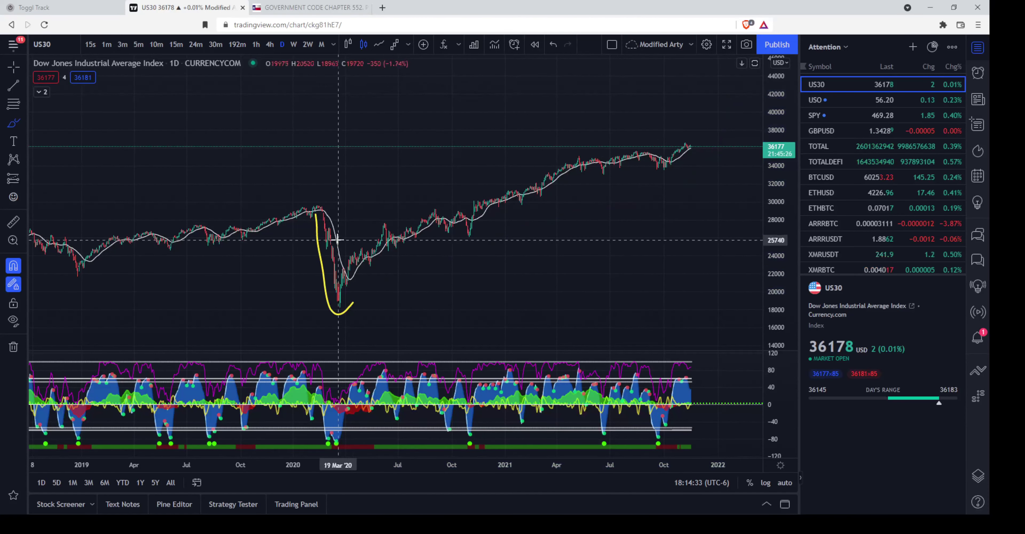
click(320, 259)
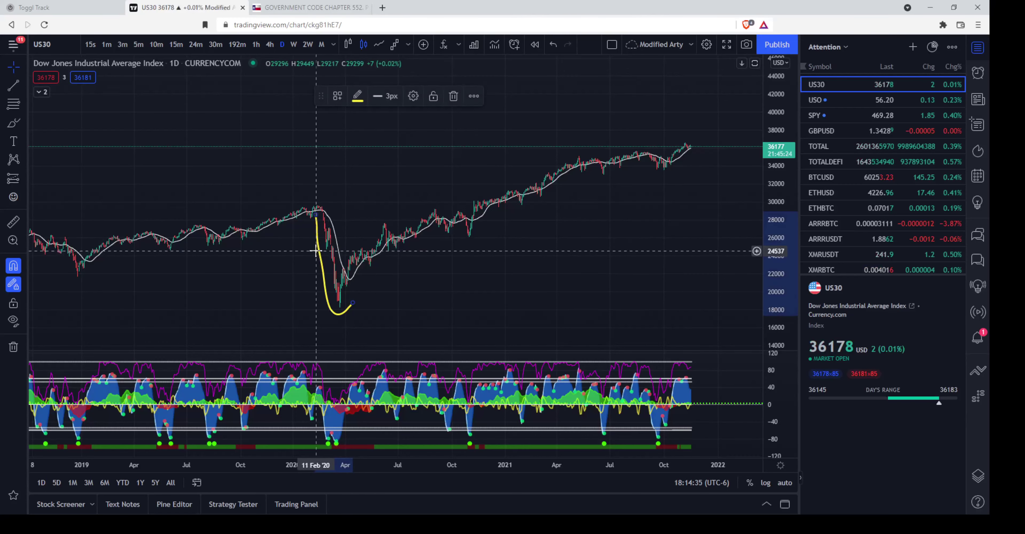
key(Delete)
Step: Rescale the US30 daily chart to focus on the 2021 uptrend and the latest candles
drag(632, 222, 464, 294)
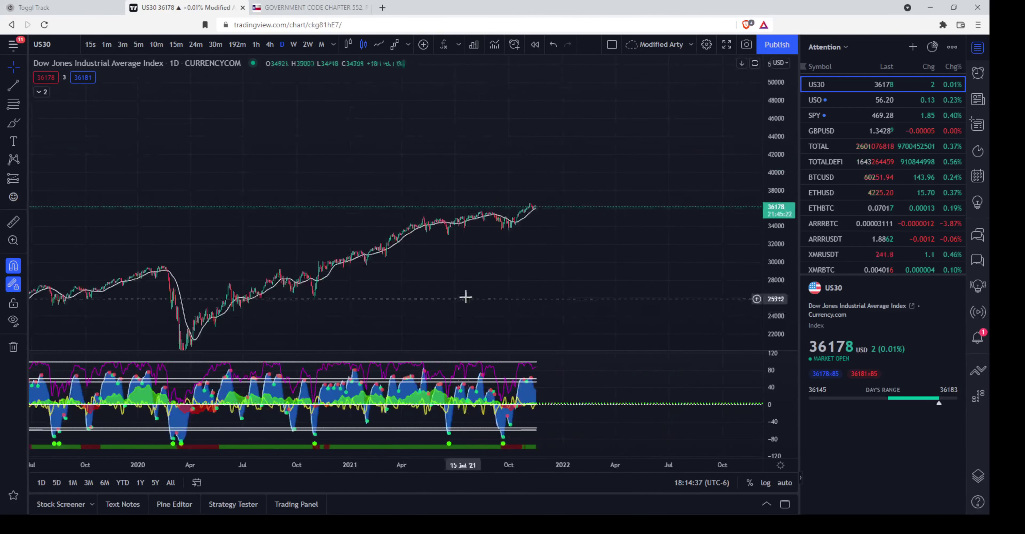
drag(768, 255, 784, 88)
drag(549, 240, 545, 267)
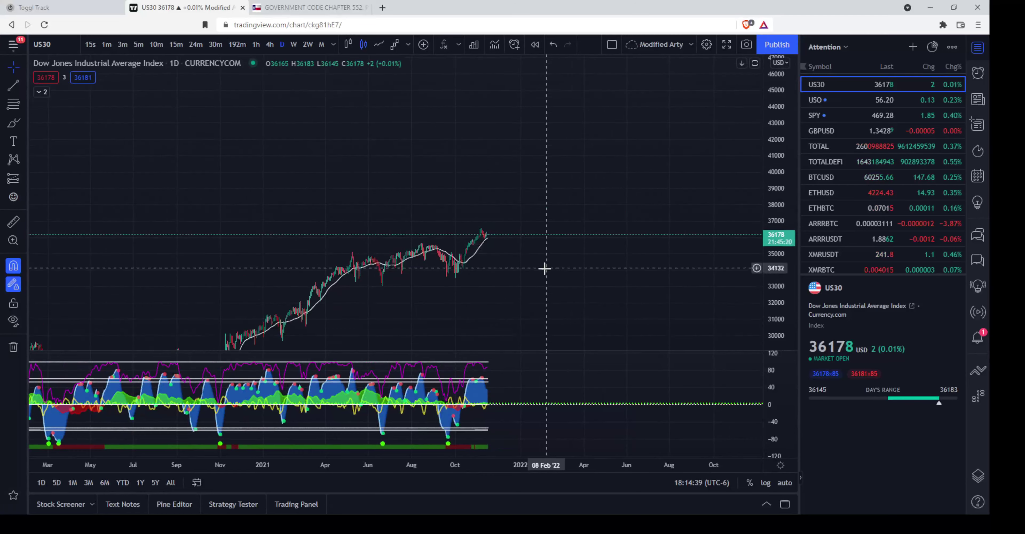
scroll(523, 262, up, 2)
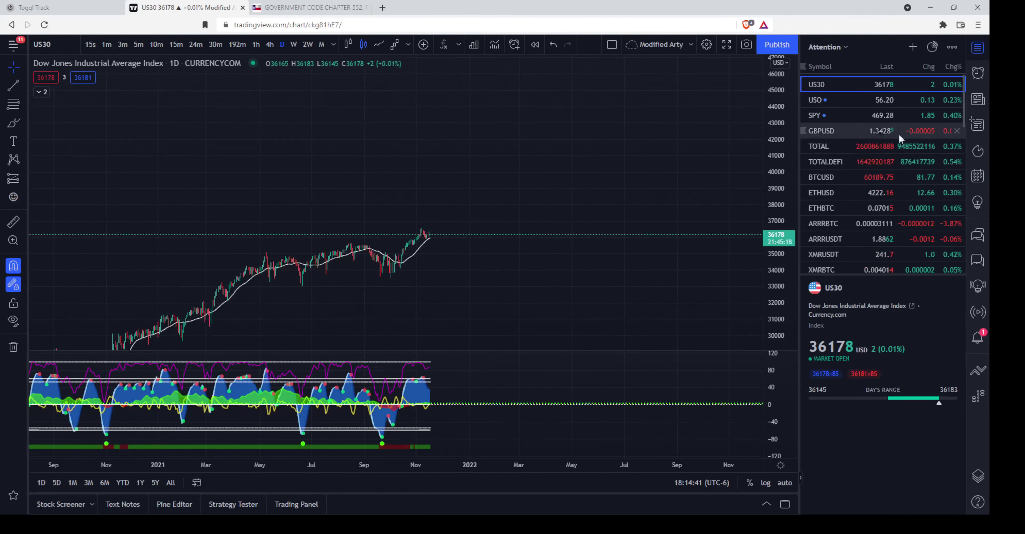
Step: Open GBPUSD from the watchlist and frame its daily chart around the 2021 trendlines and the cyan range box
click(842, 135)
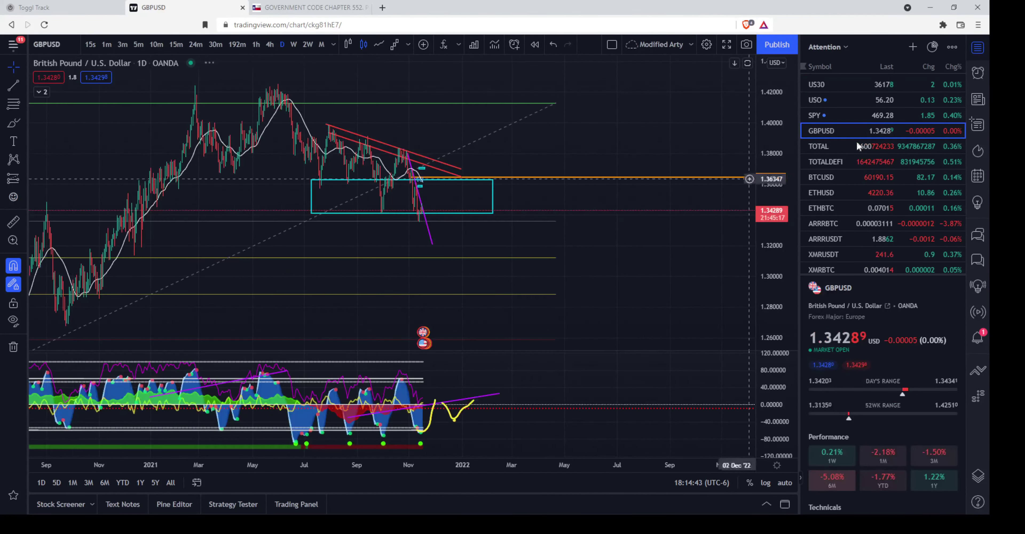
scroll(476, 274, up, 2)
drag(348, 278, 620, 304)
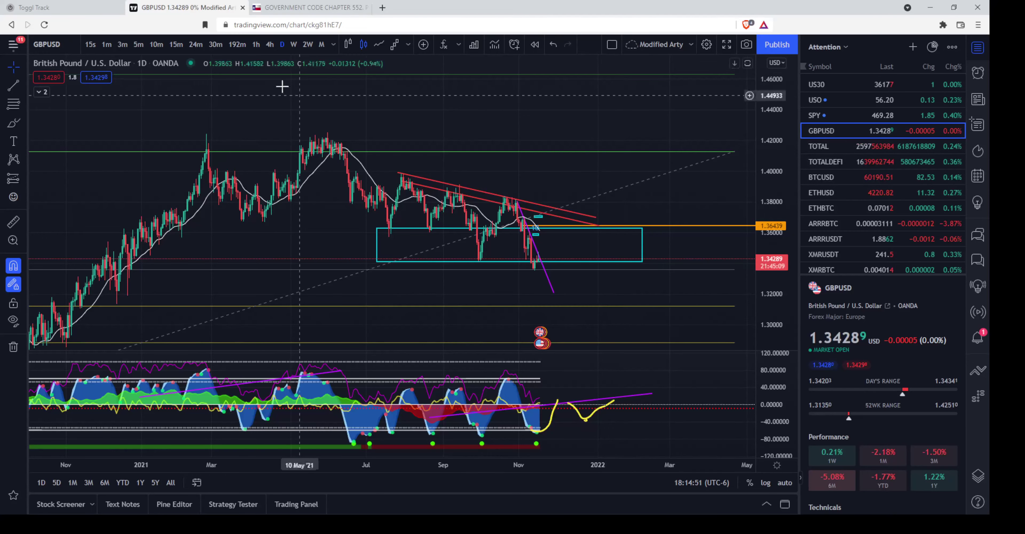